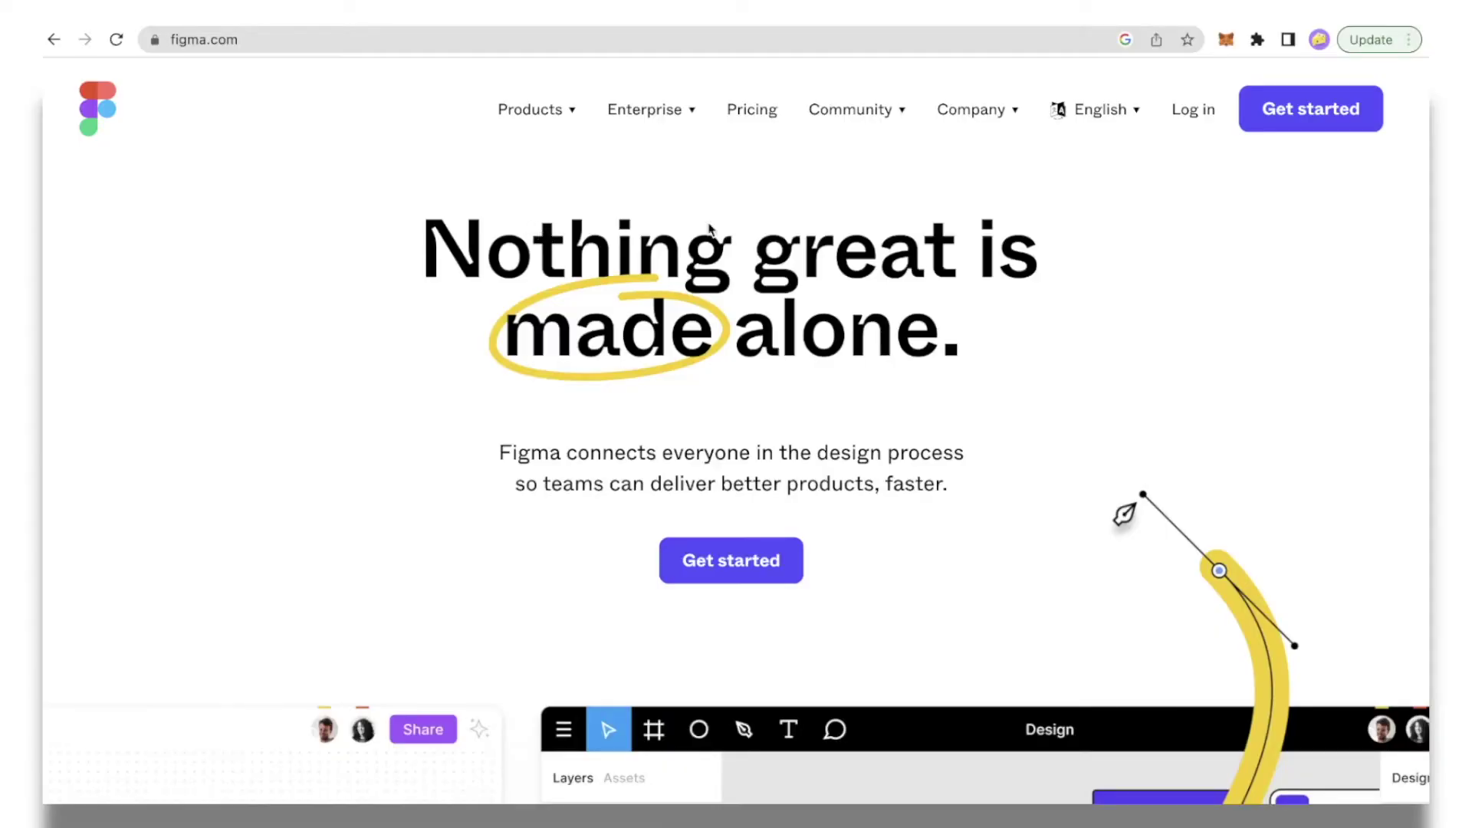
Step: Sign up for Figma with a Google account and create a new blank design file in Drafts
scroll(402, 546, down, 5)
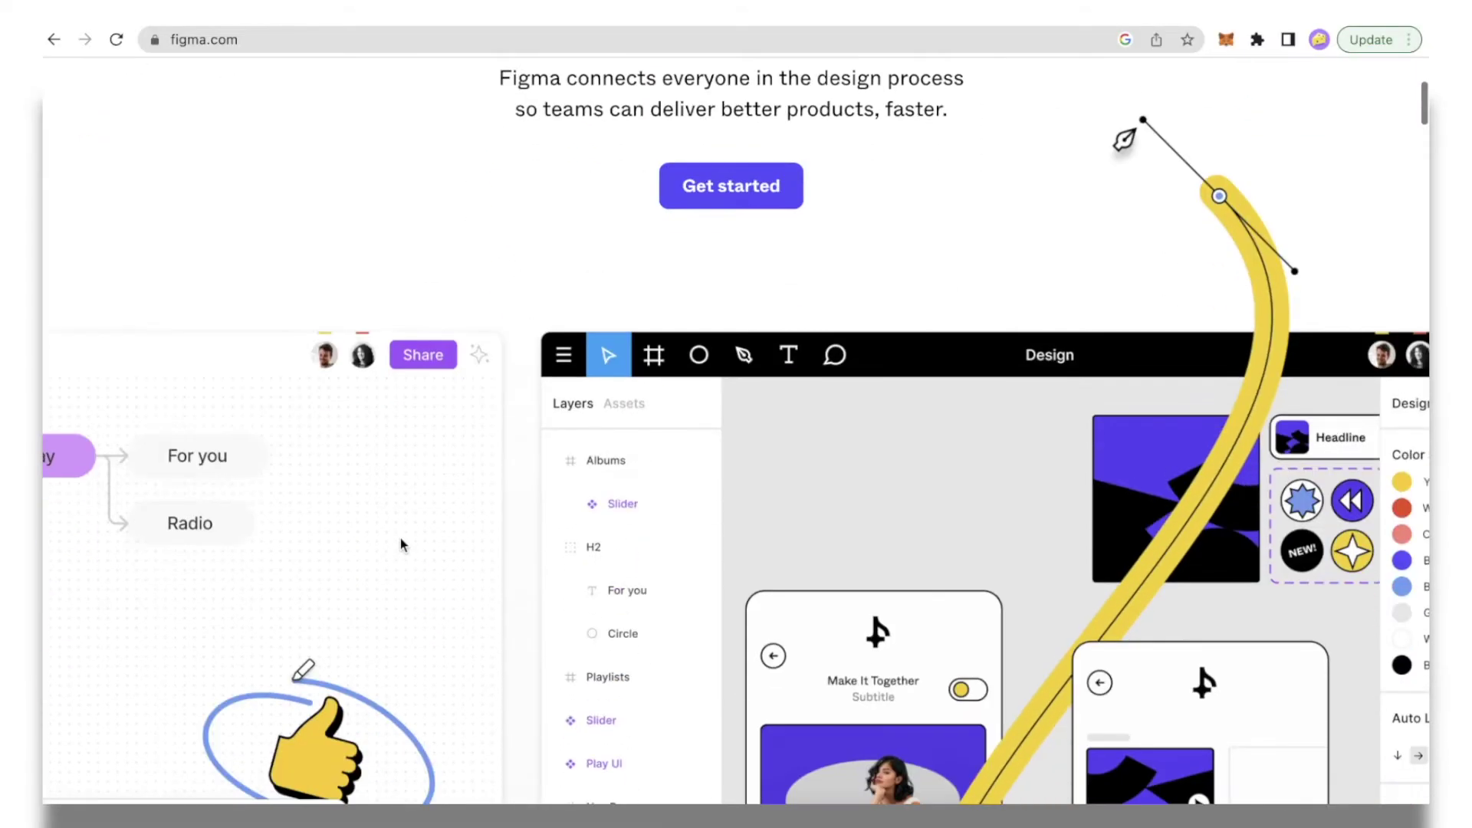
scroll(412, 537, down, 4)
scroll(412, 537, up, 3)
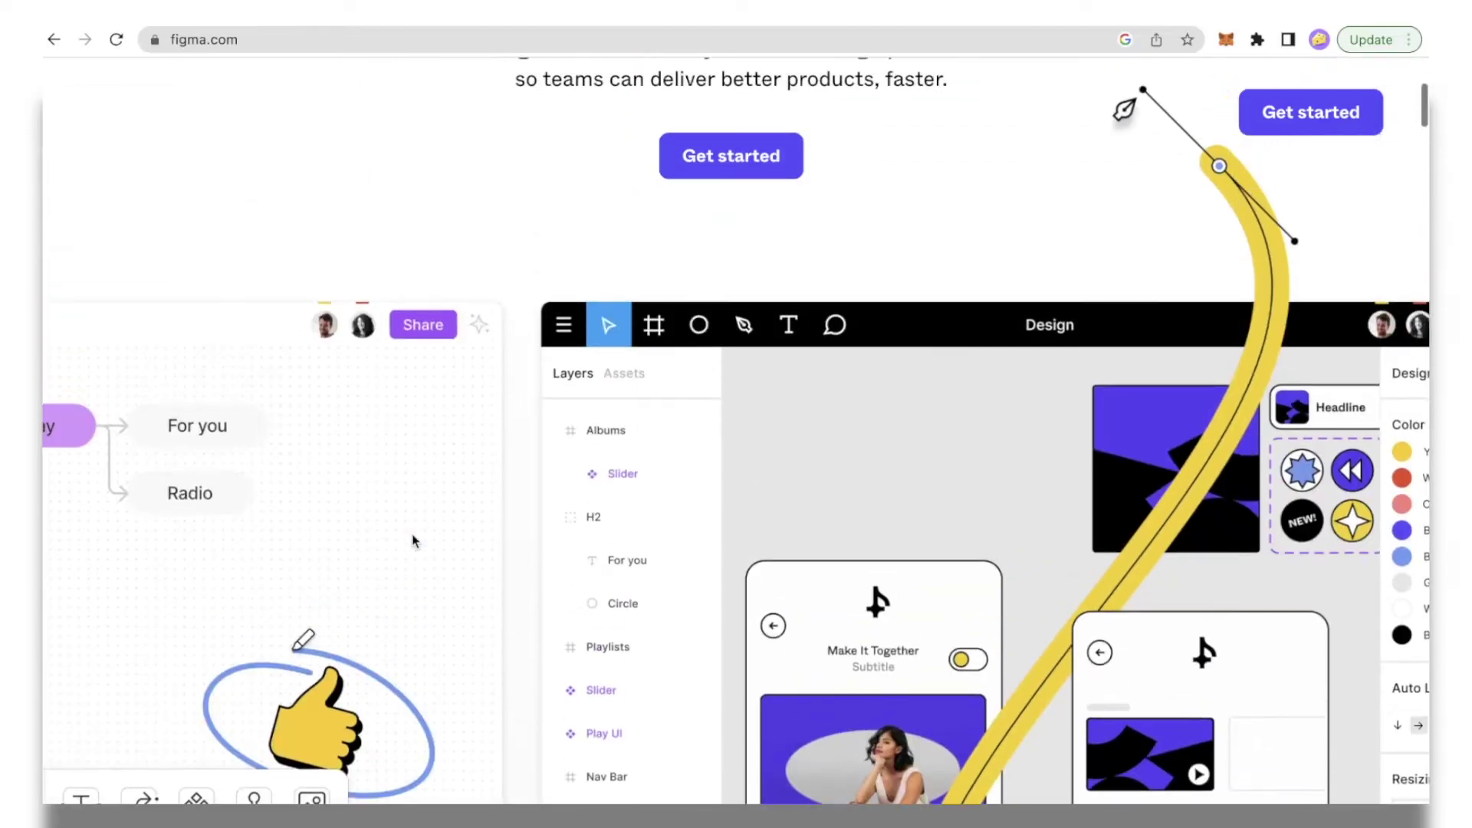
scroll(412, 534, down, 2)
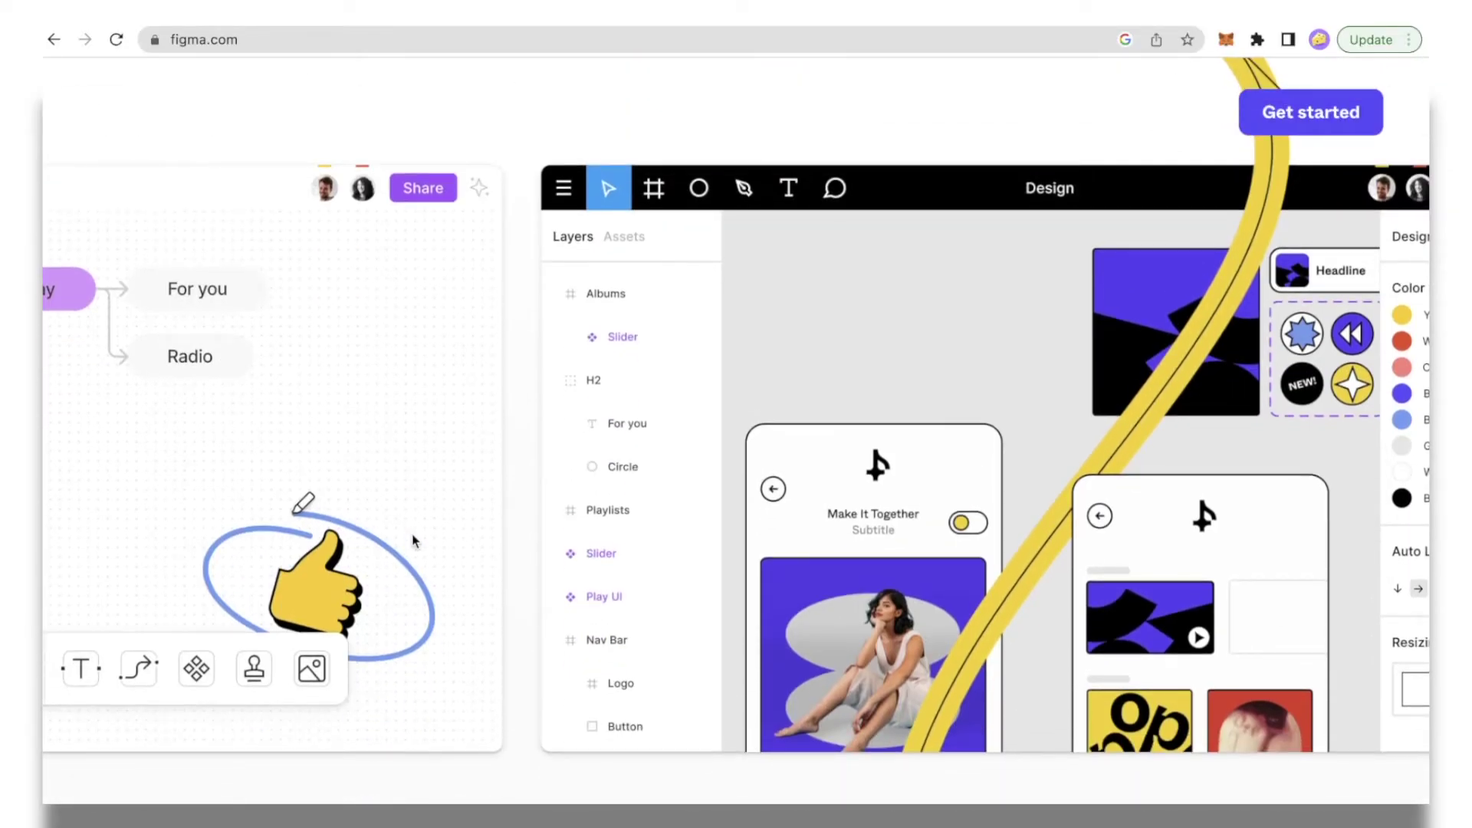
scroll(412, 534, up, 7)
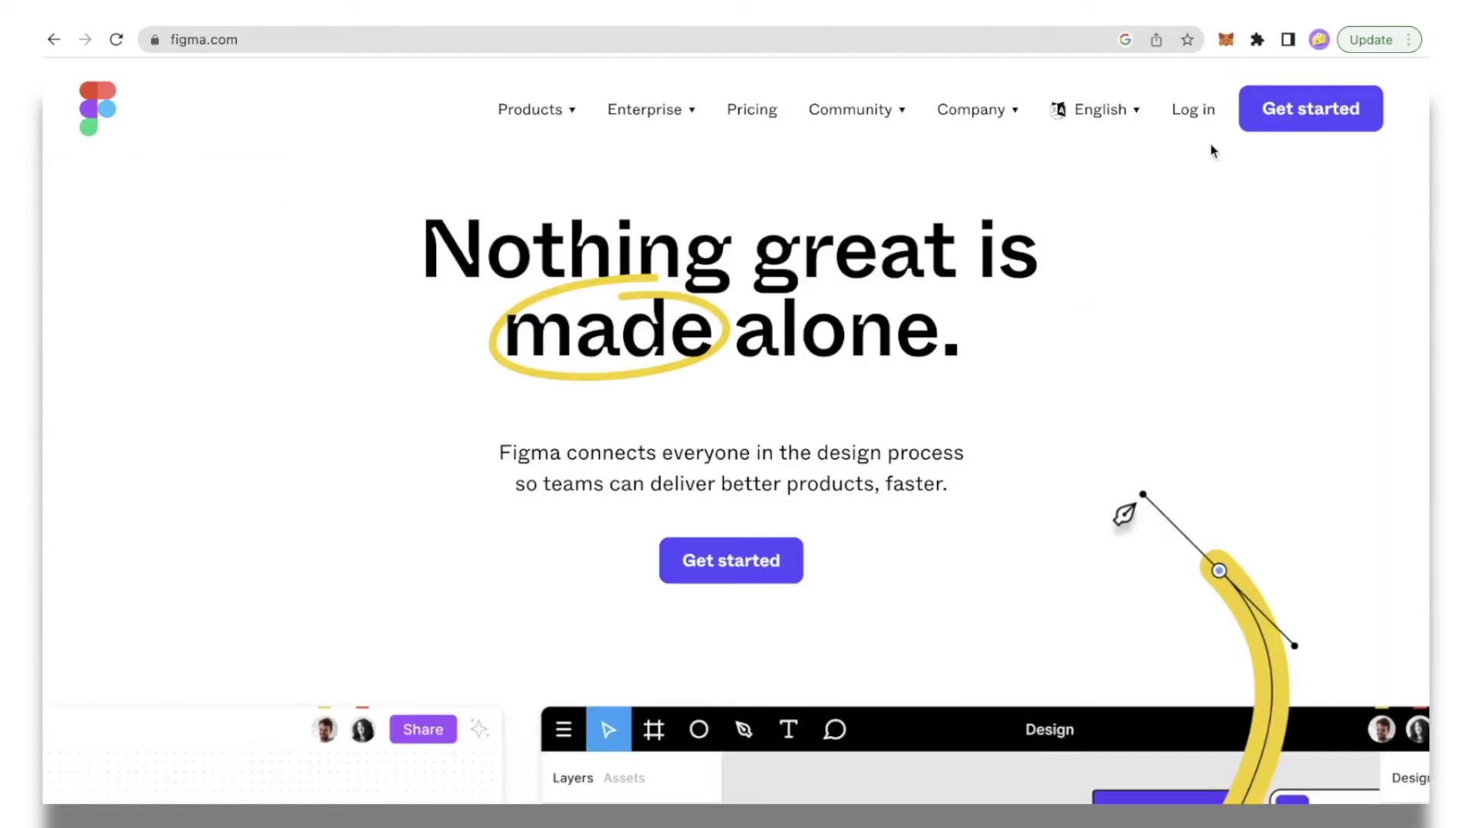
click(768, 586)
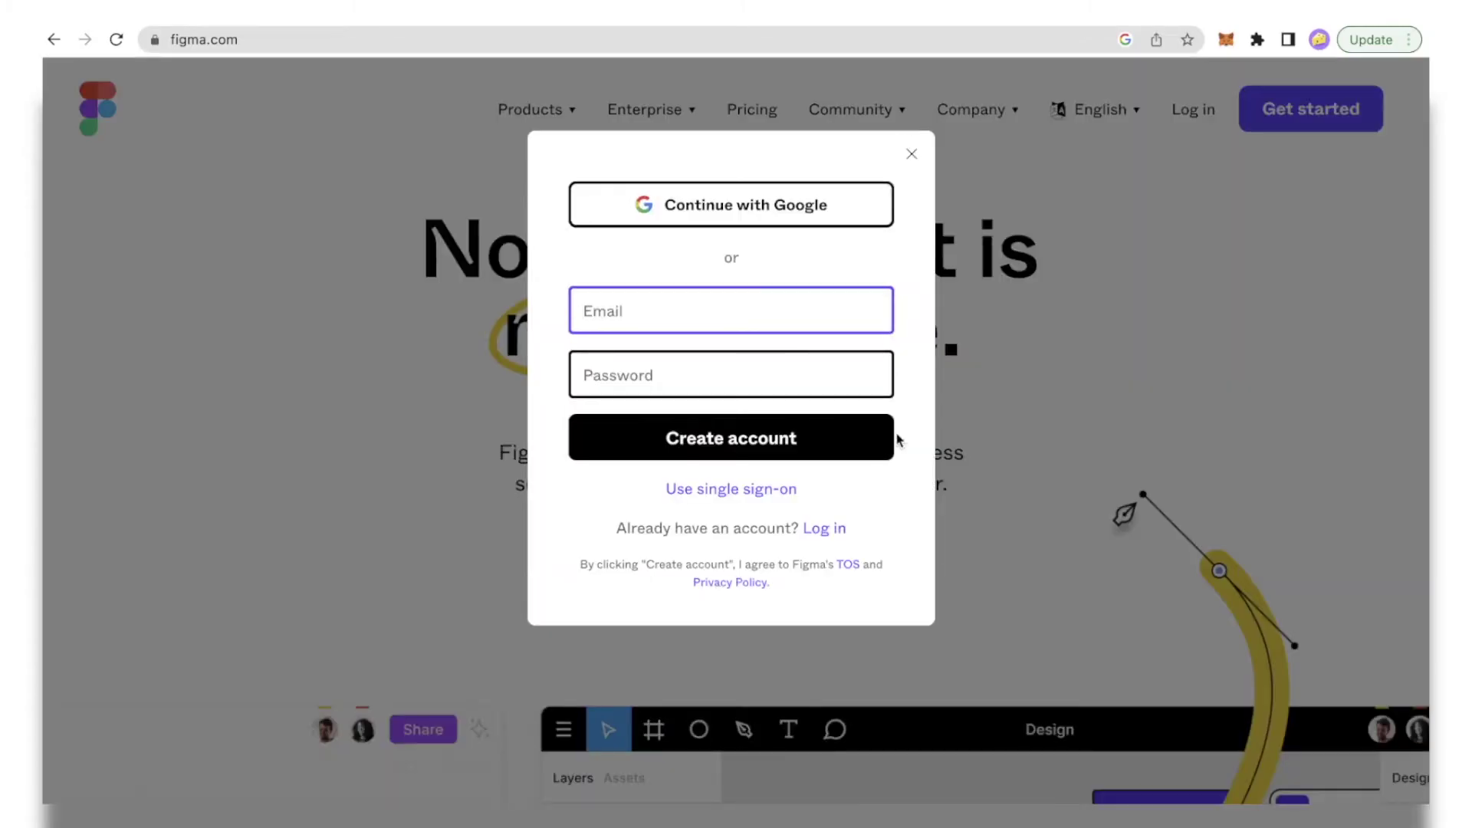
click(845, 209)
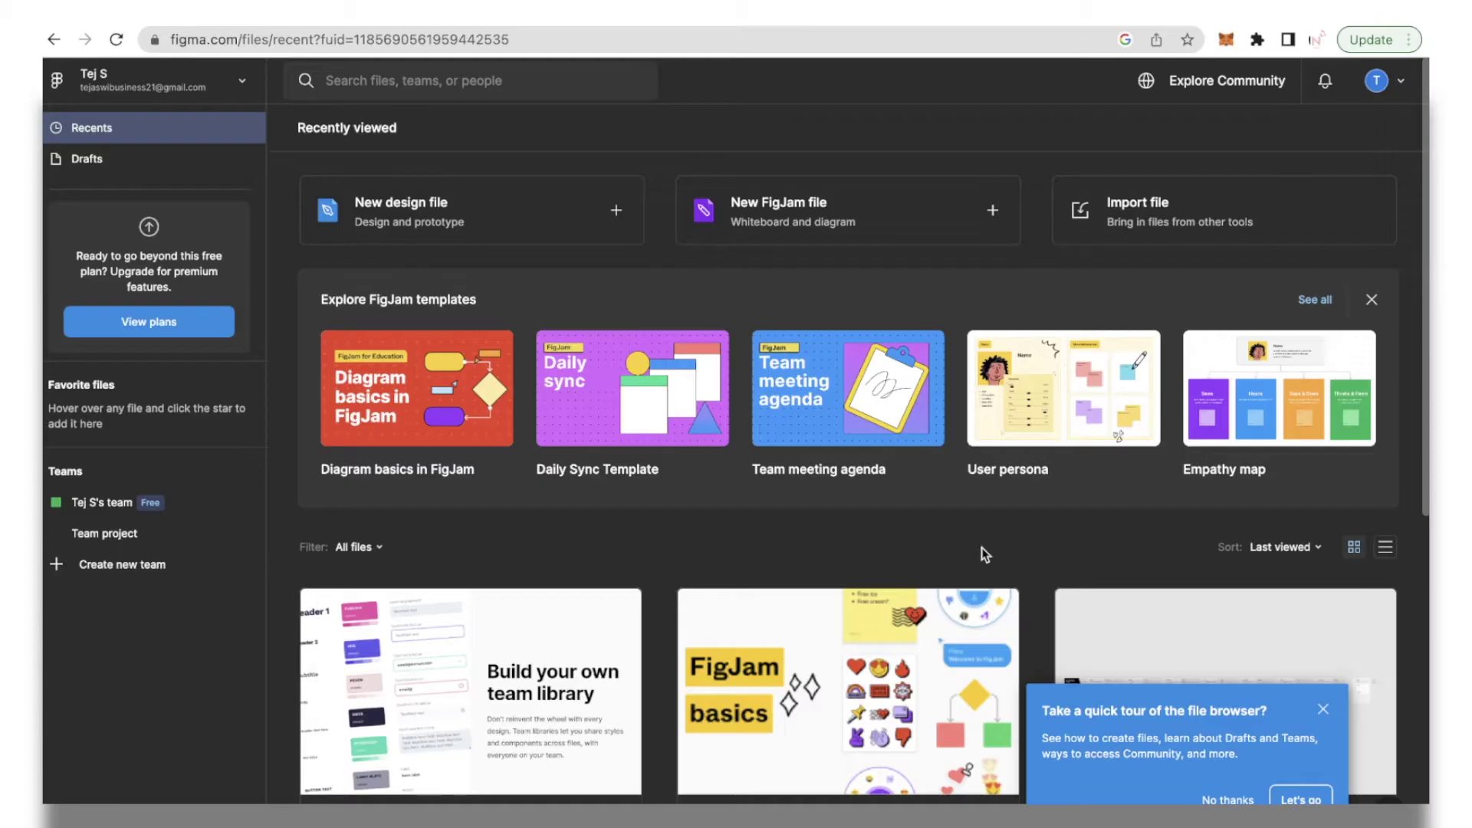
click(614, 220)
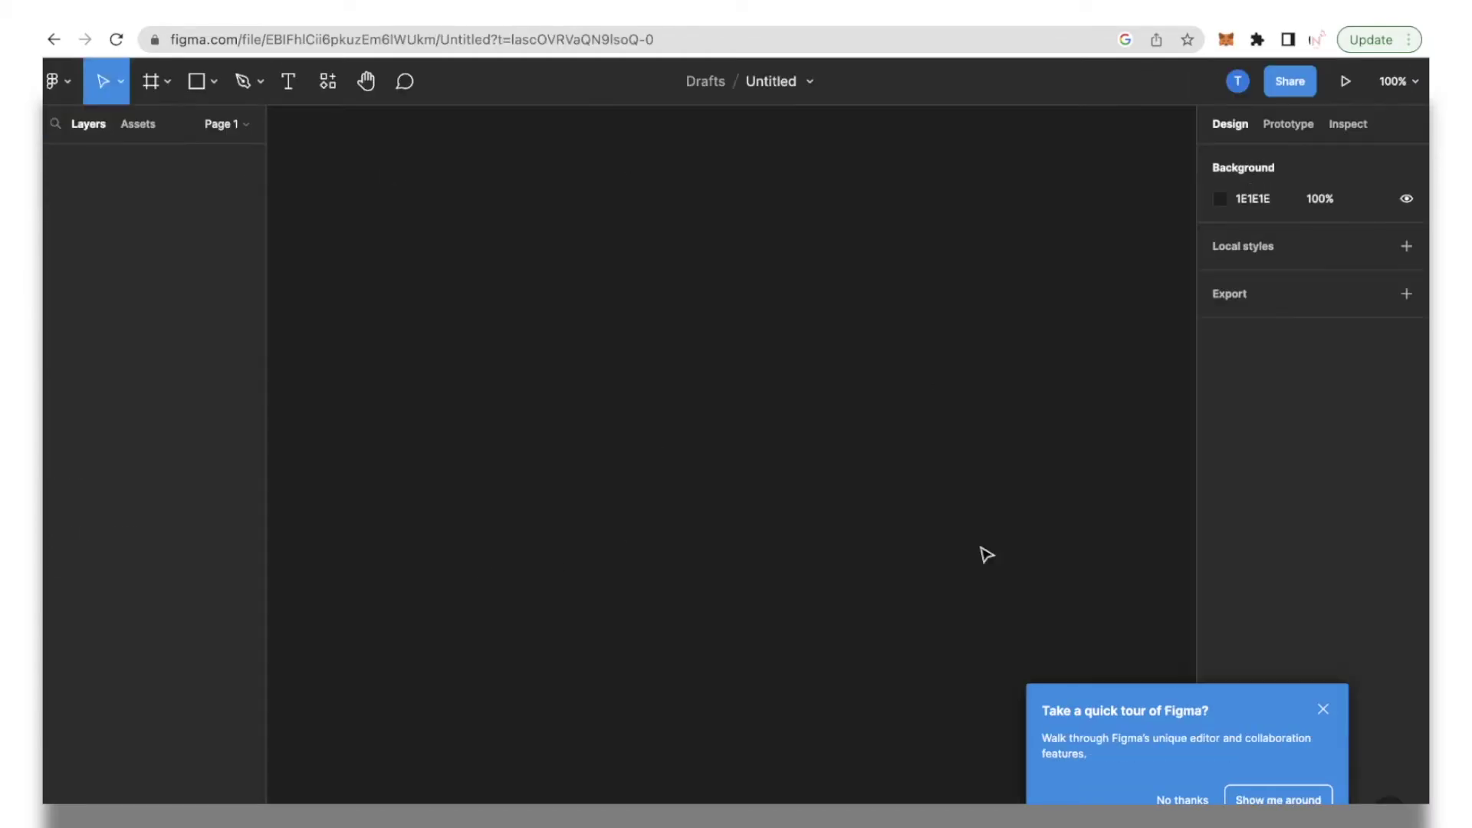
Step: Rename the untitled file to 'LinkedIn Post Designs'
click(773, 81)
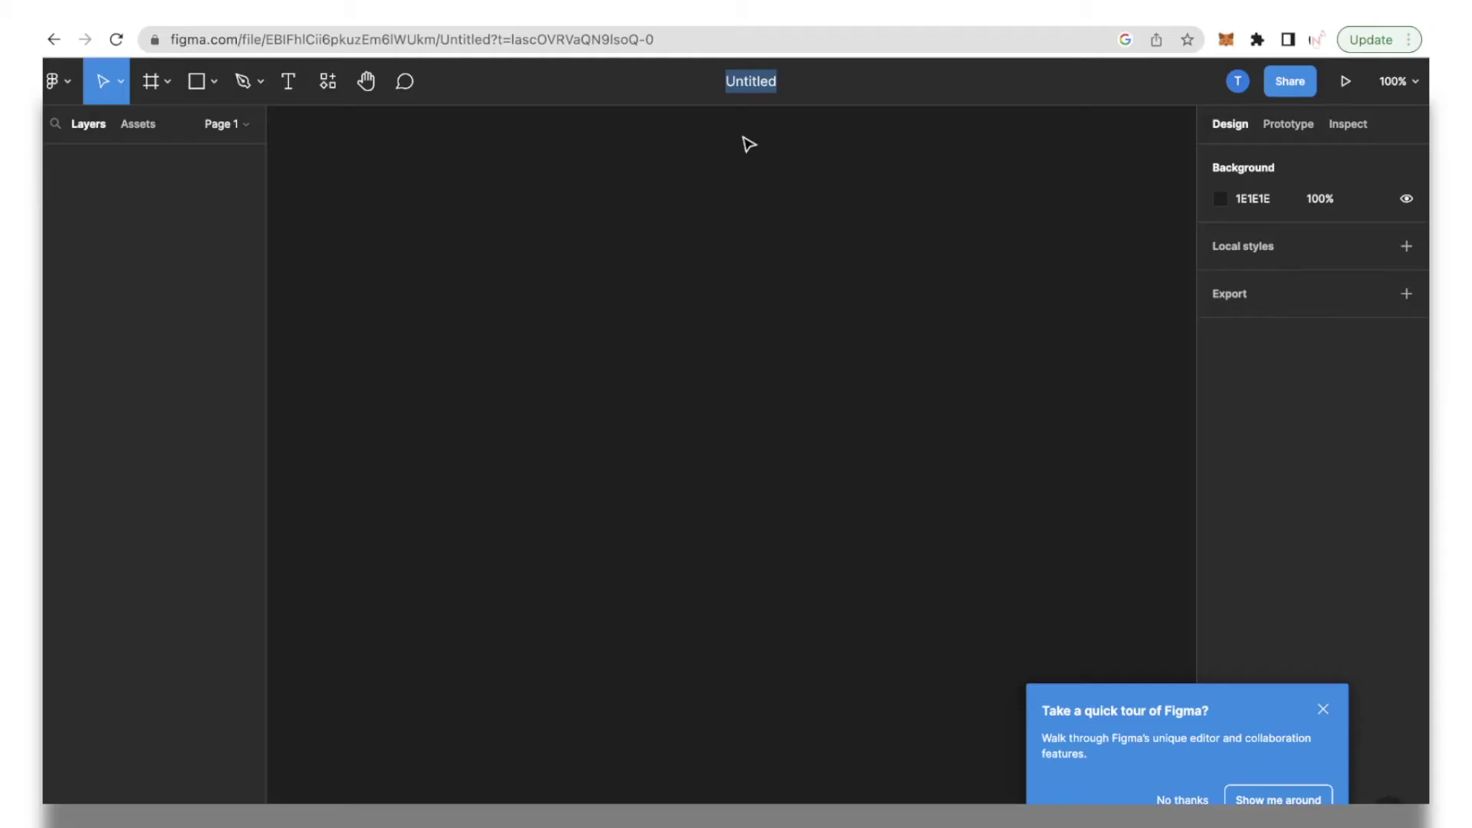
text(Linked)
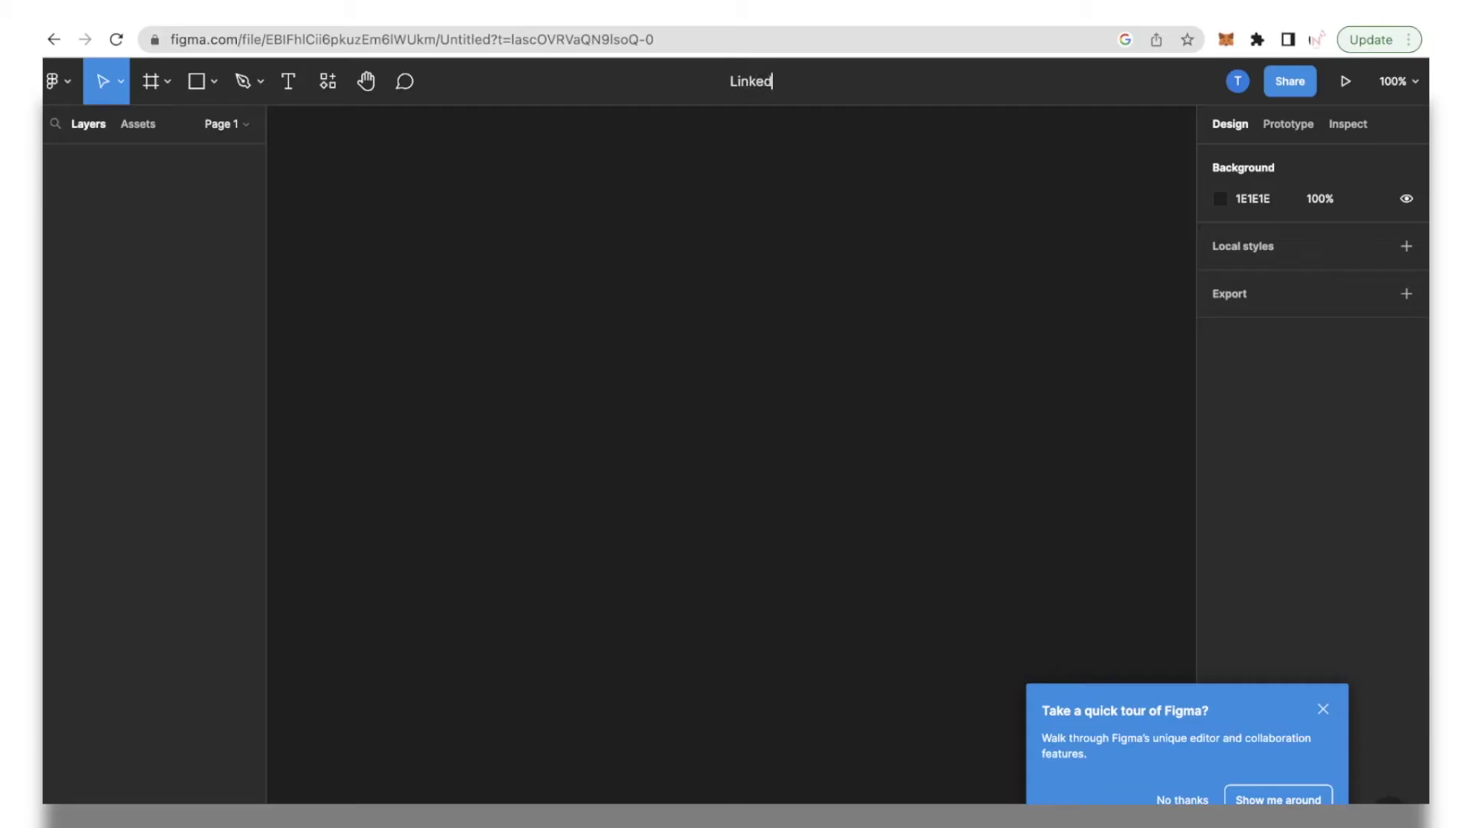
text(In Post Designs)
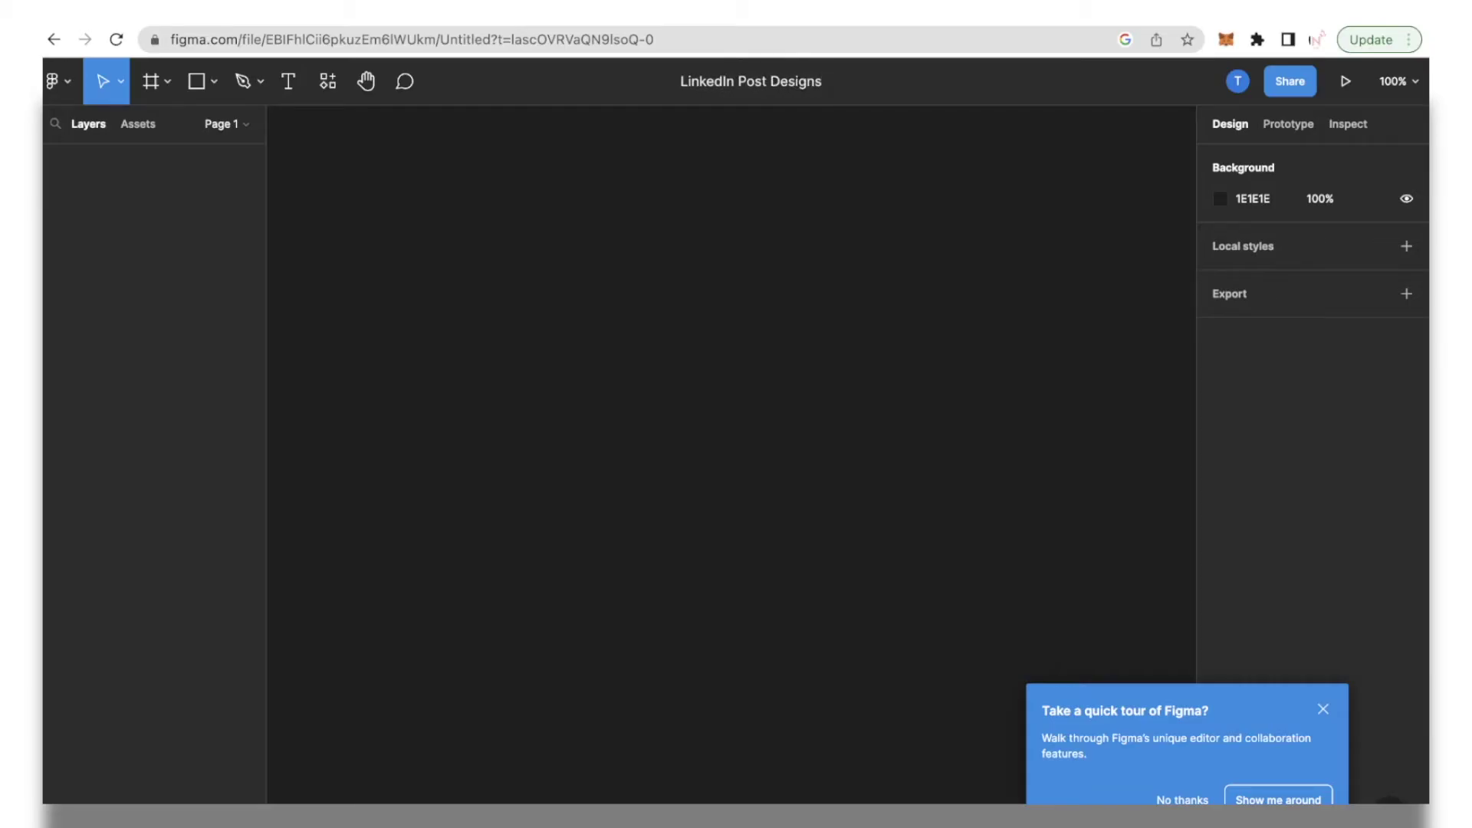
key(Return)
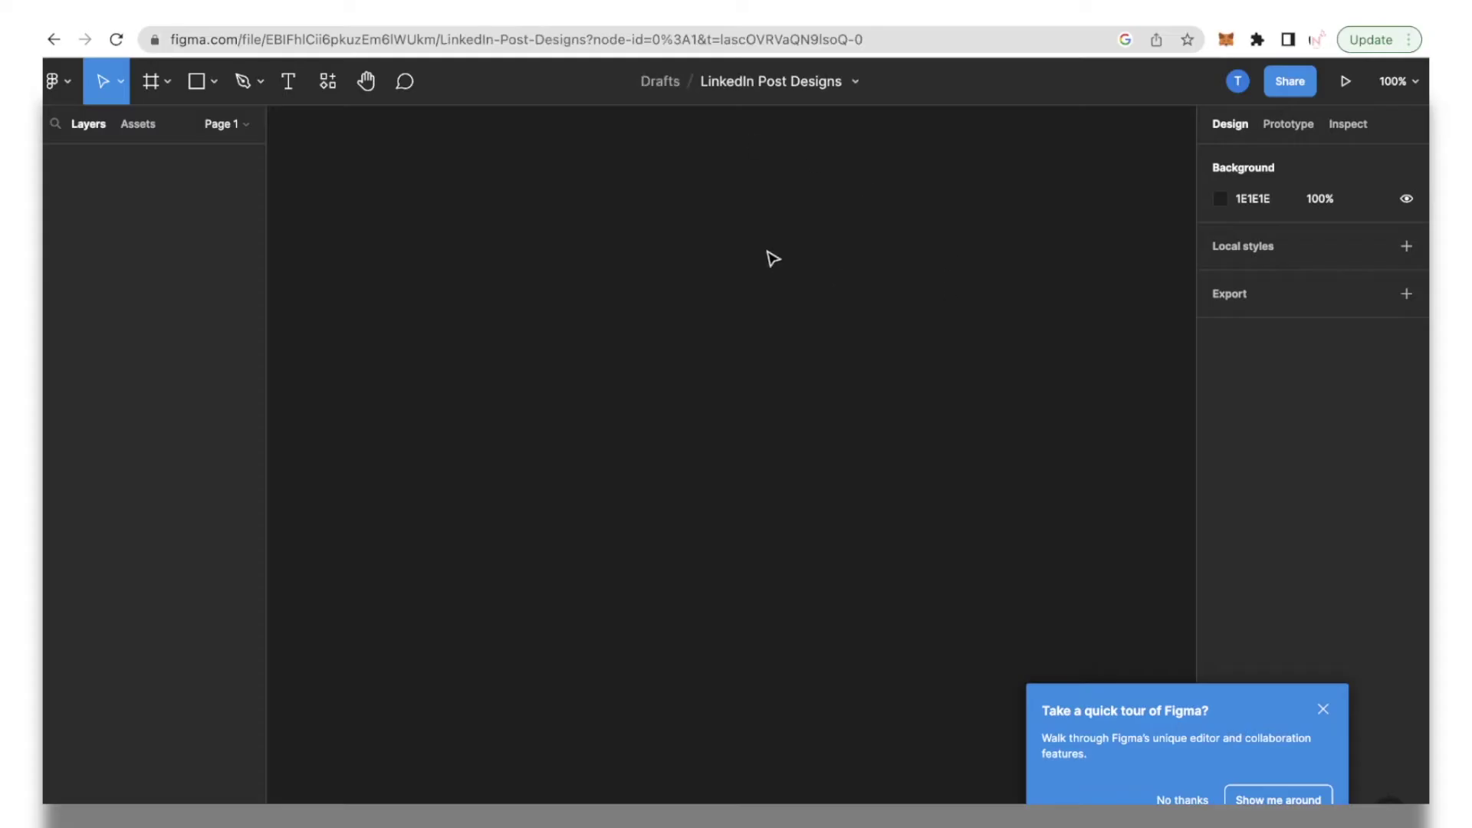
click(152, 85)
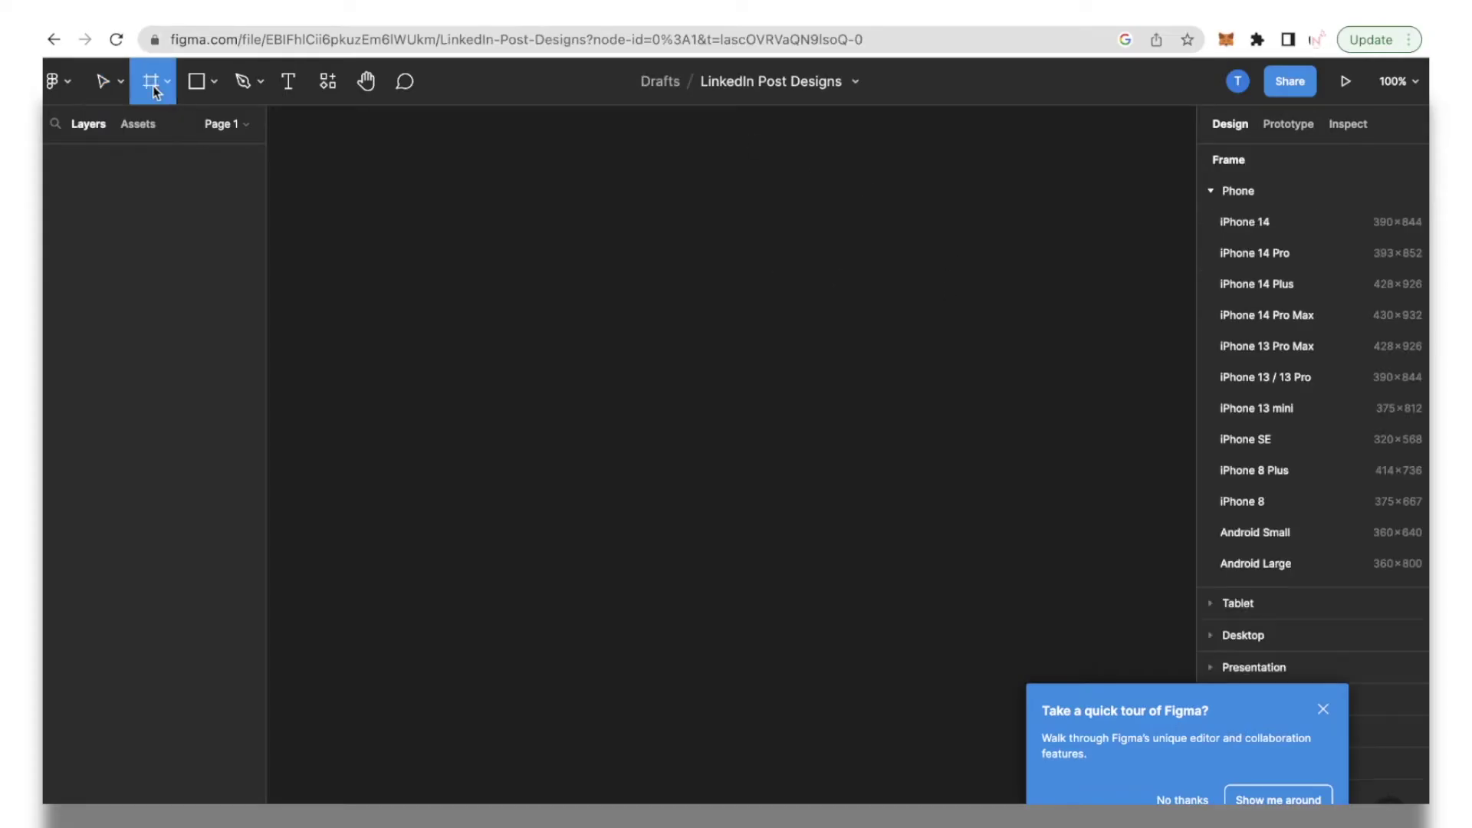
Step: Dismiss the quick-tour prompt and add a 1080×1080 Instagram post frame from the Social media presets
click(1323, 710)
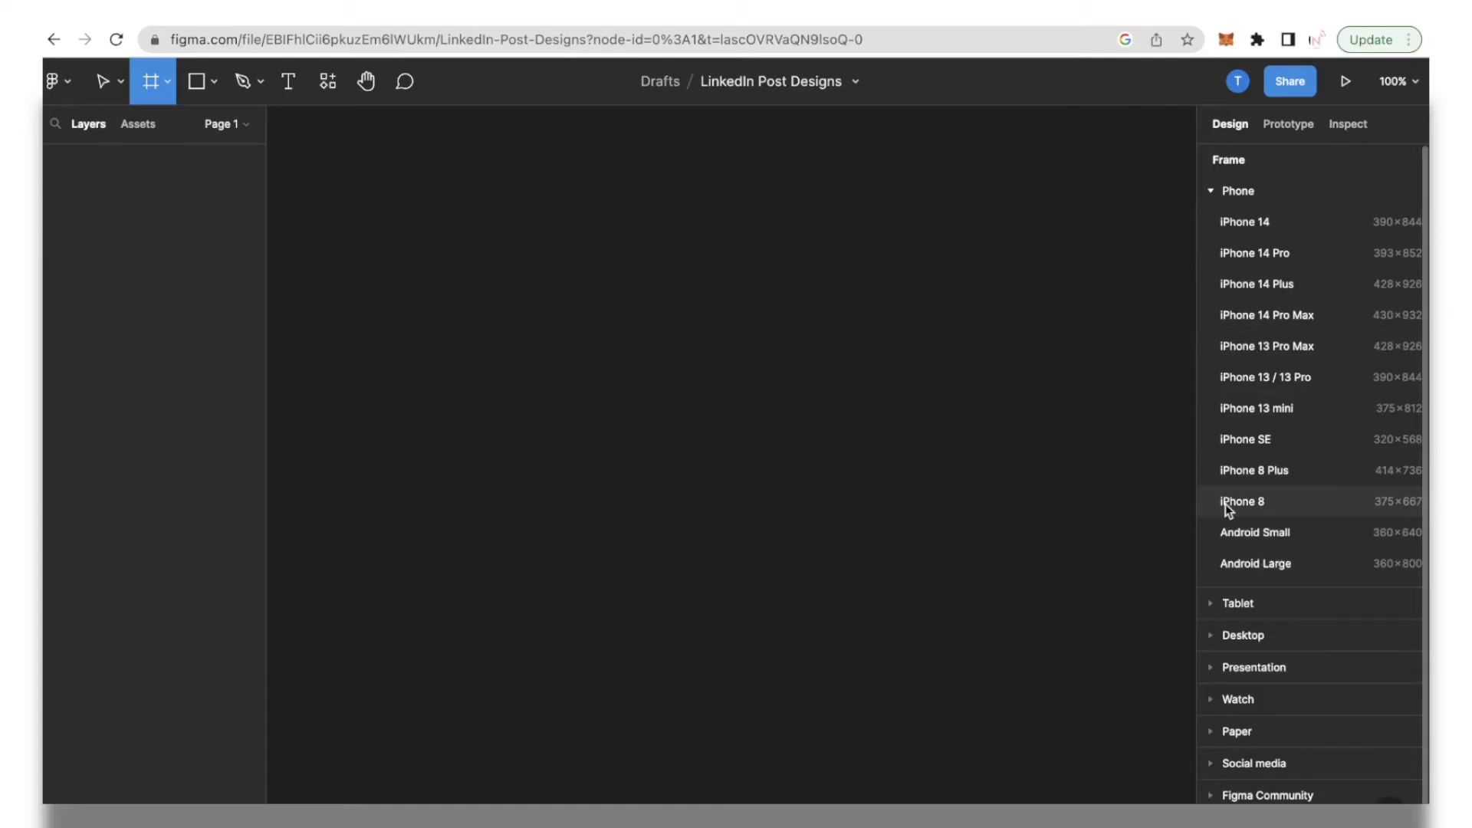
scroll(1226, 504, down, 1)
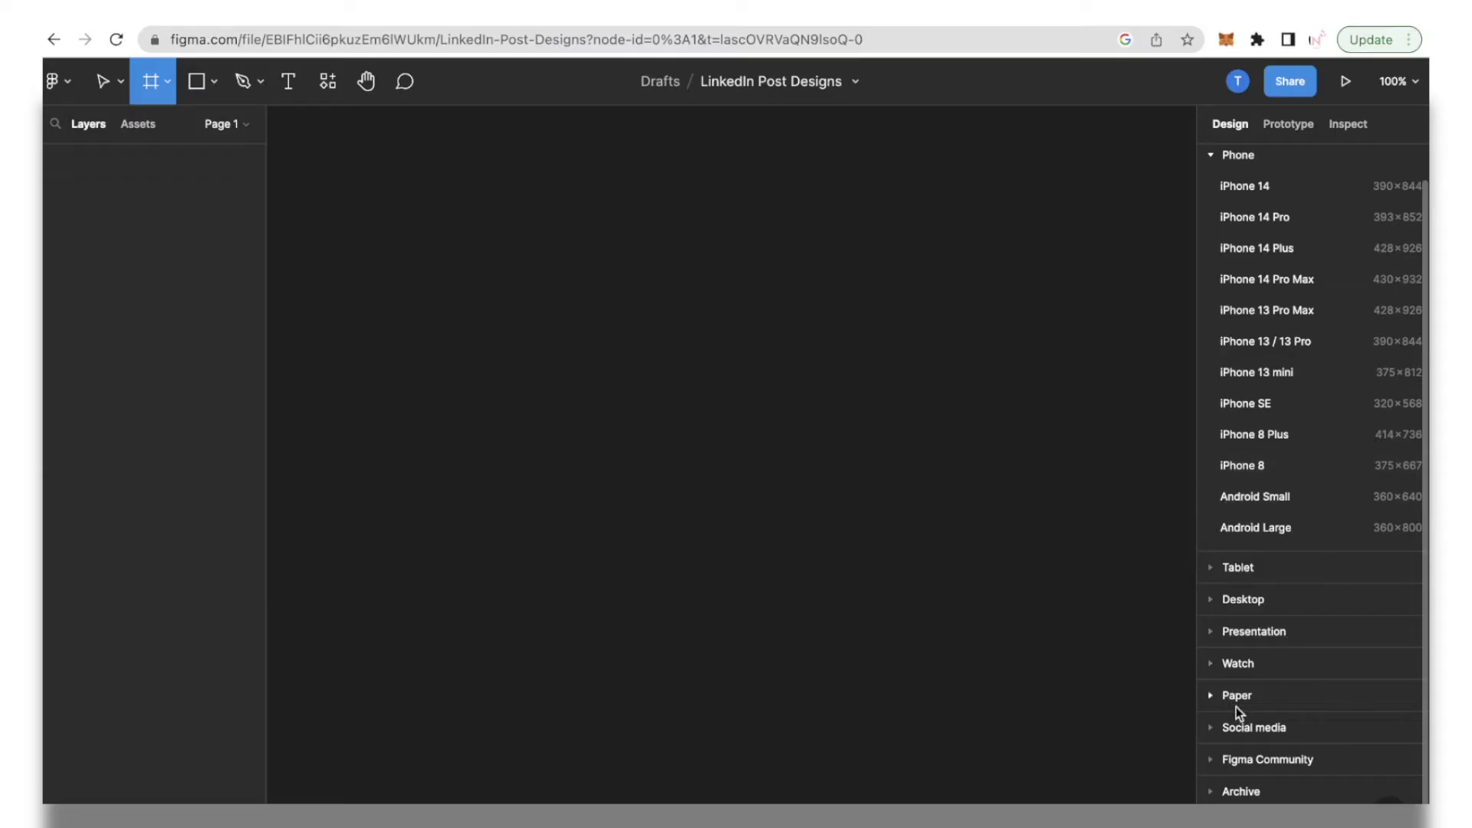
click(1230, 726)
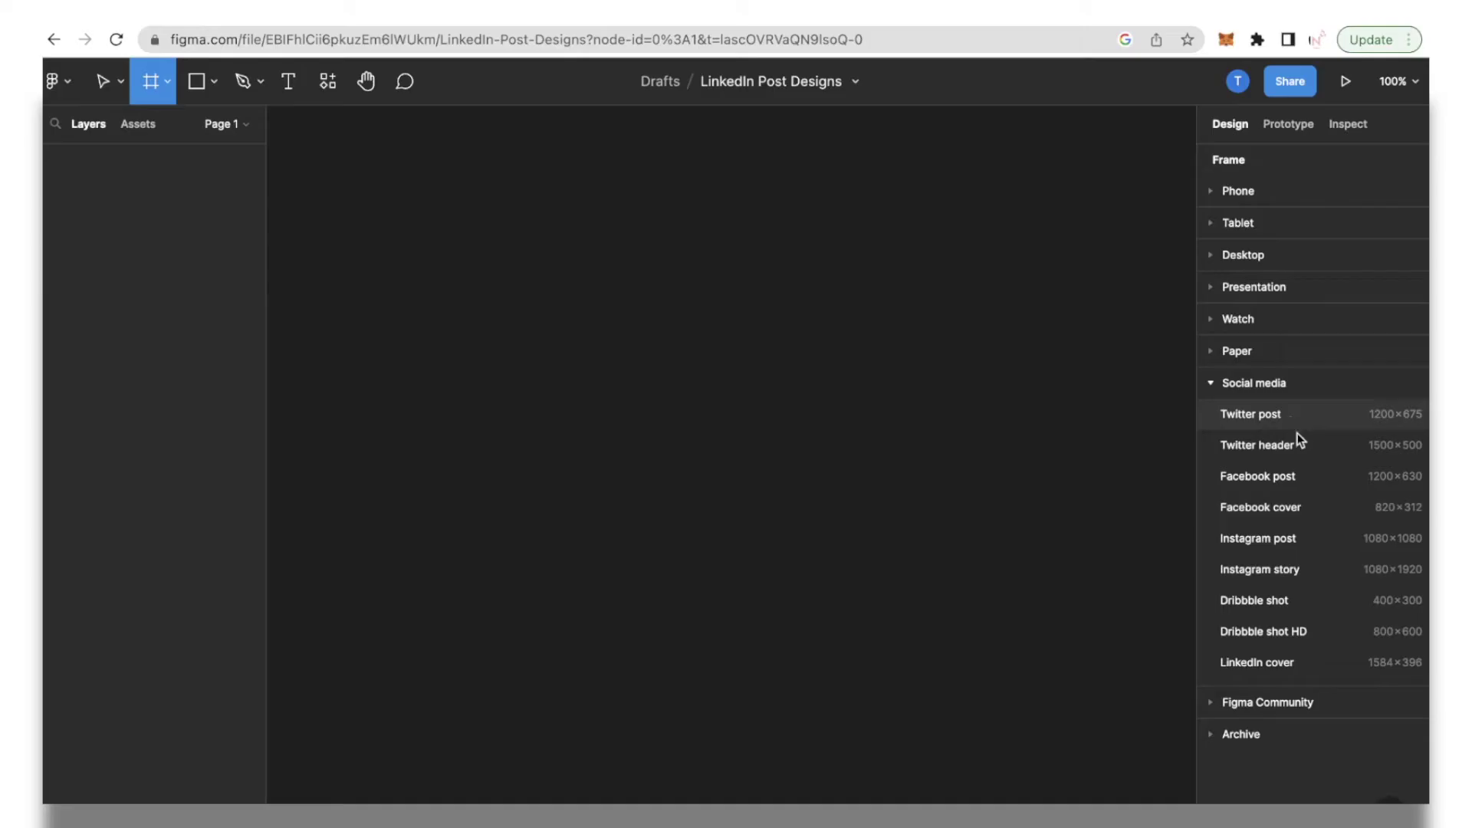
click(1253, 543)
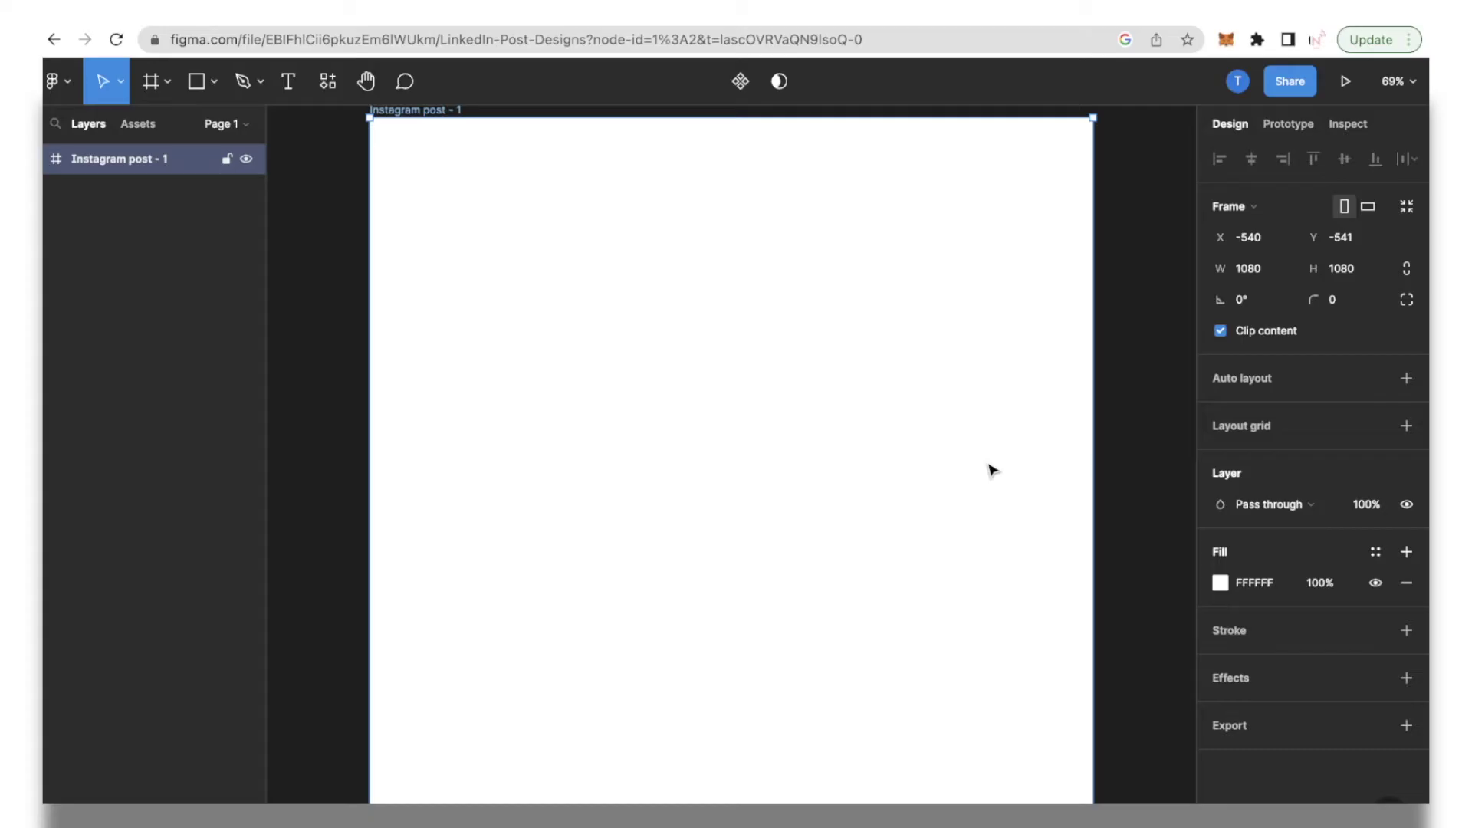
Step: Duplicate the Instagram post frame with Ctrl+D
scroll(993, 470, up, 1)
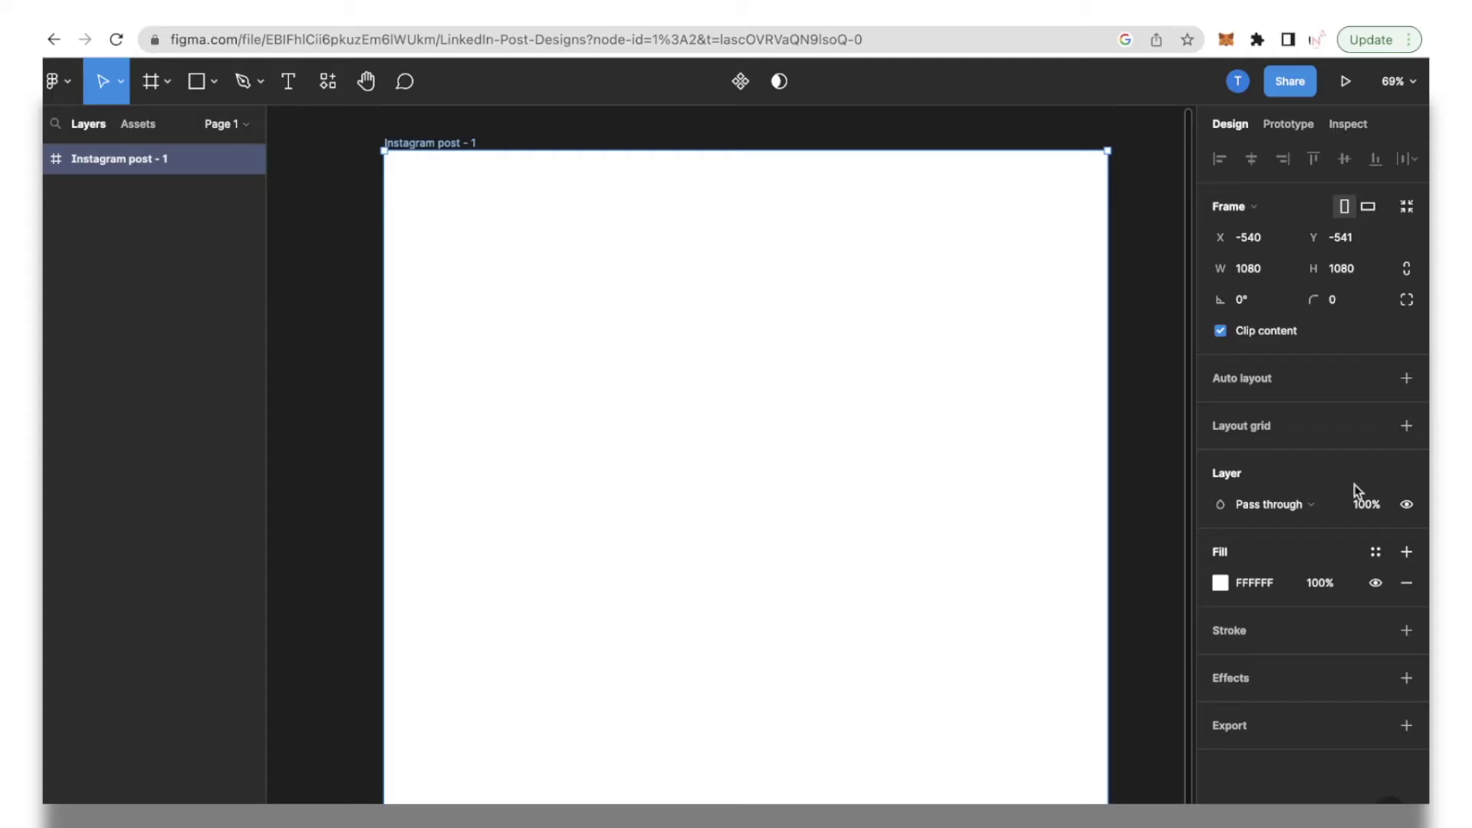
scroll(407, 276, down, 8)
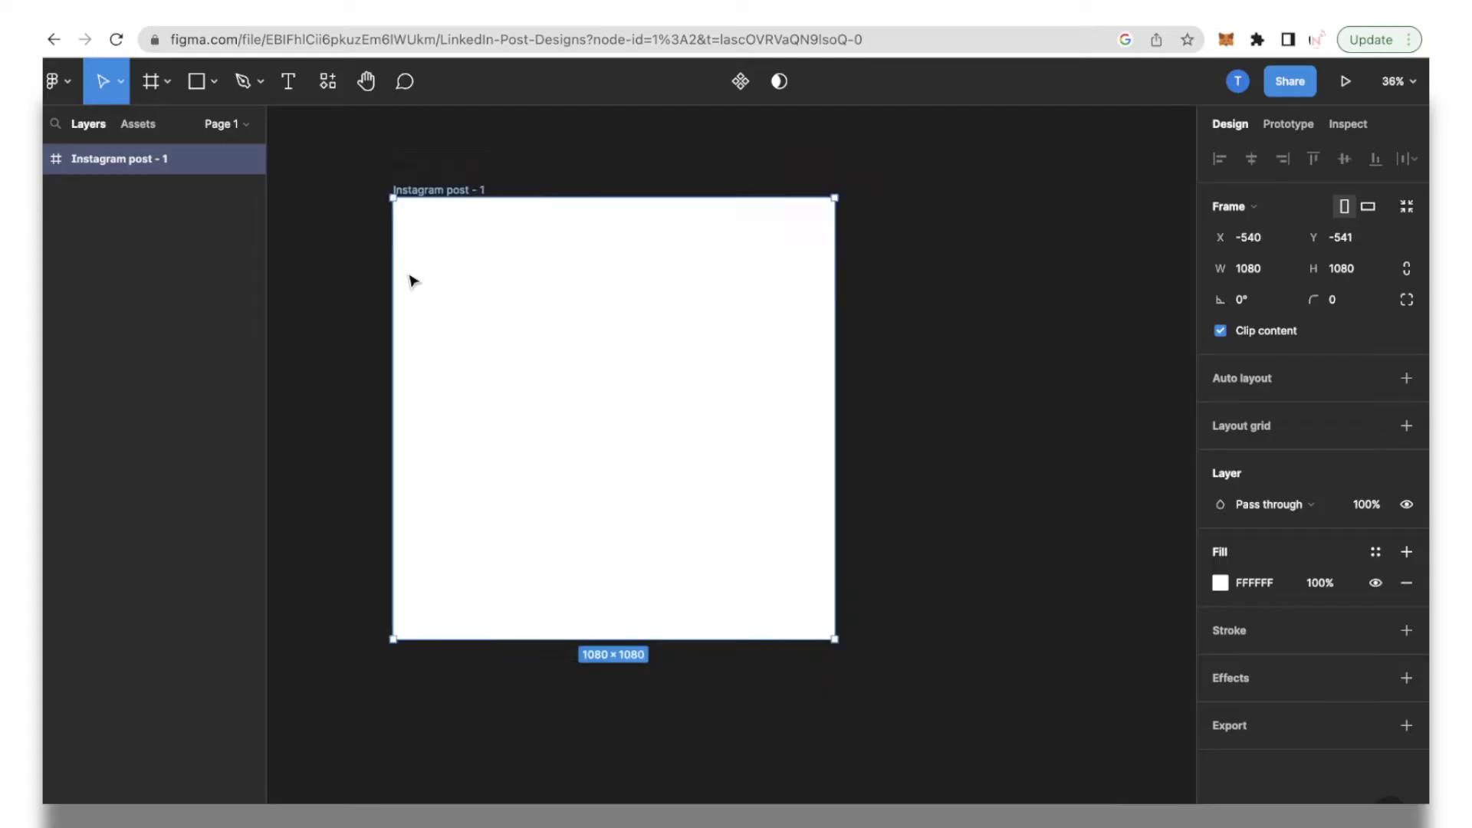
scroll(409, 268, down, 5)
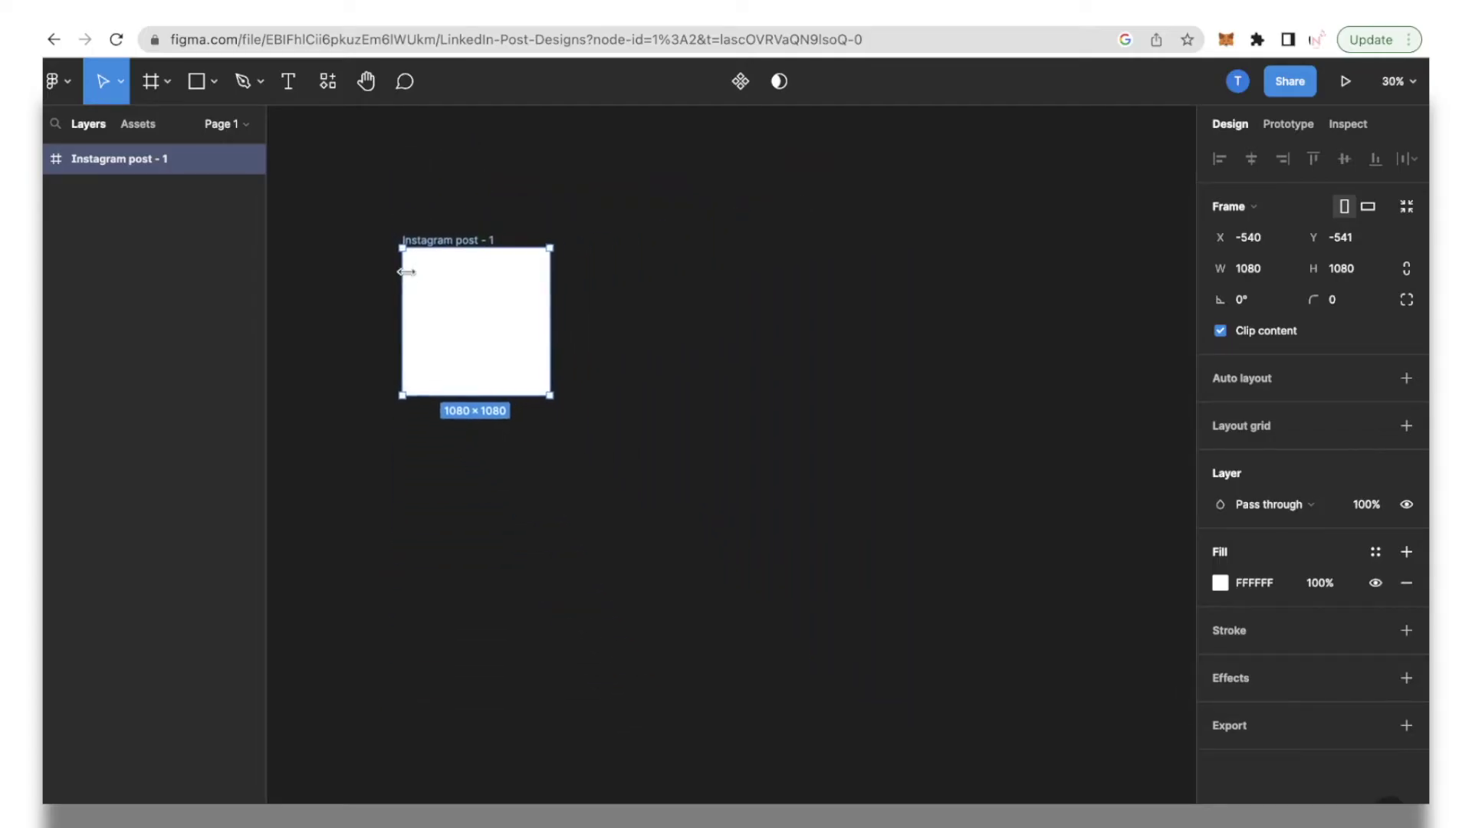
scroll(516, 448, down, 5)
scroll(516, 450, up, 5)
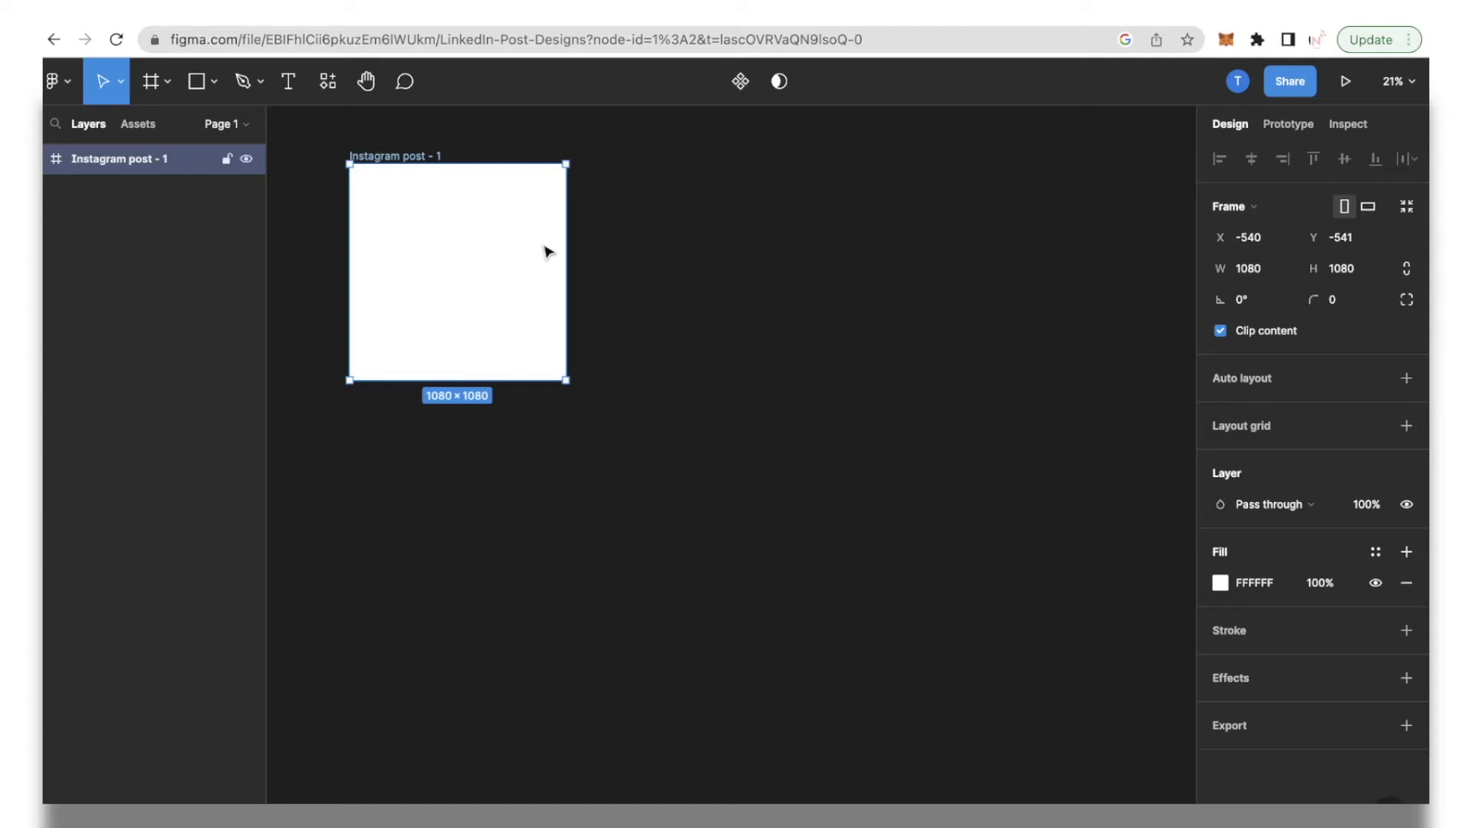
key(super+d)
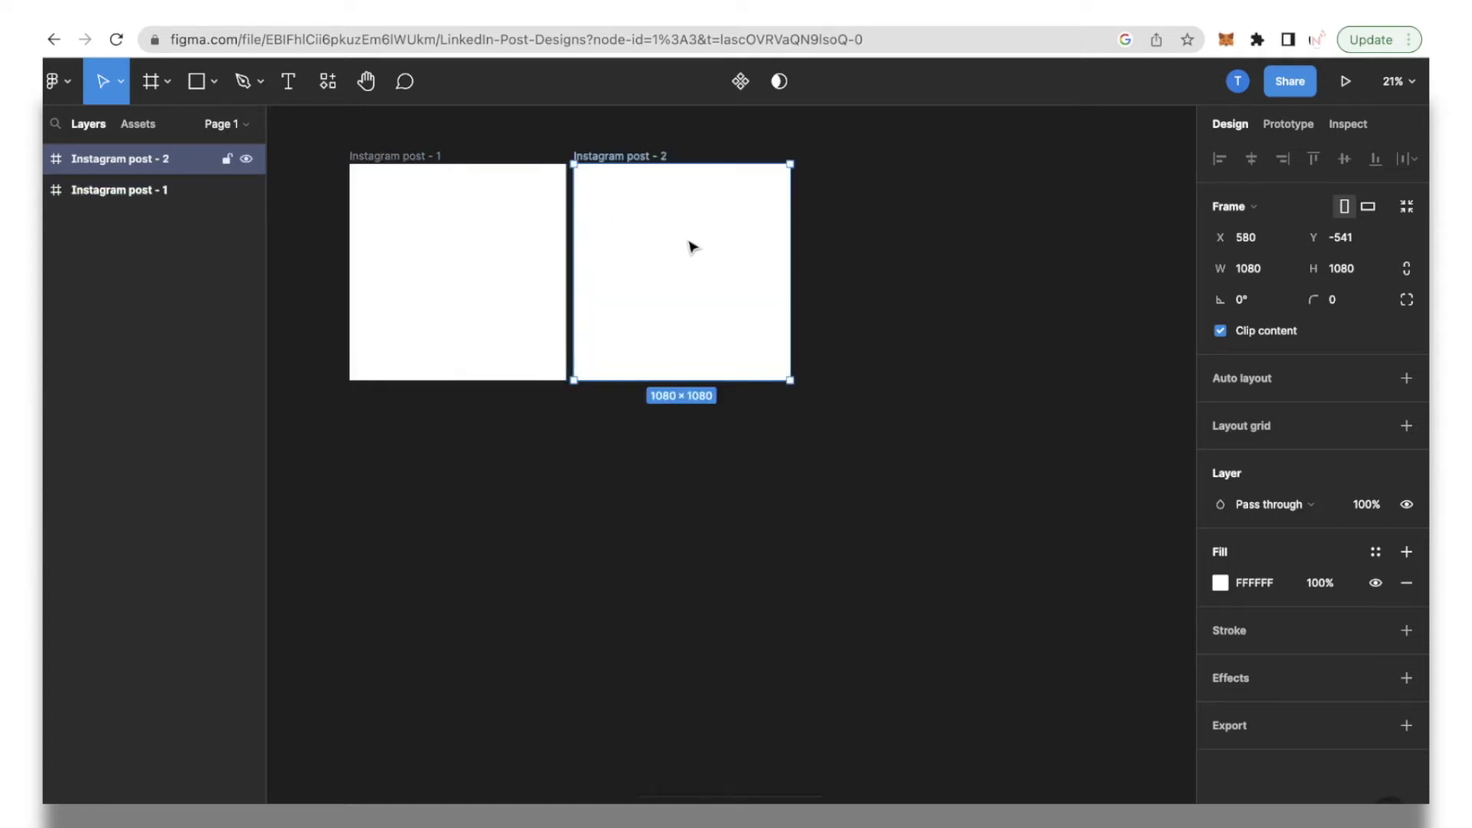
Step: Delete the 'Instagram post - 2' copy, leaving 'Instagram post - 1' as the only frame
scroll(726, 242, down, 3)
scroll(726, 241, up, 5)
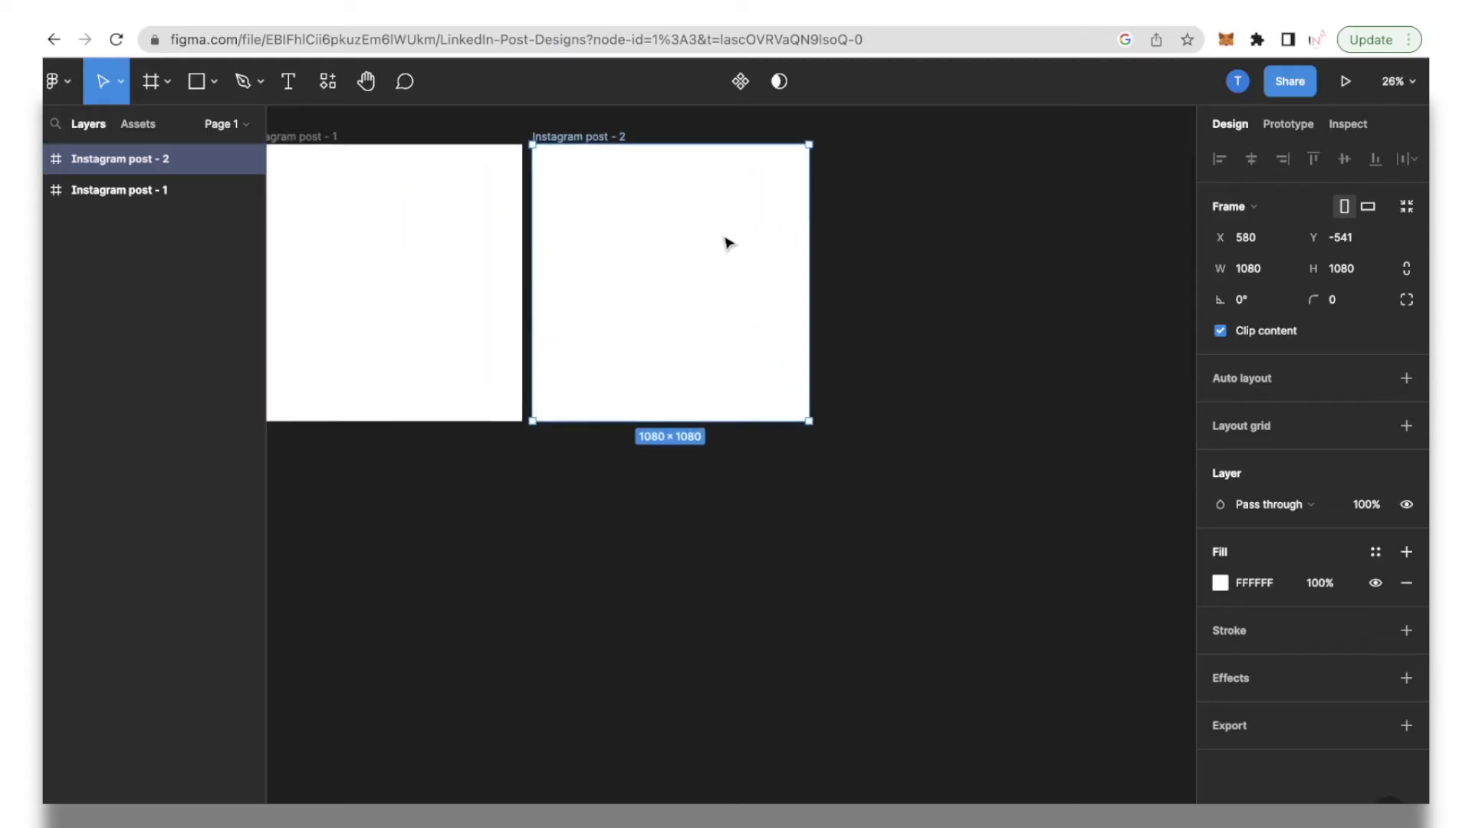
scroll(726, 242, left, 2)
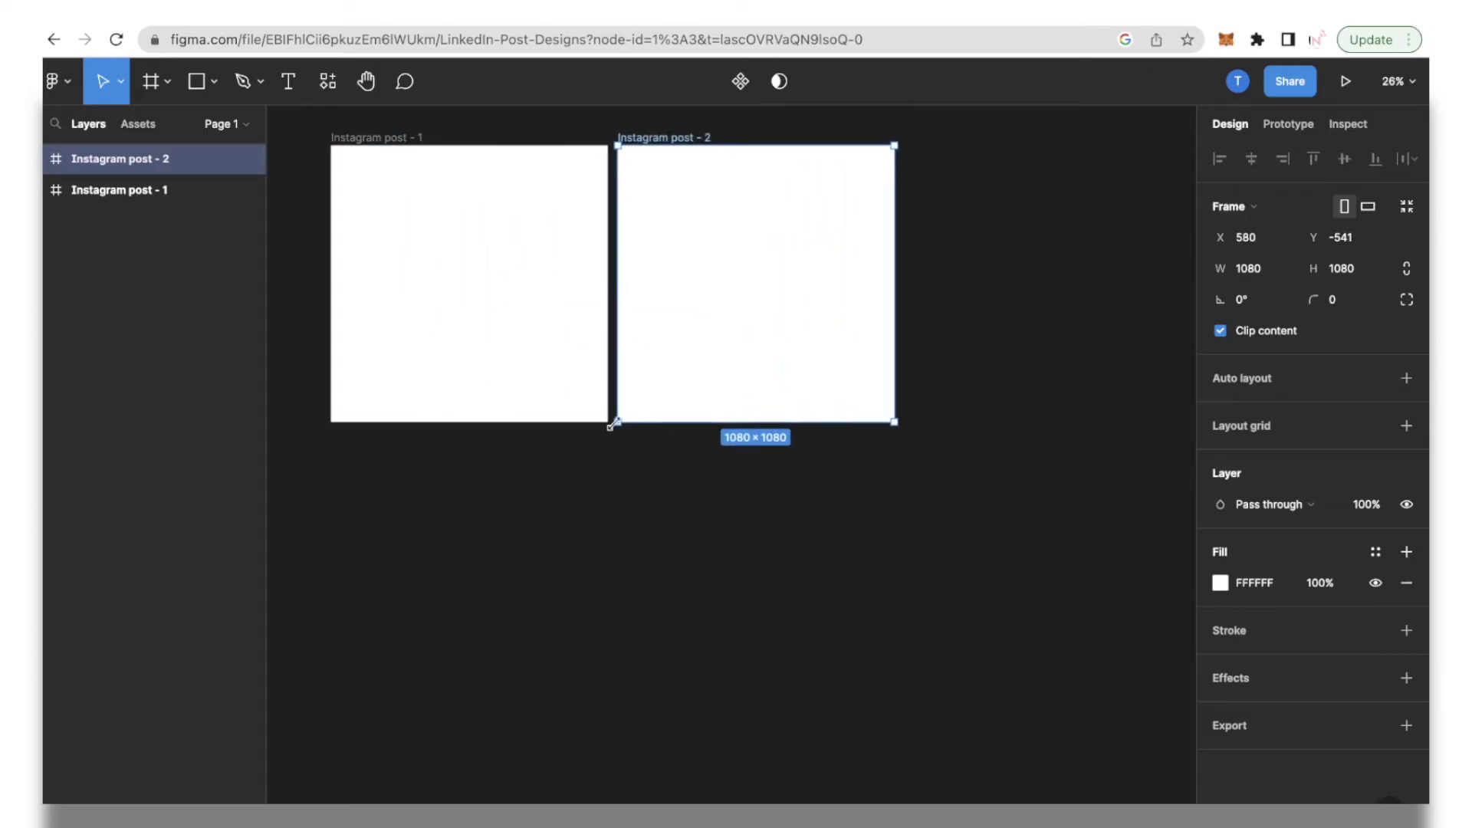
scroll(803, 394, up, 2)
scroll(803, 394, left, 1)
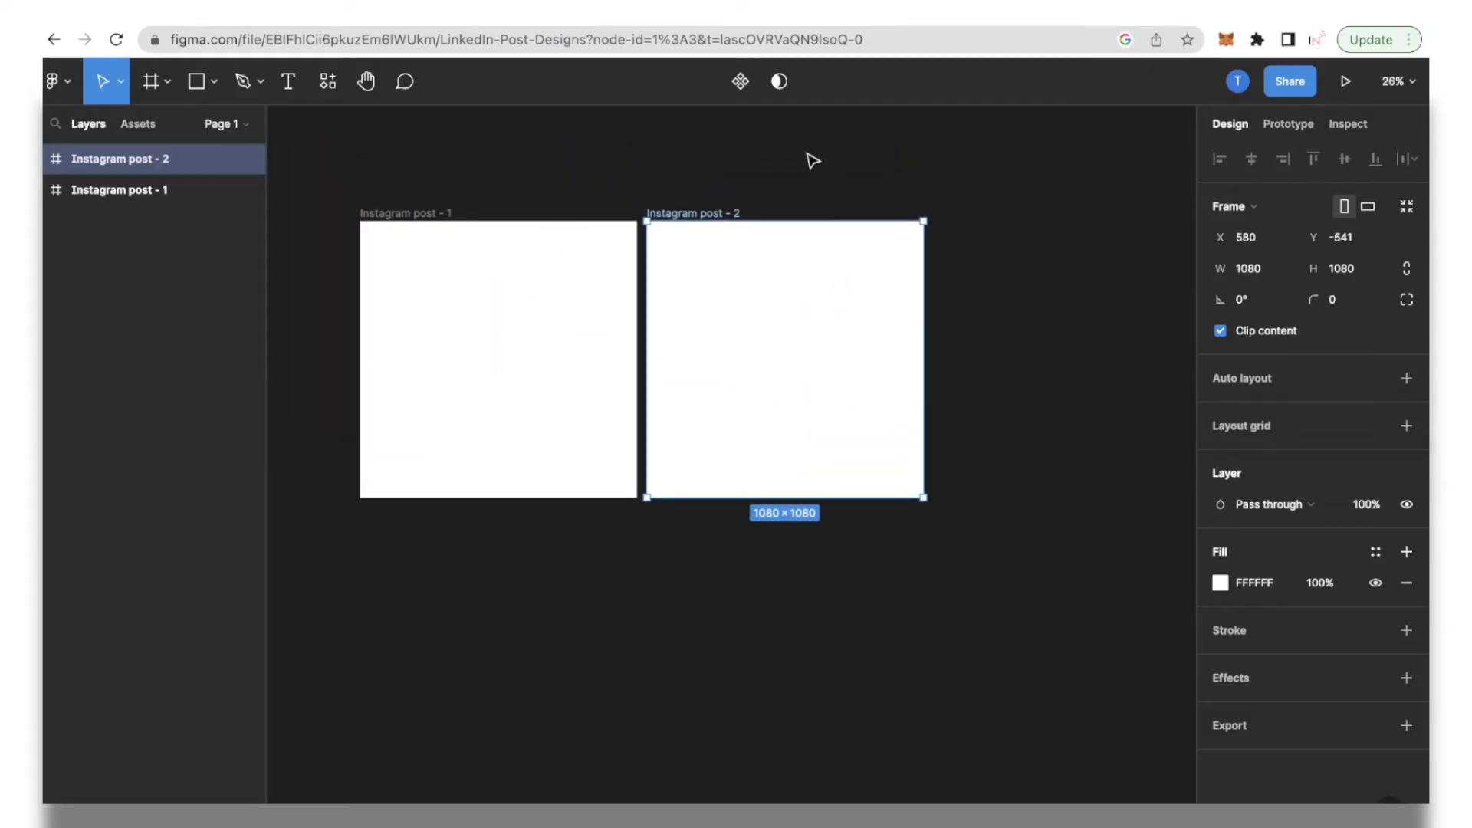
click(809, 173)
click(859, 389)
key(Delete)
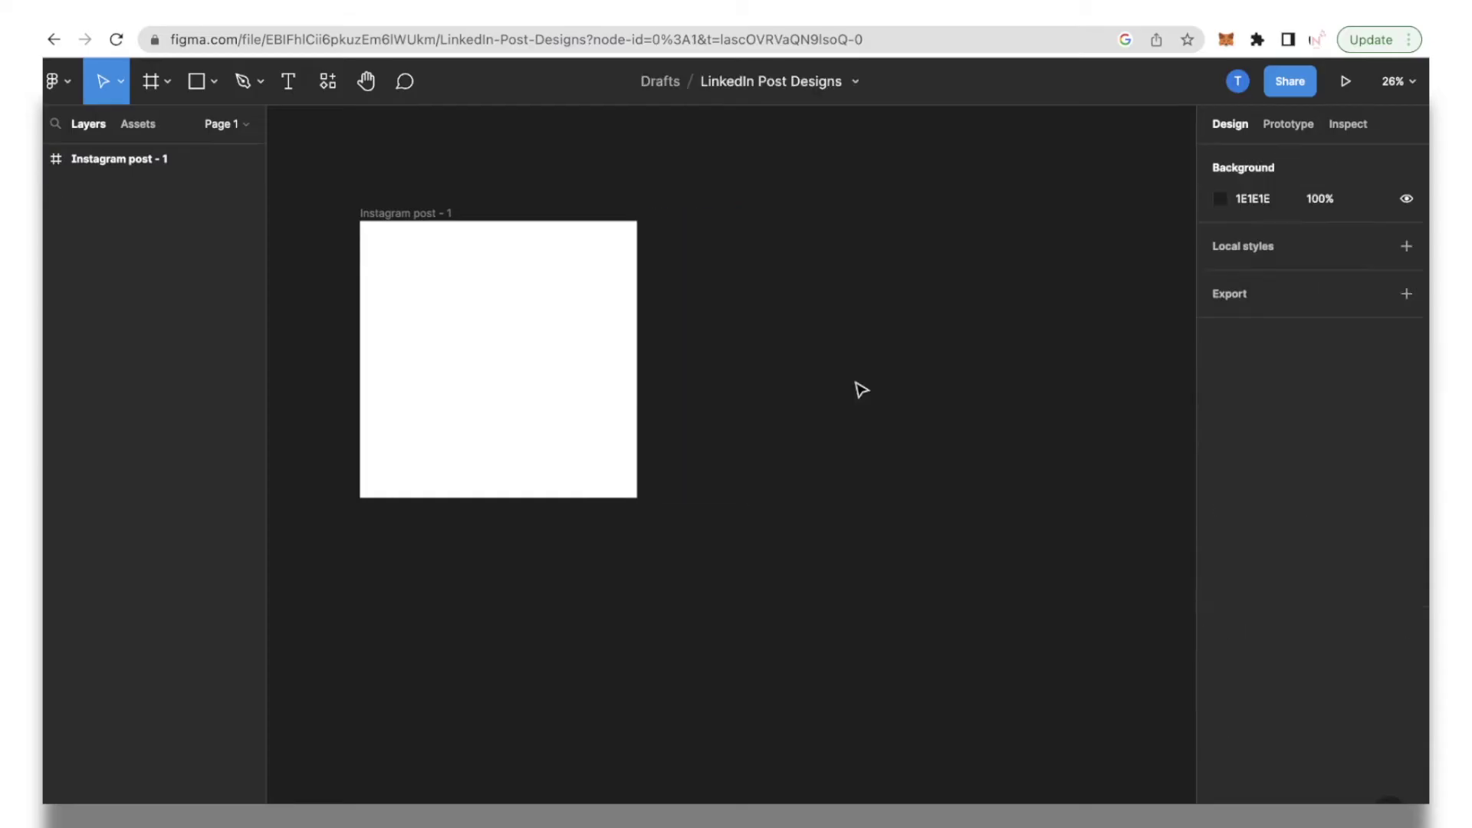
scroll(470, 329, up, 3)
scroll(470, 331, left, 3)
scroll(470, 330, up, 1)
scroll(470, 330, up, 2)
scroll(470, 330, left, 2)
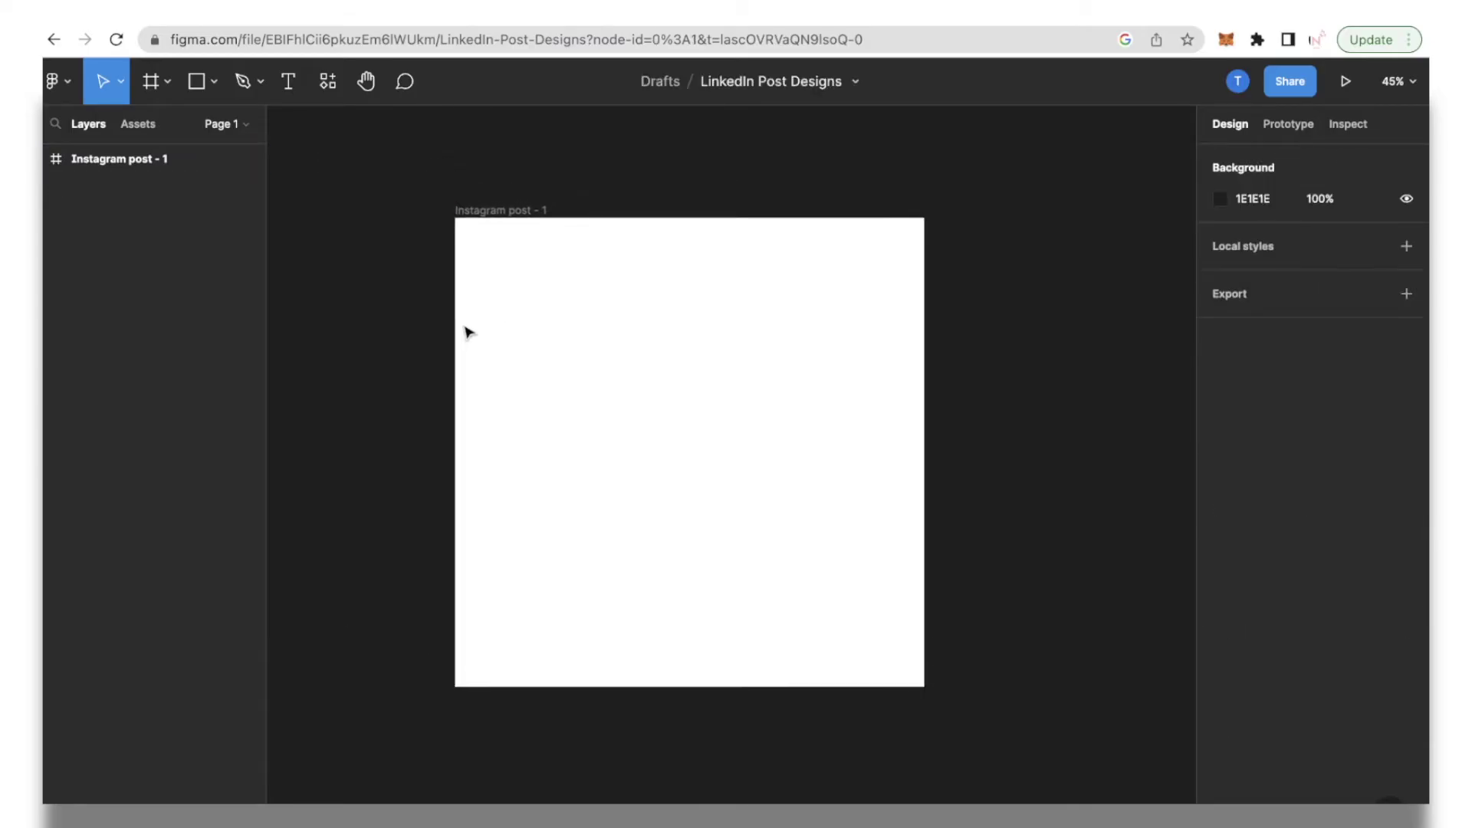
Step: Switch the Instagram post frame's fill from solid white to a linear gradient
click(581, 527)
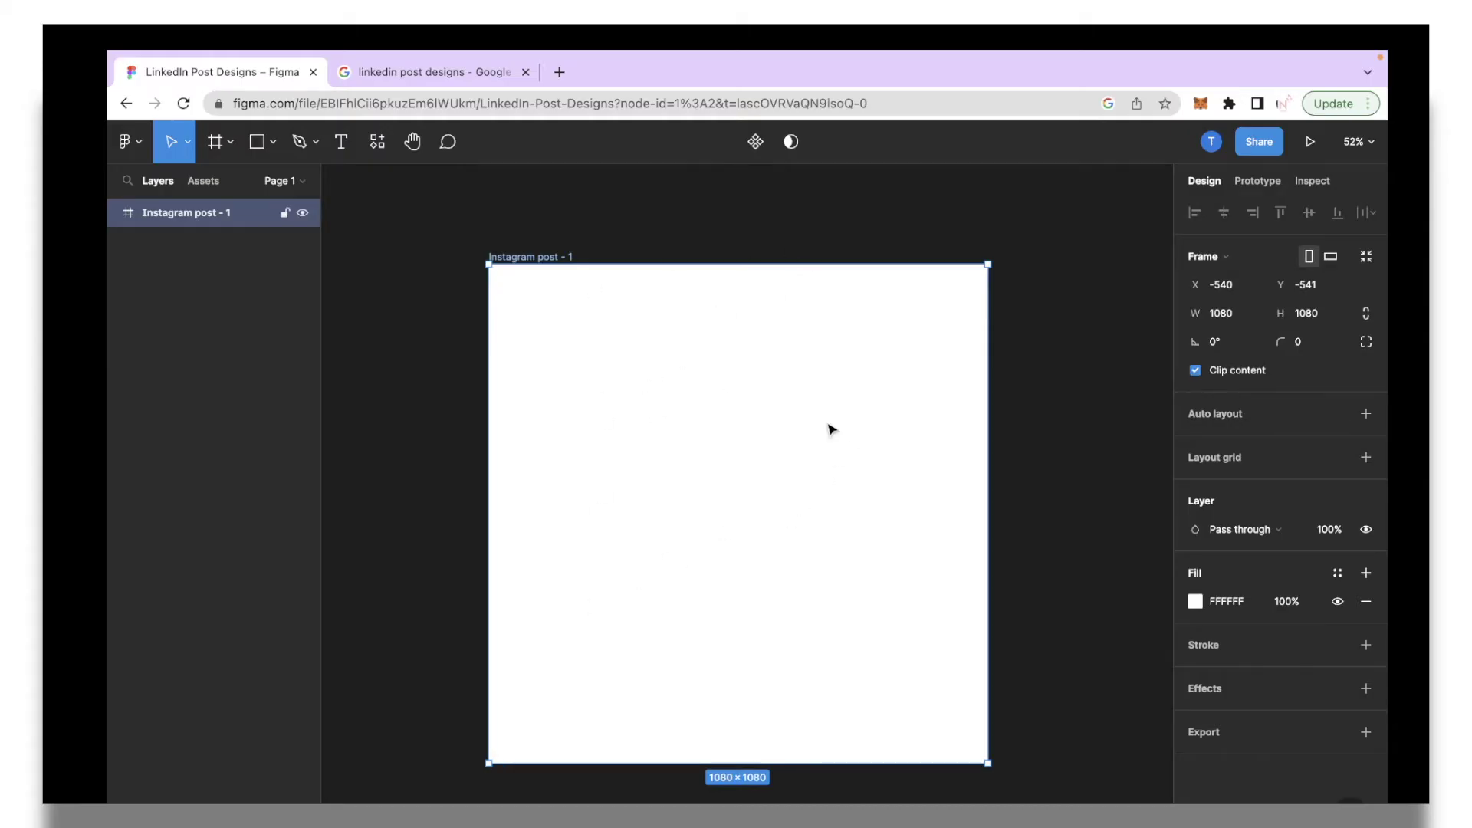
click(1195, 605)
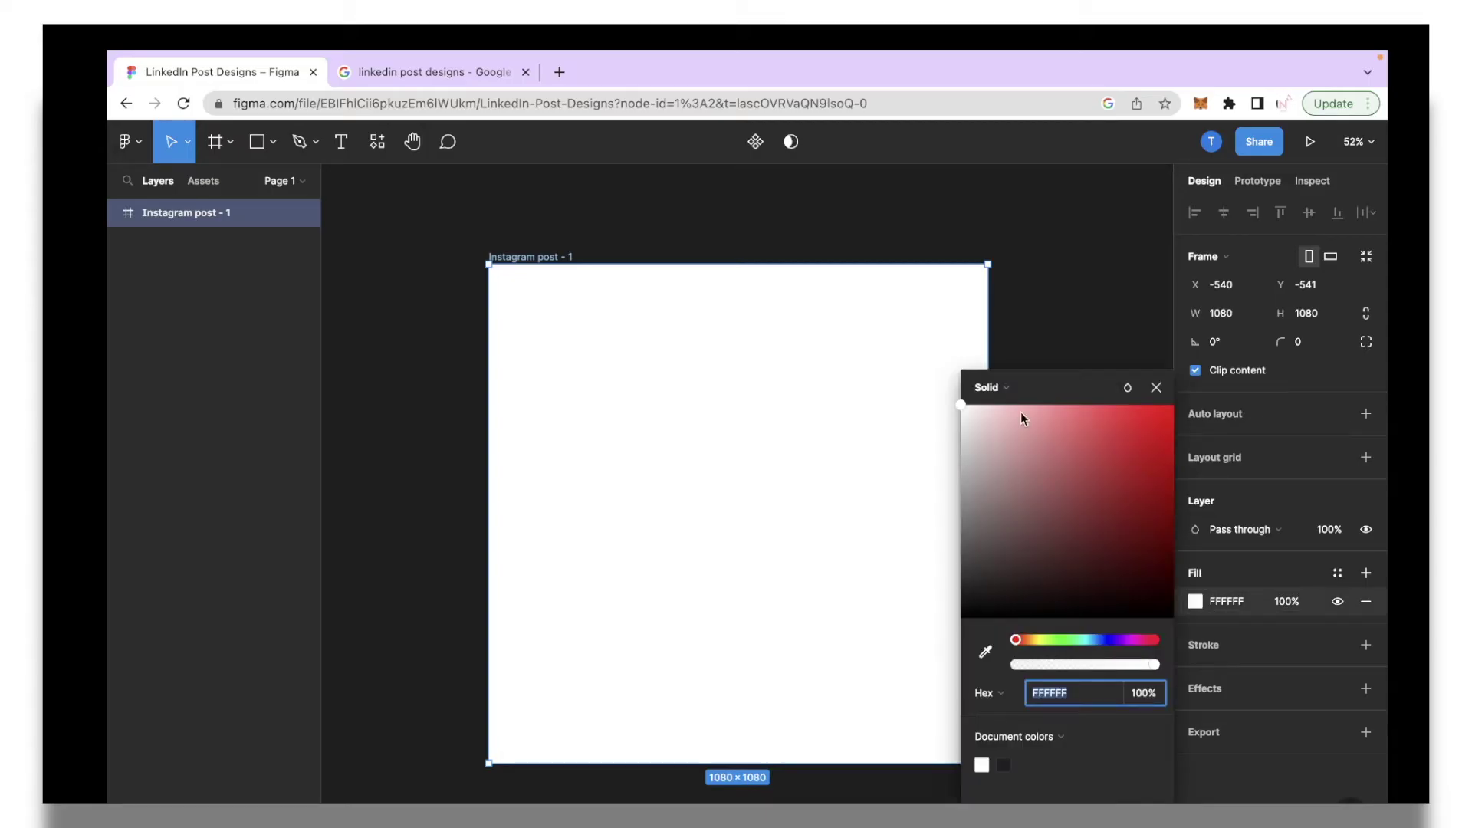
drag(1020, 412, 1077, 451)
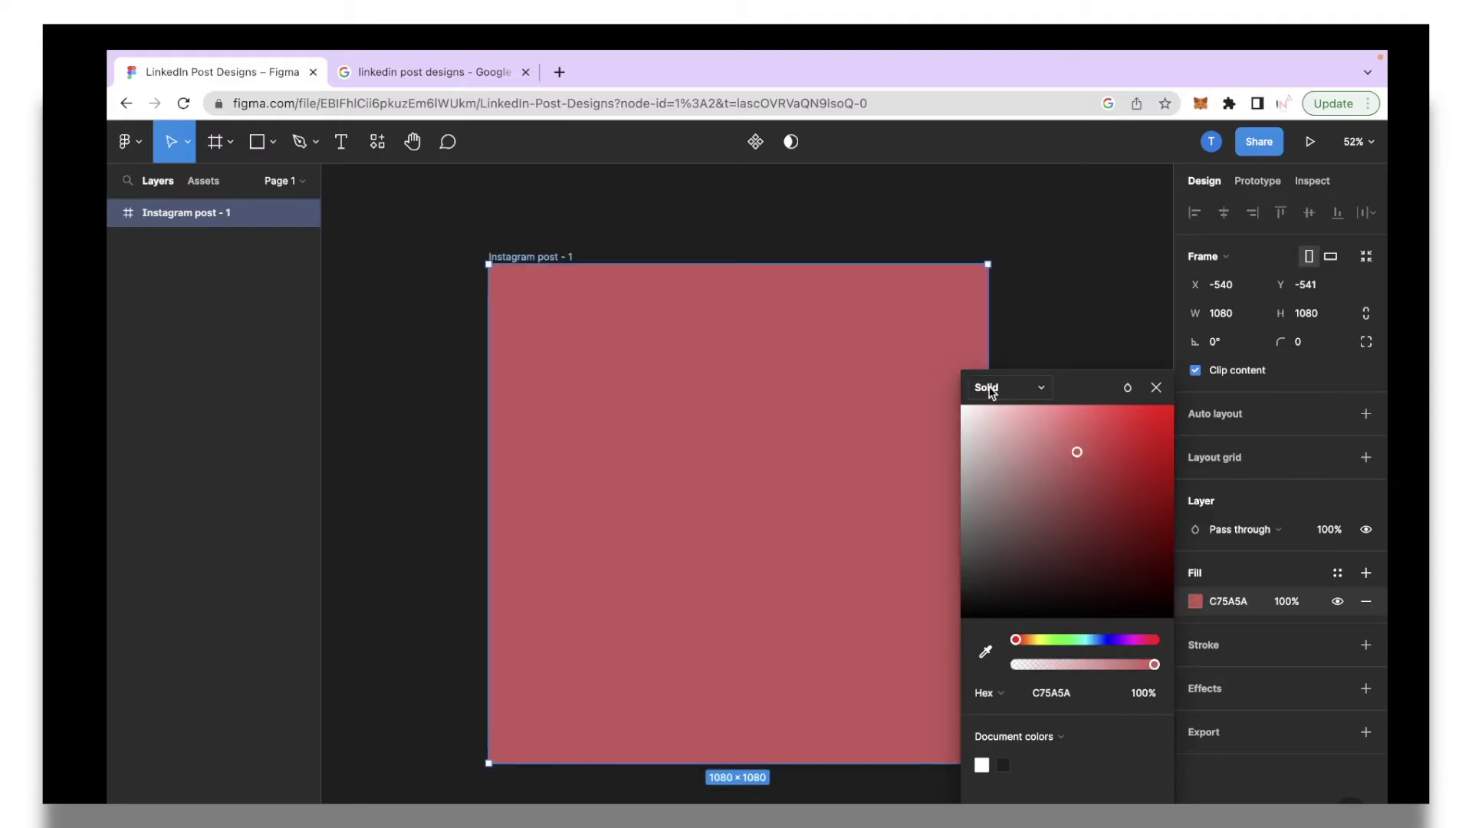
click(997, 394)
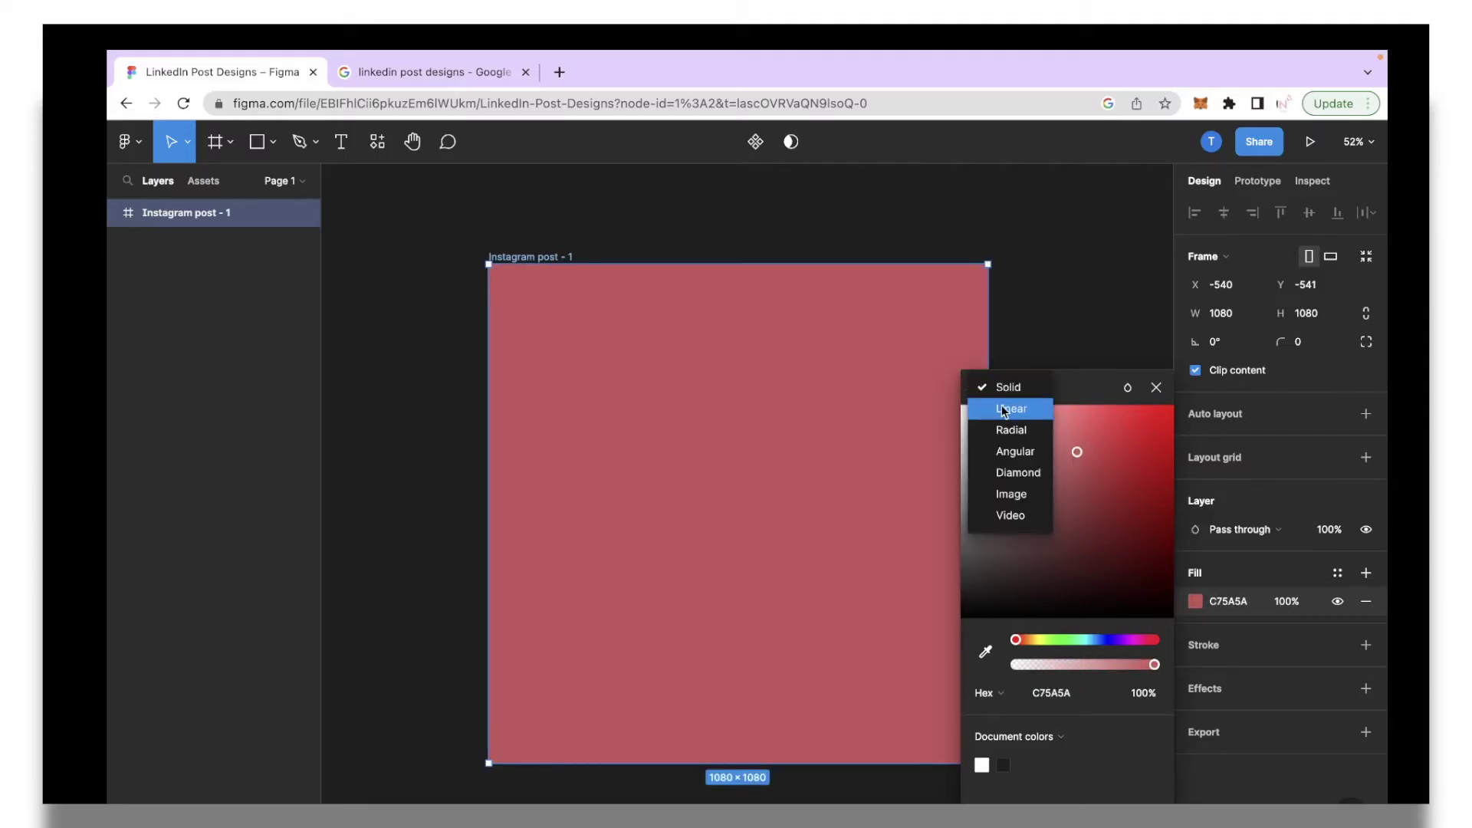
click(1003, 410)
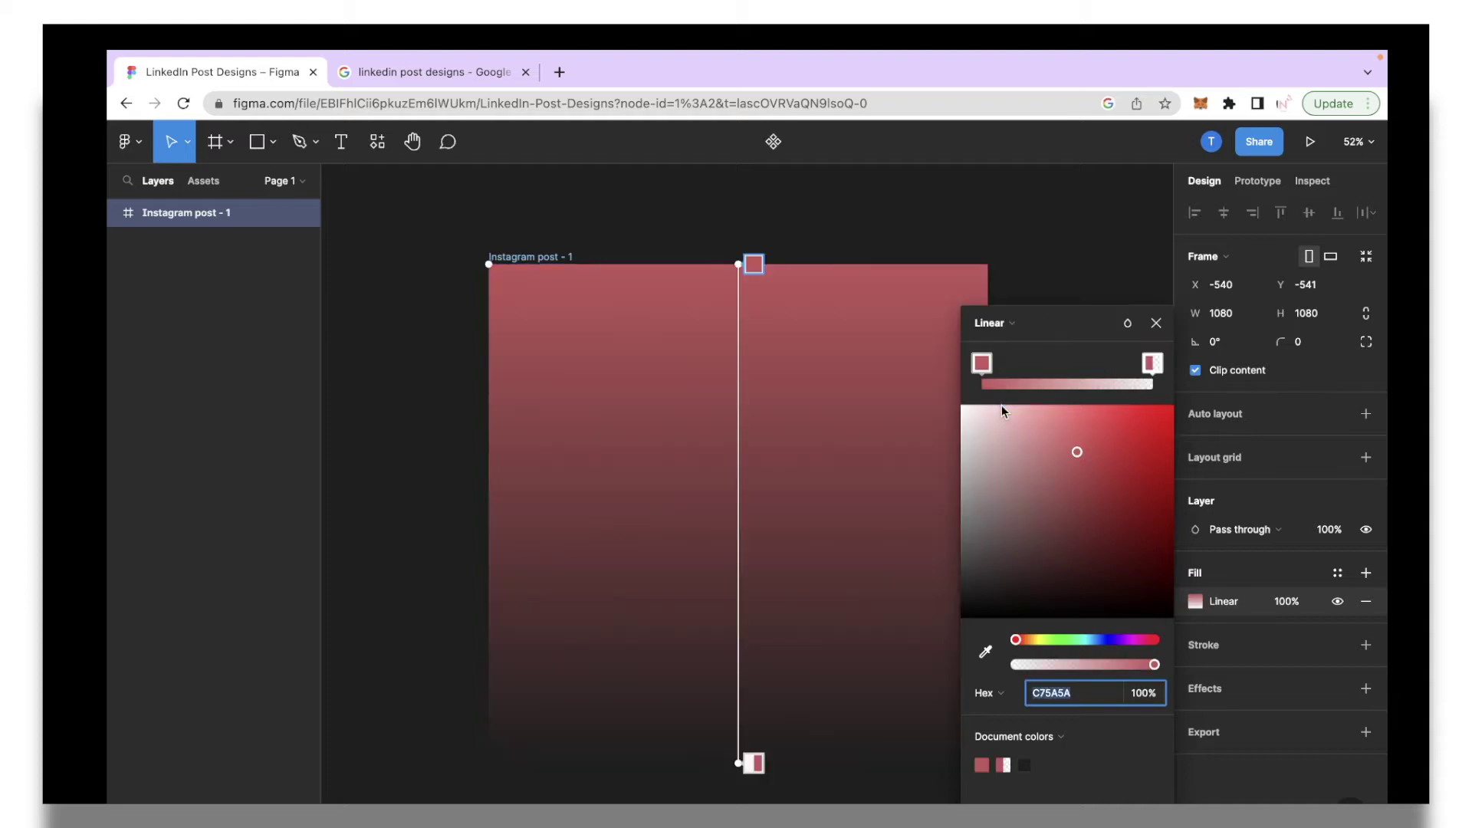
Step: Try radial, angular, diamond and image fills, then return to the linear #2521FE-to-near-black gradient
click(989, 322)
click(1005, 342)
click(1009, 325)
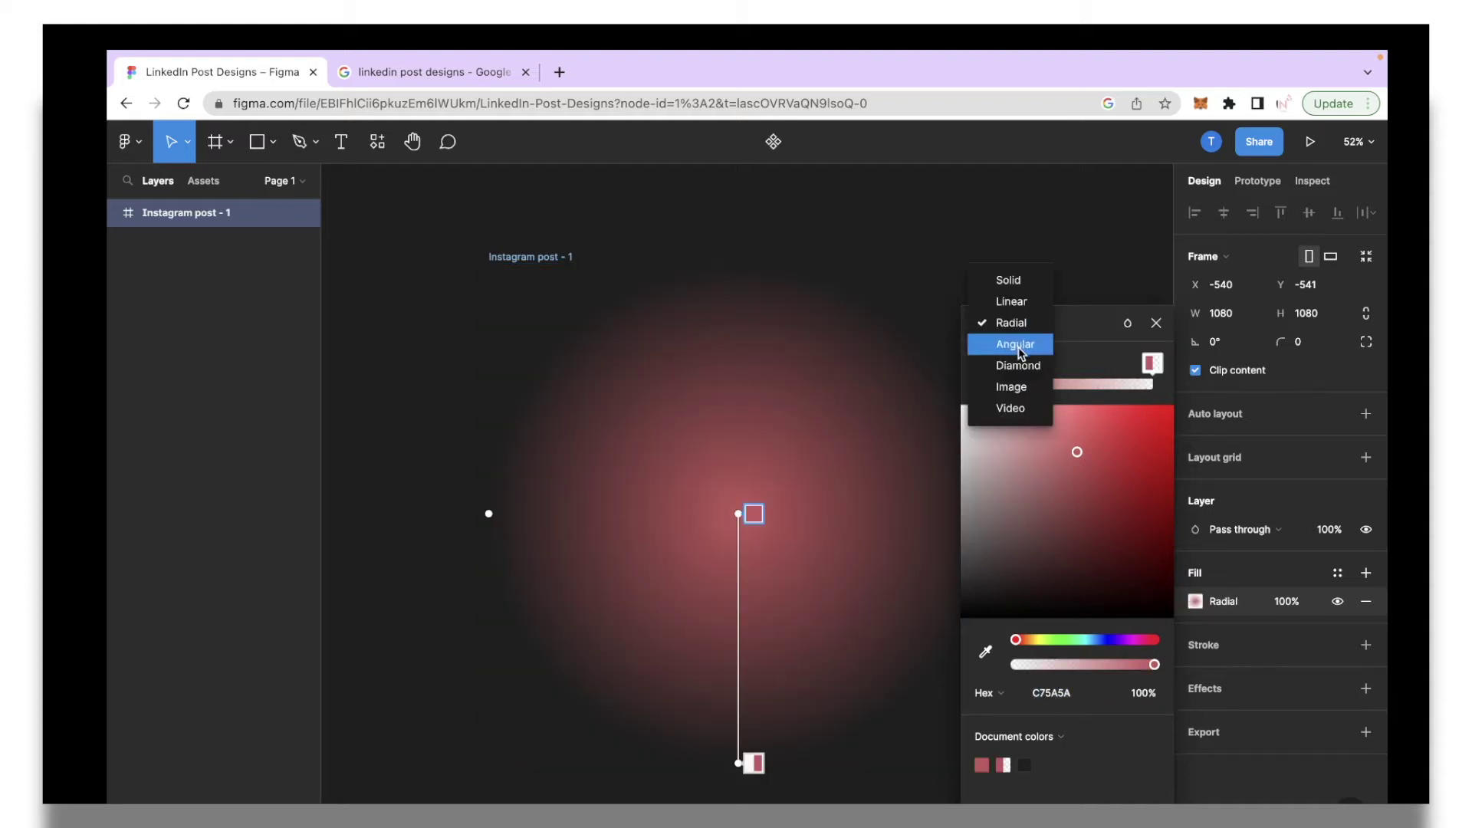
click(1008, 340)
click(1020, 325)
click(1020, 343)
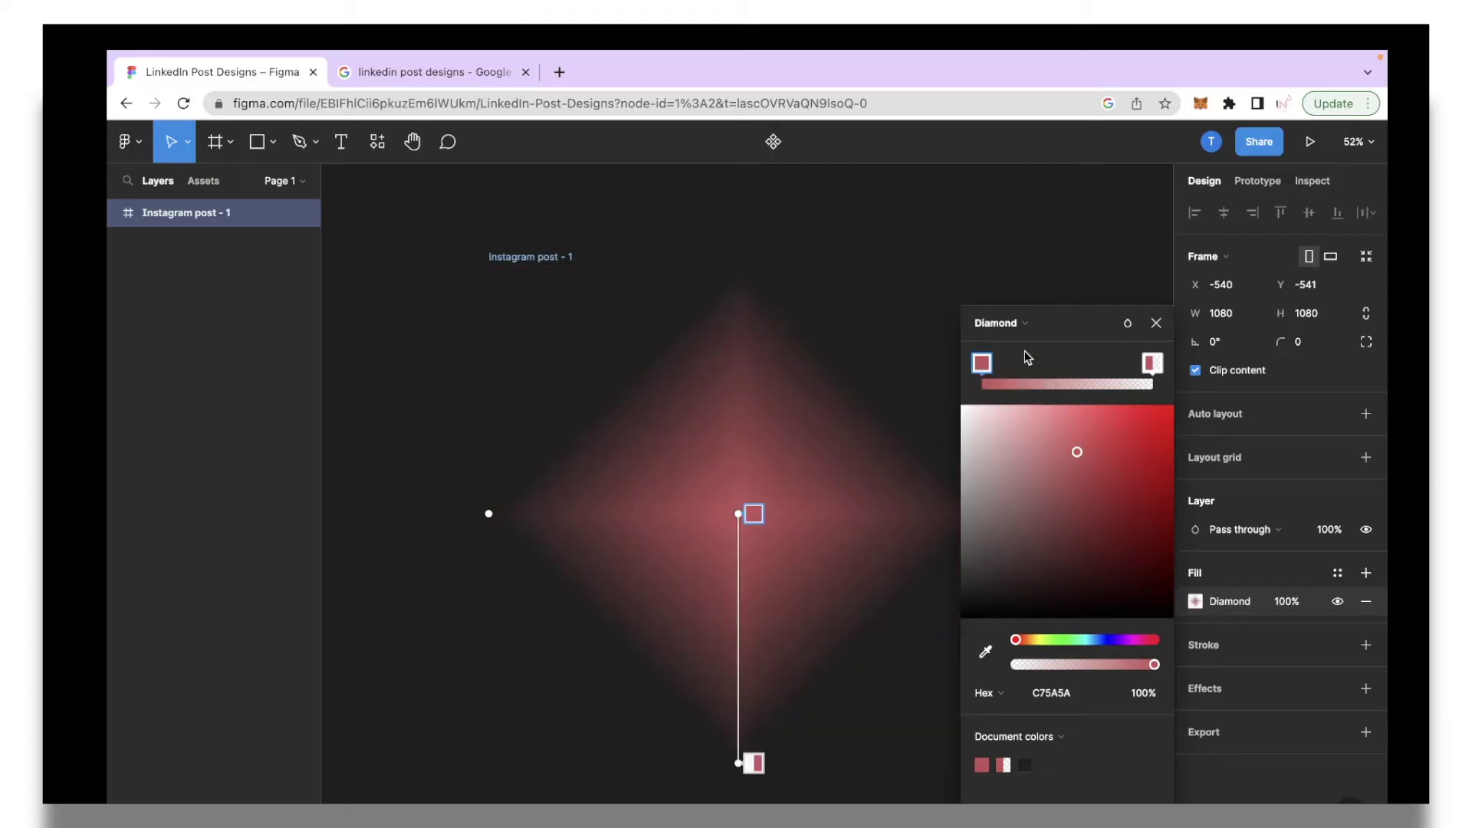
click(1020, 326)
click(1020, 346)
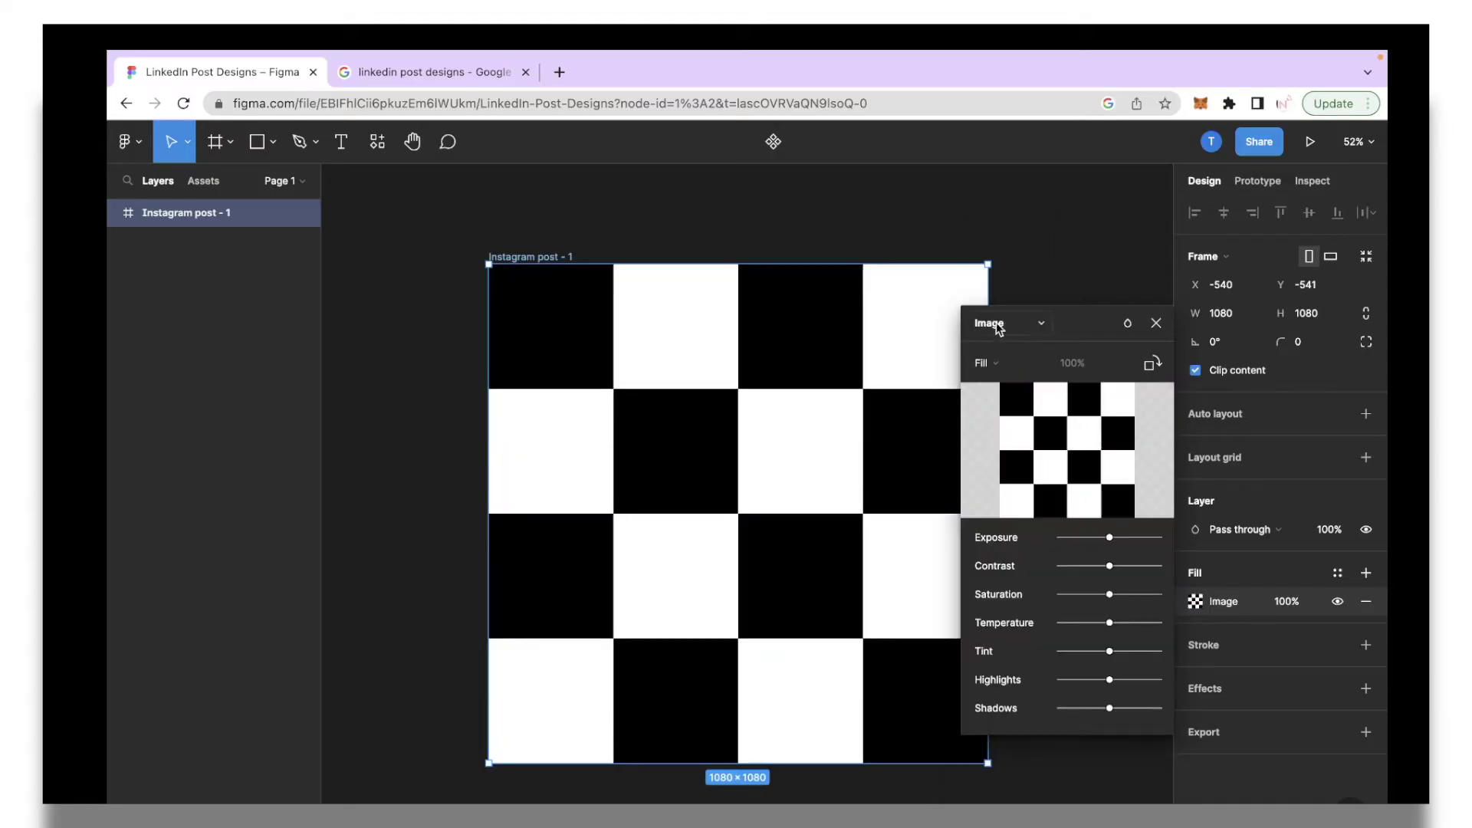
click(998, 325)
click(1019, 238)
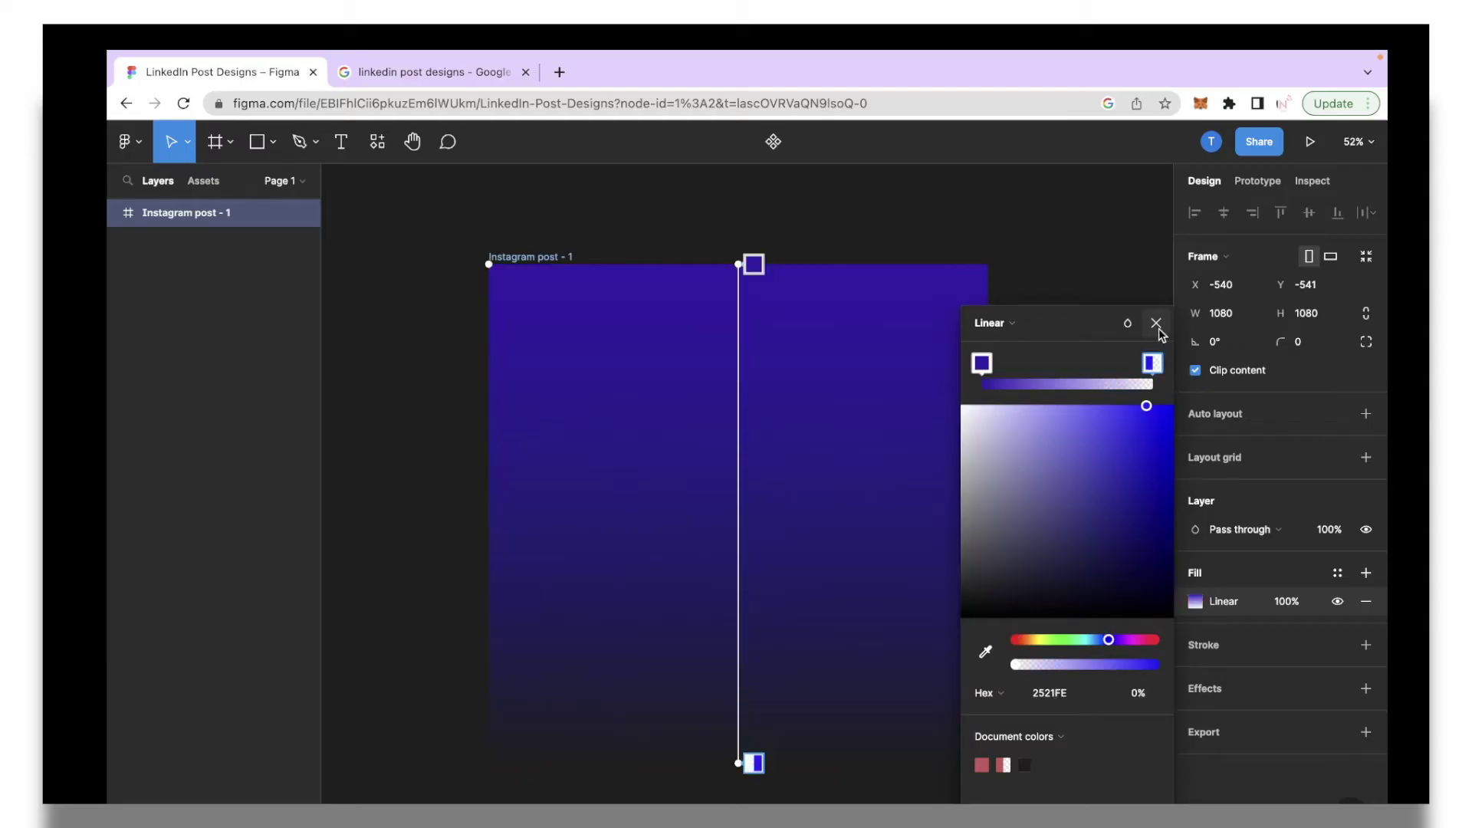
click(1157, 325)
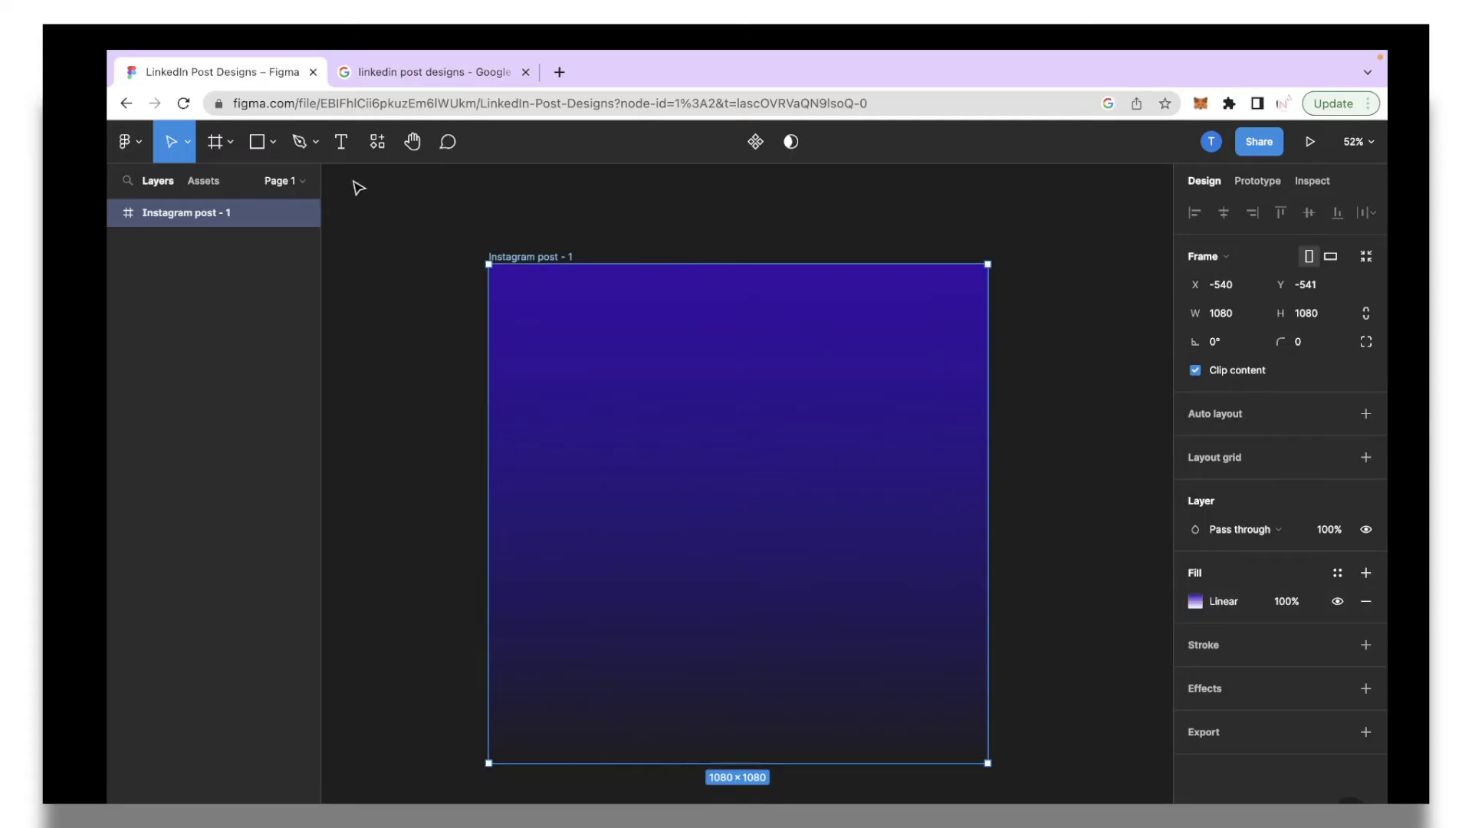
Step: Add a text box near the post's top-left reading DESIGN, INNOVATE, THINK on three lines
click(342, 143)
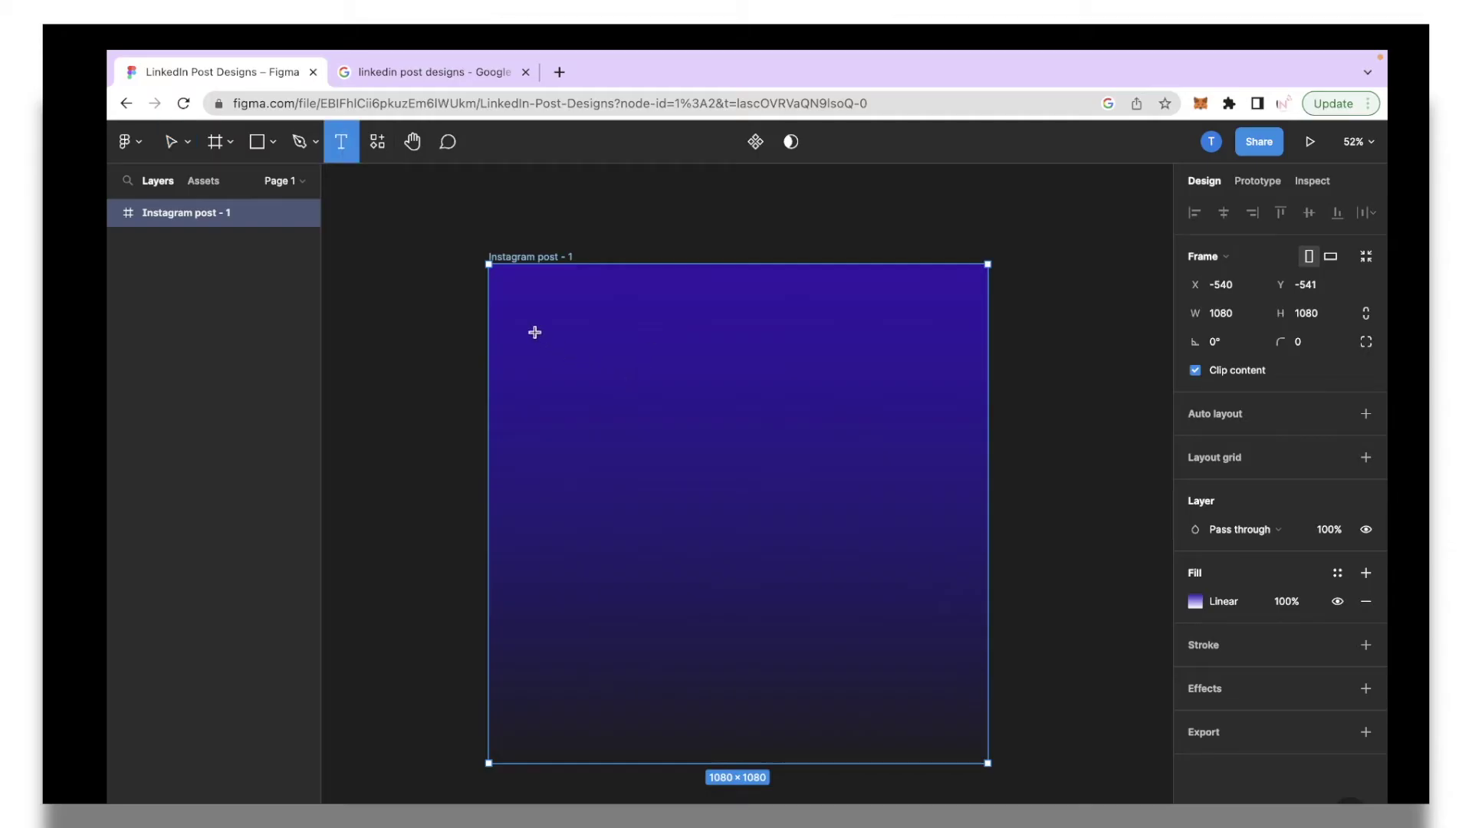
drag(524, 320, 823, 507)
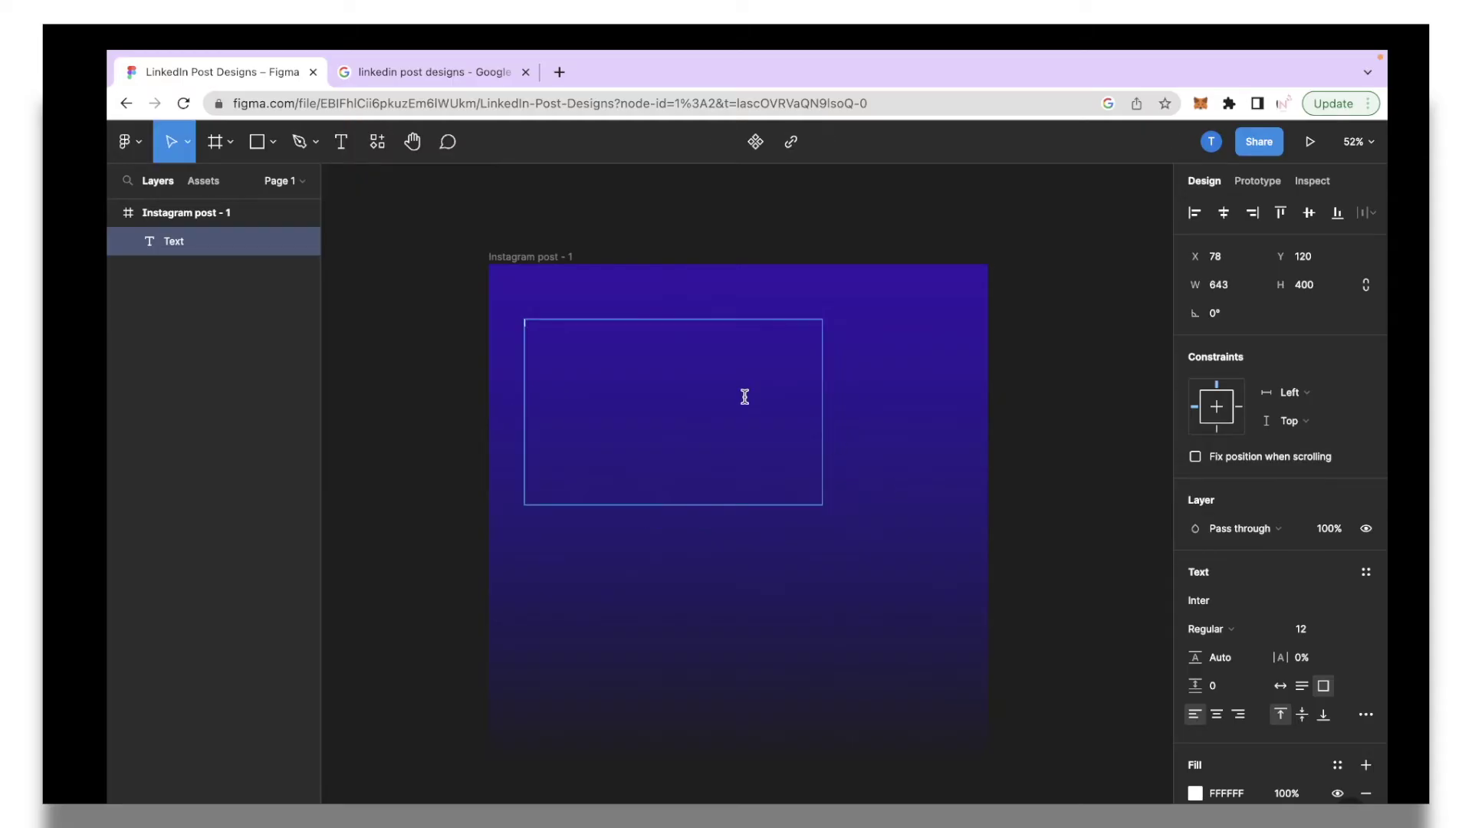
text(DESIGN)
key(Return)
text(INNOVATE)
key(Return)
text(THINK)
scroll(664, 352, up, 5)
scroll(674, 345, up, 2)
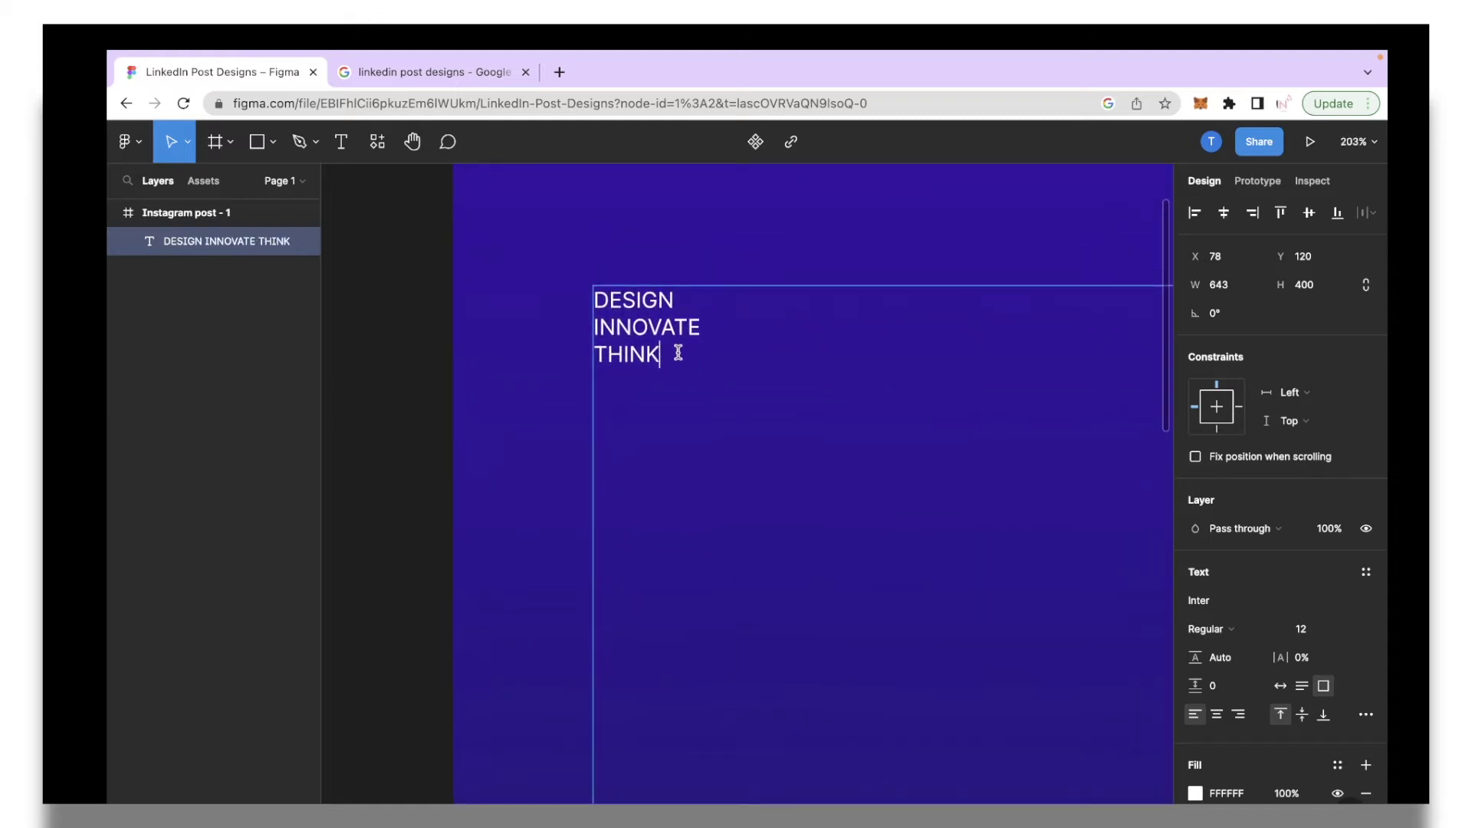
scroll(675, 352, right, 3)
scroll(677, 352, down, 10)
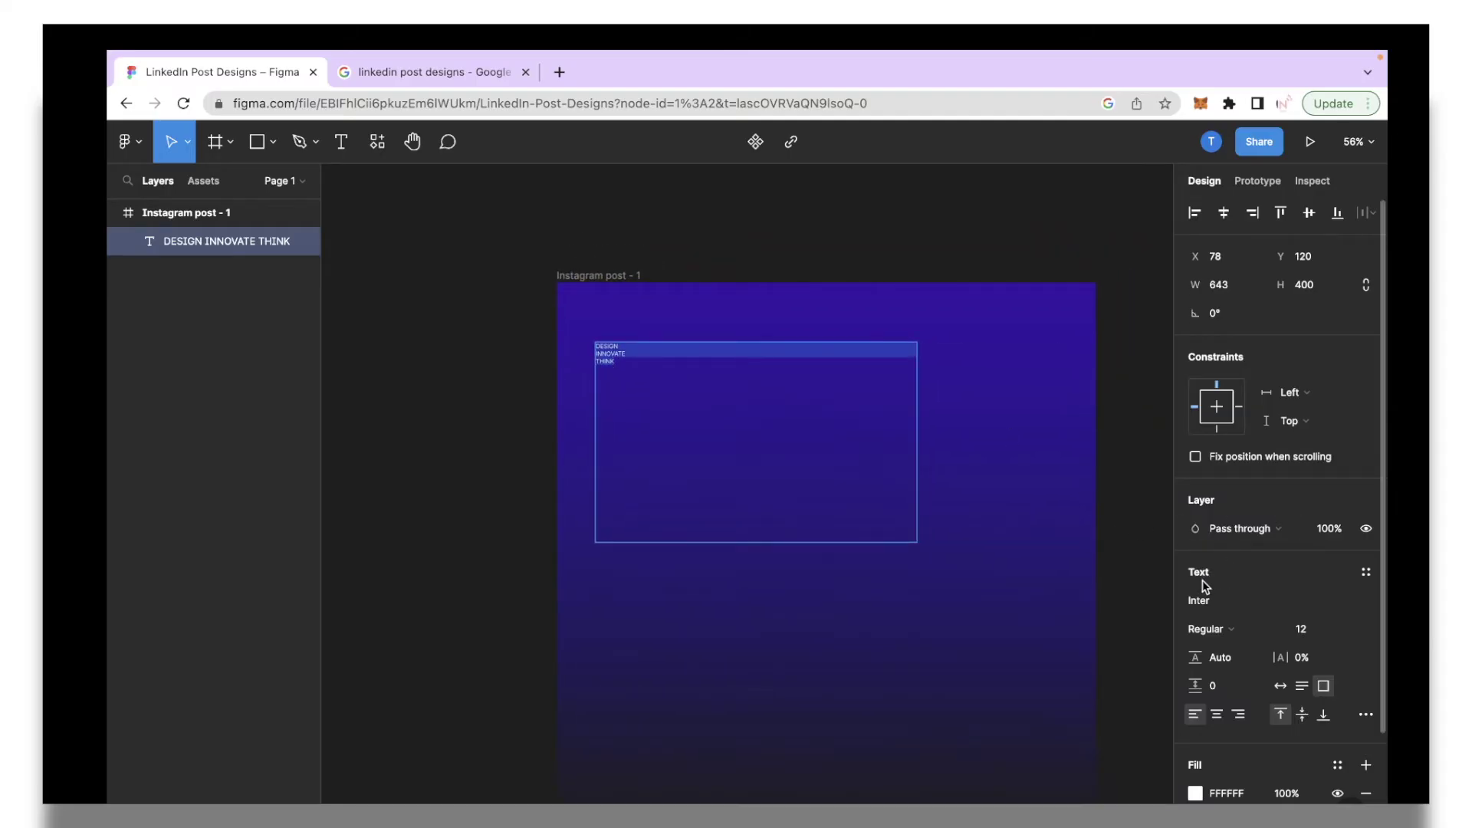
click(1372, 605)
Step: Set the headline to Poppins ExtraBold at size 96
scroll(1298, 460, down, 10)
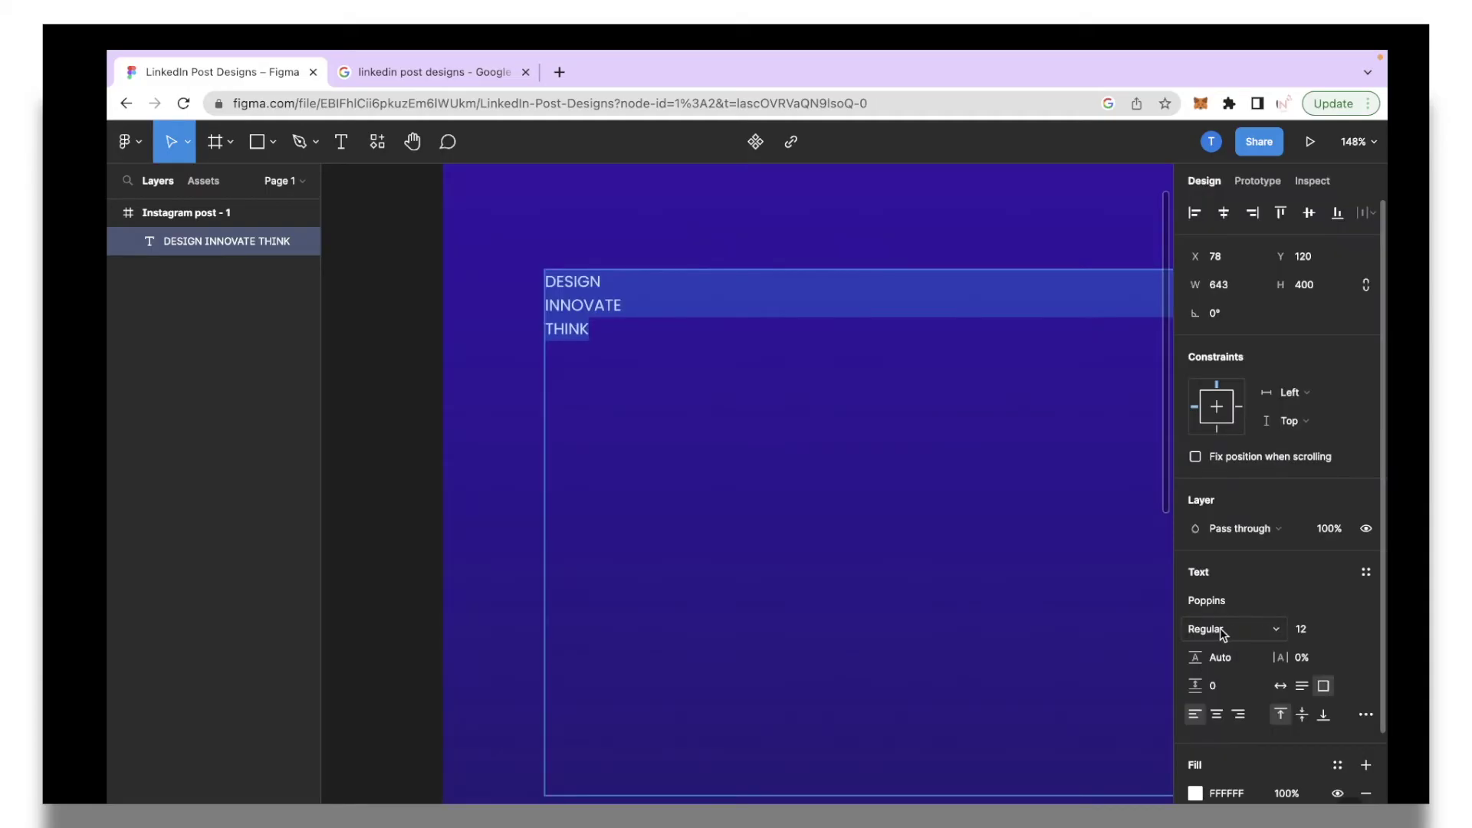
click(1278, 631)
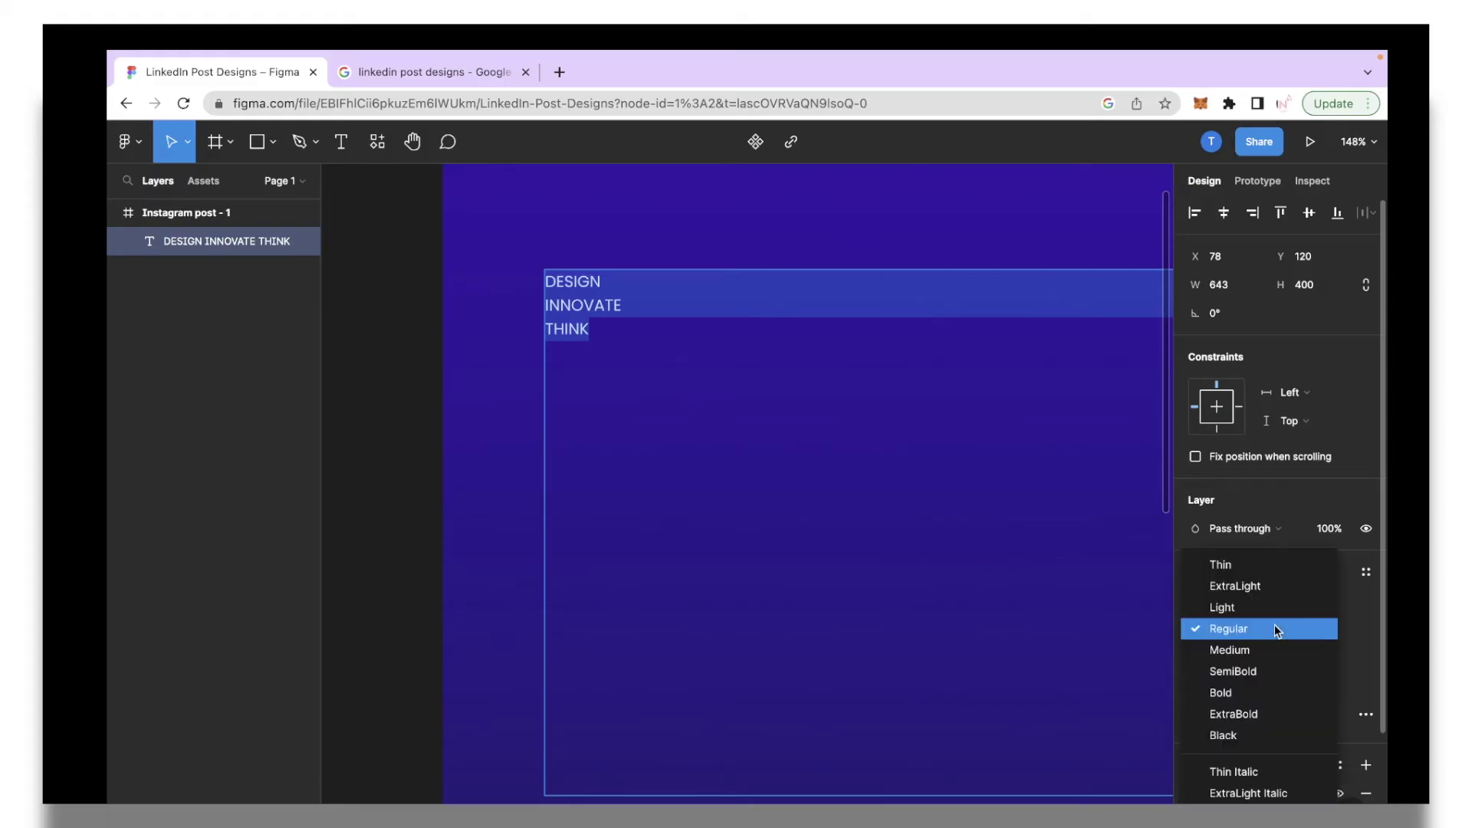
click(1259, 717)
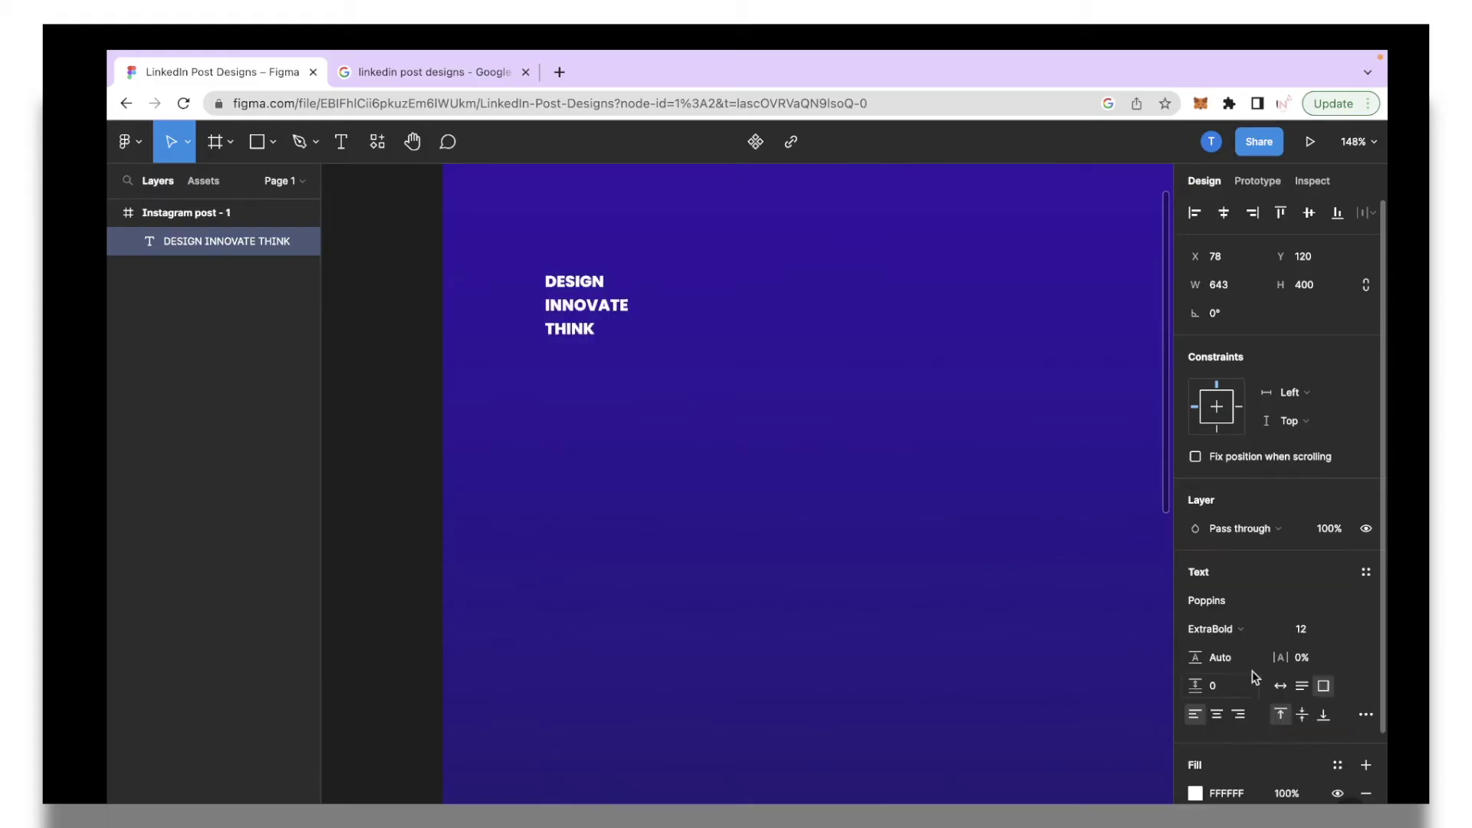
click(1323, 637)
click(1351, 632)
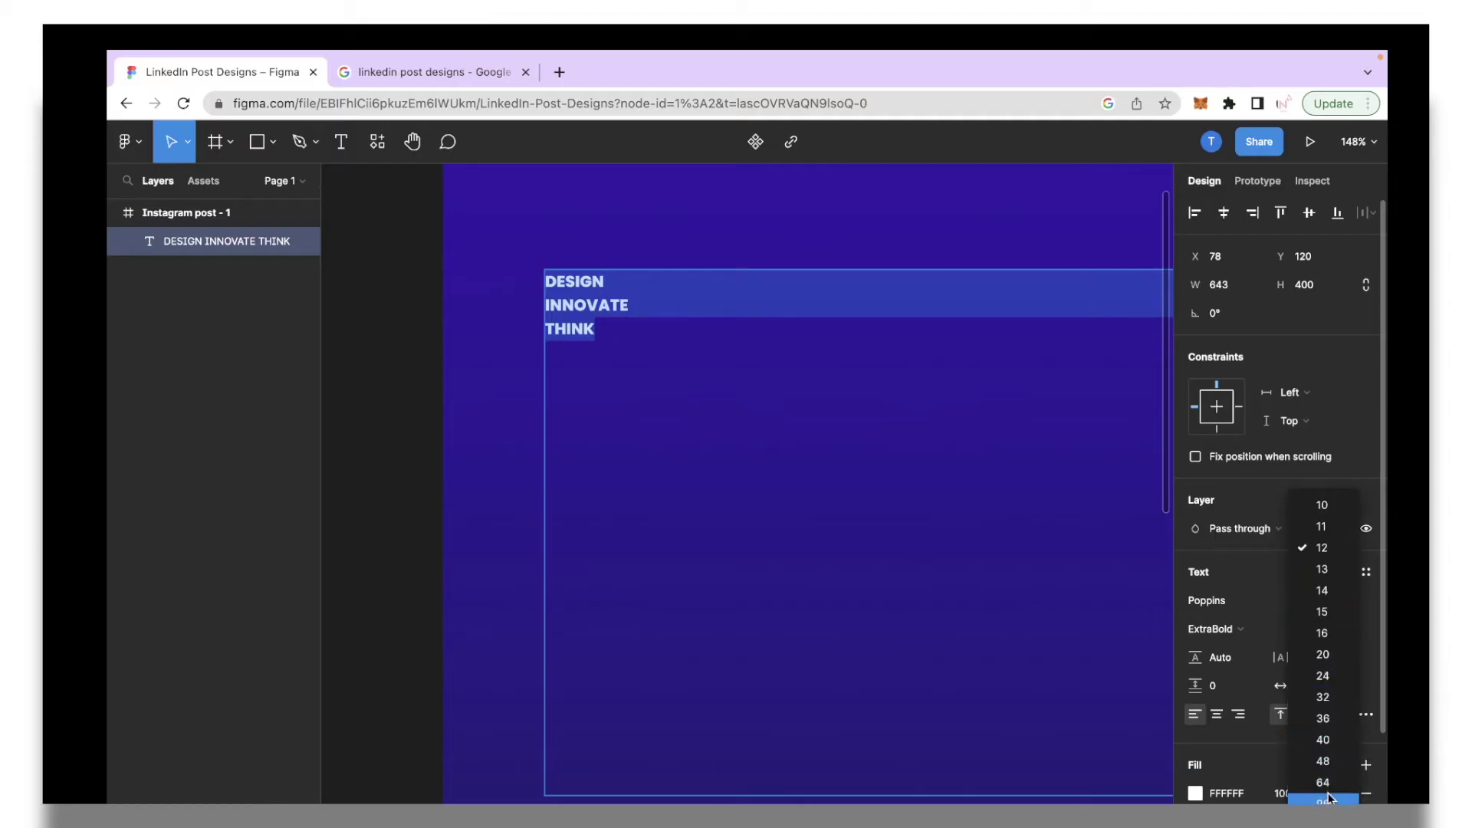
click(1322, 782)
Step: Try centre and right alignment, then leave the headline left-aligned
scroll(818, 536, down, 3)
scroll(819, 534, down, 3)
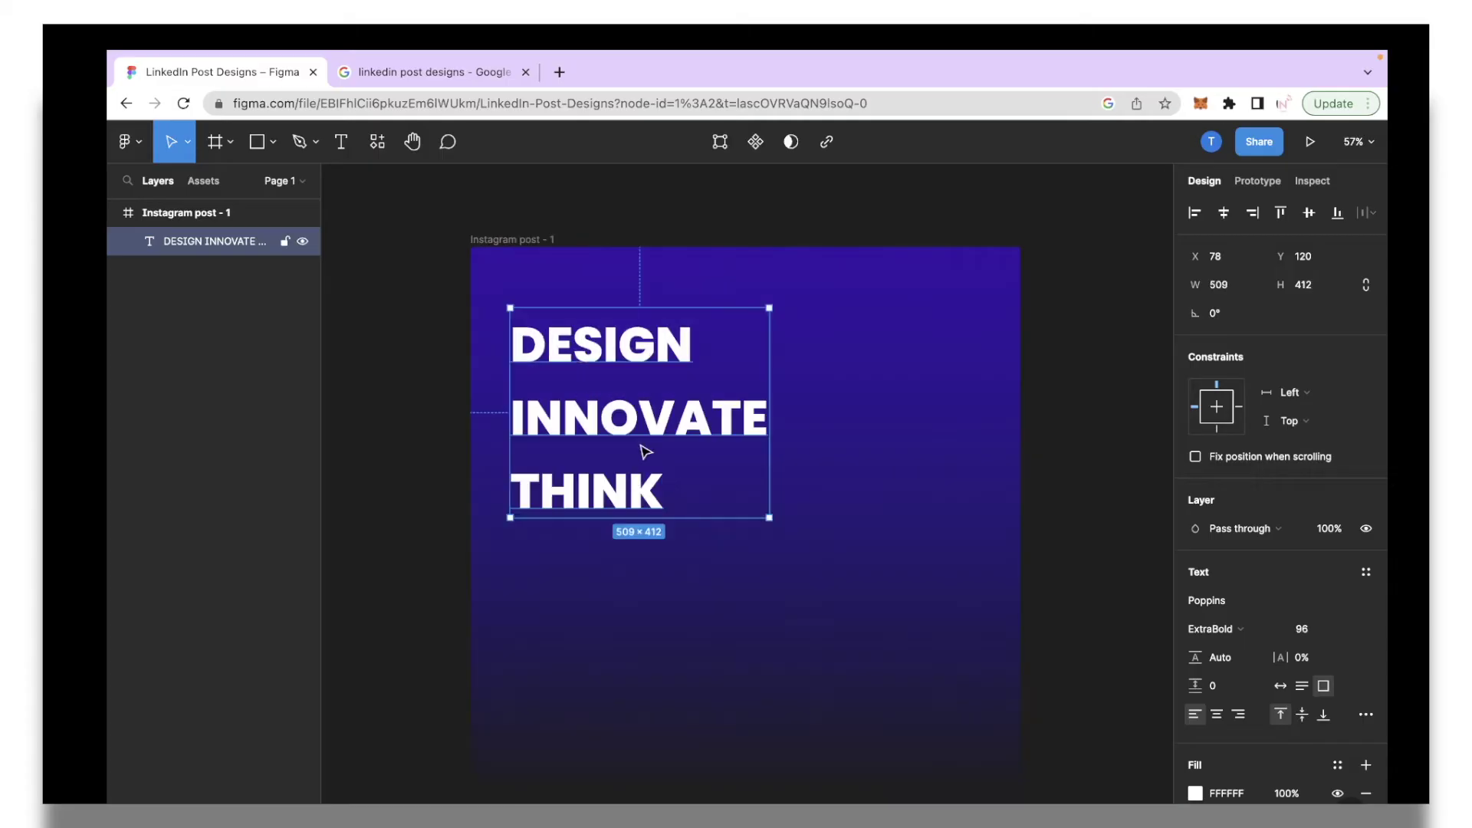
click(1217, 714)
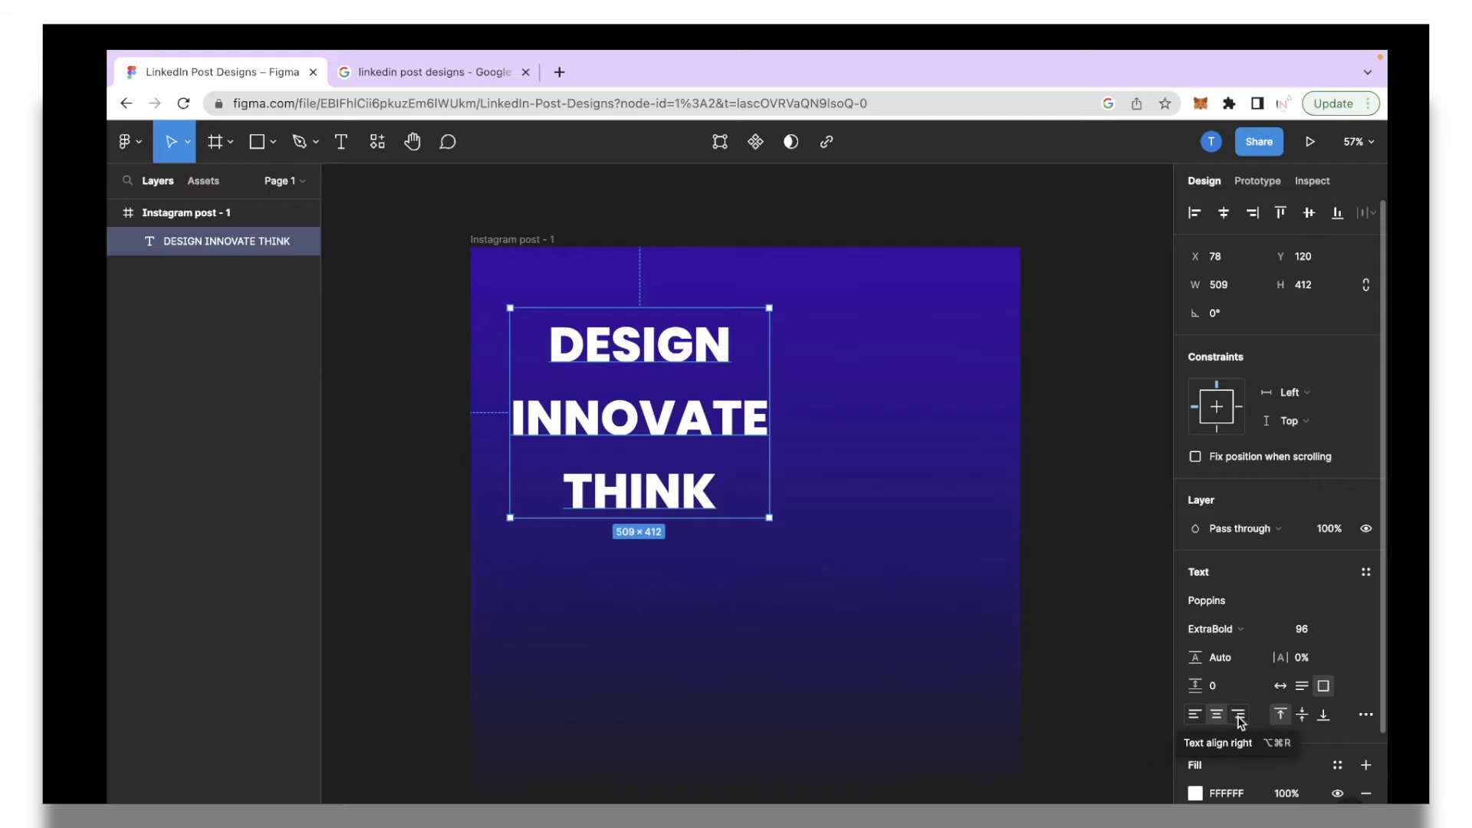
click(1239, 715)
click(1196, 716)
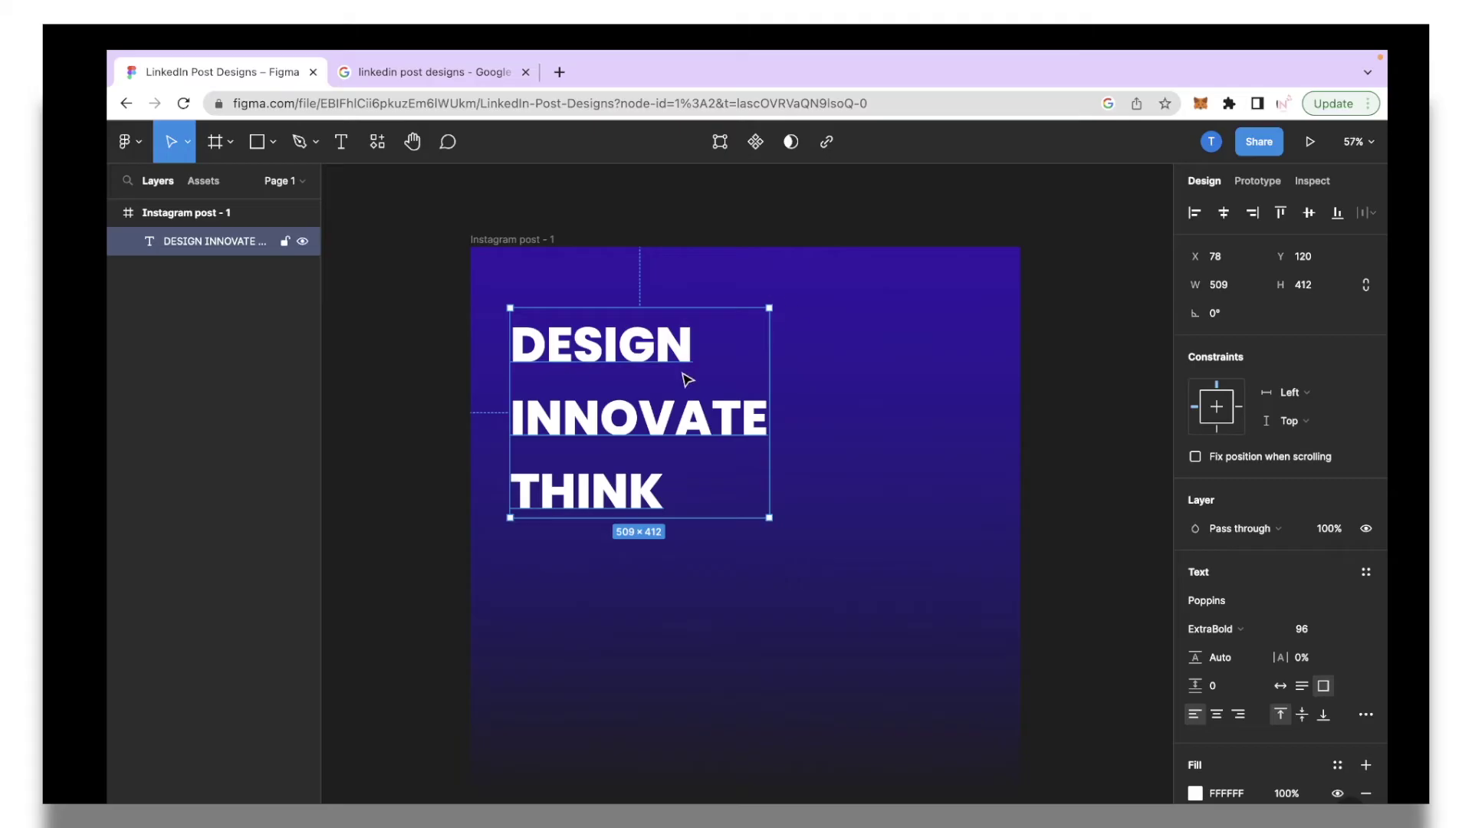
click(674, 485)
click(618, 407)
click(680, 486)
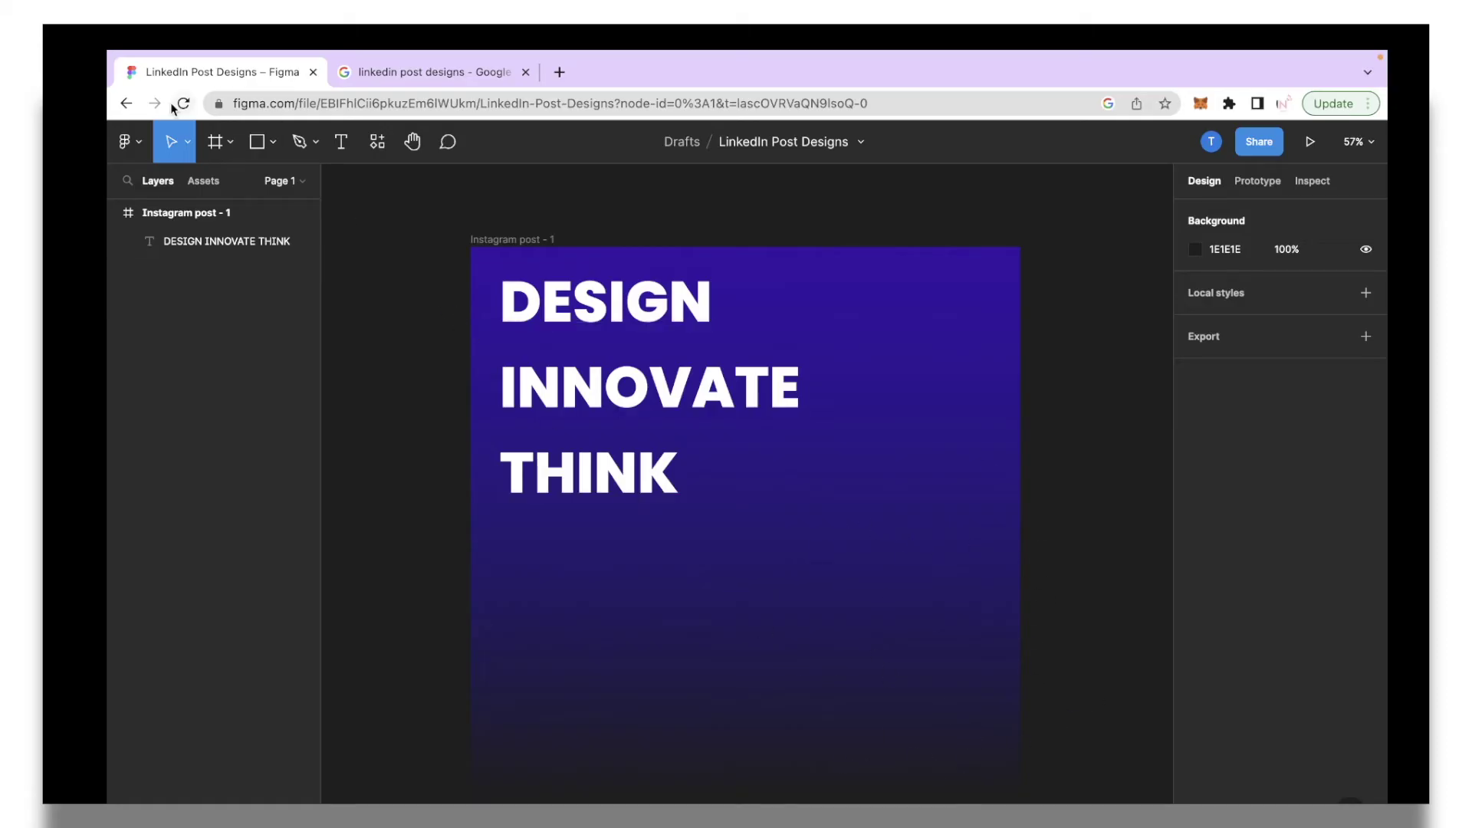
Step: Search the community plugins for 'icons' and run Mono Icons by Iconduck
click(144, 153)
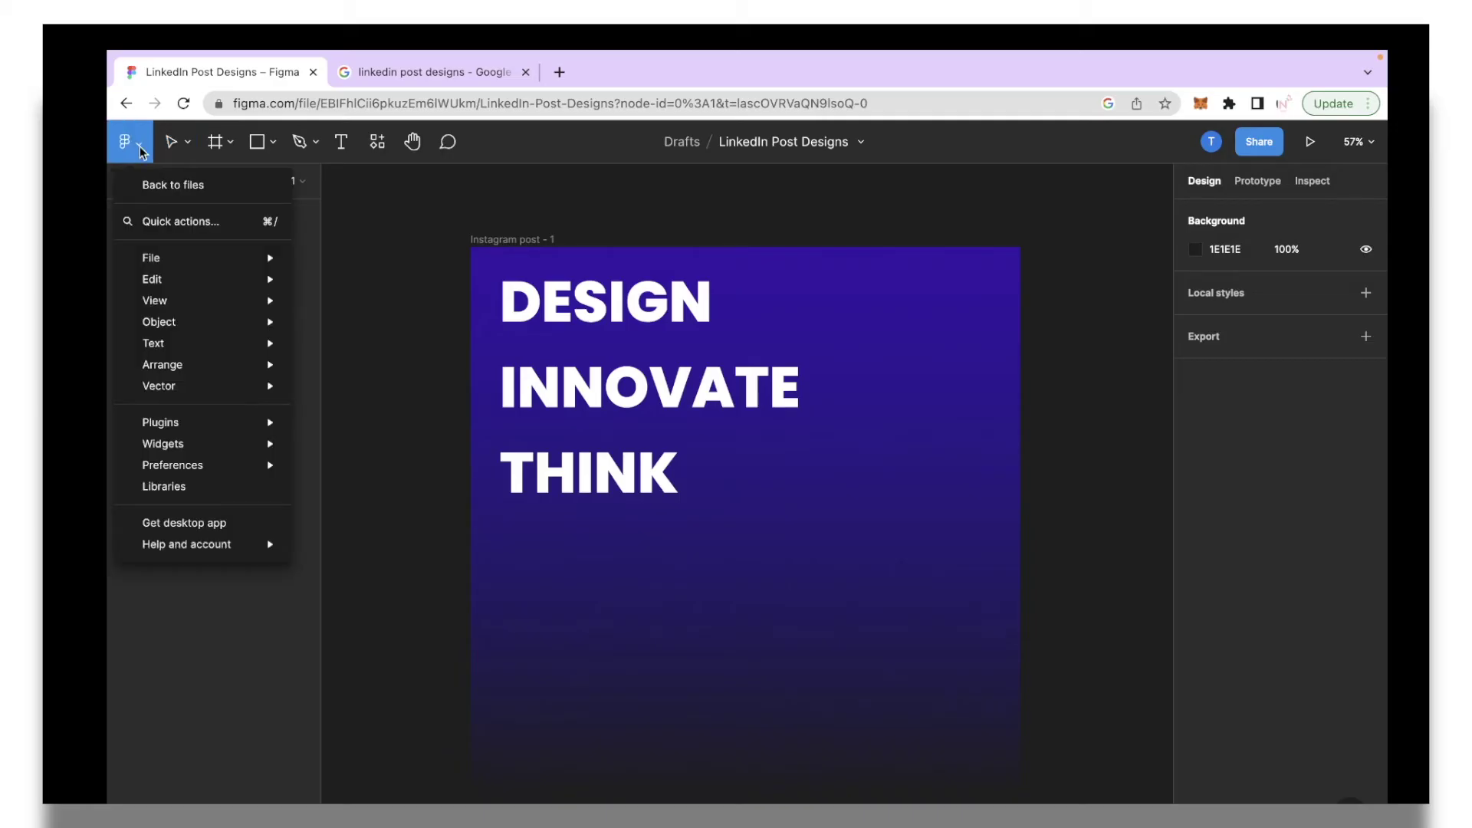
mouse_move(159, 431)
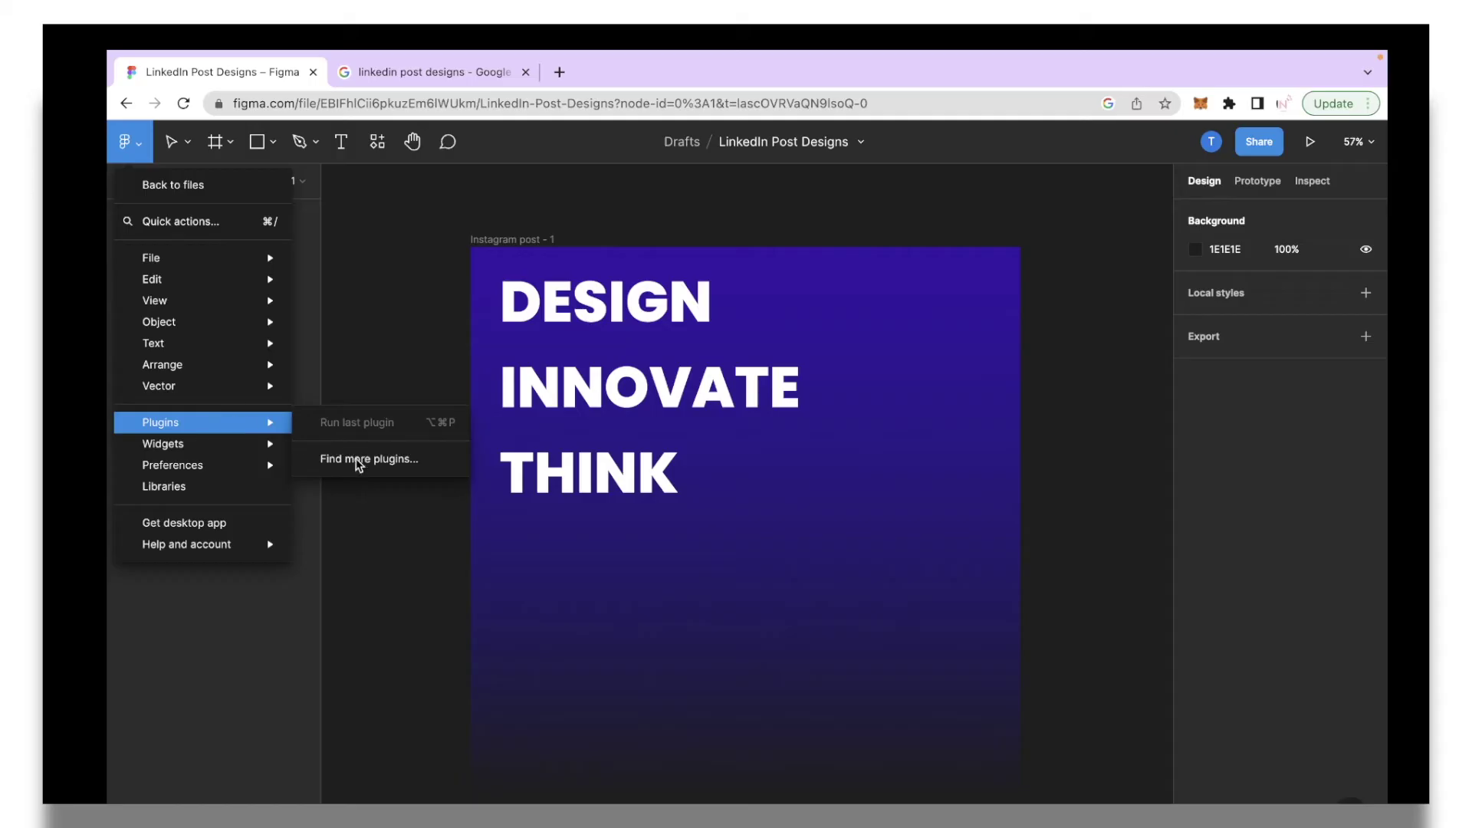
click(360, 460)
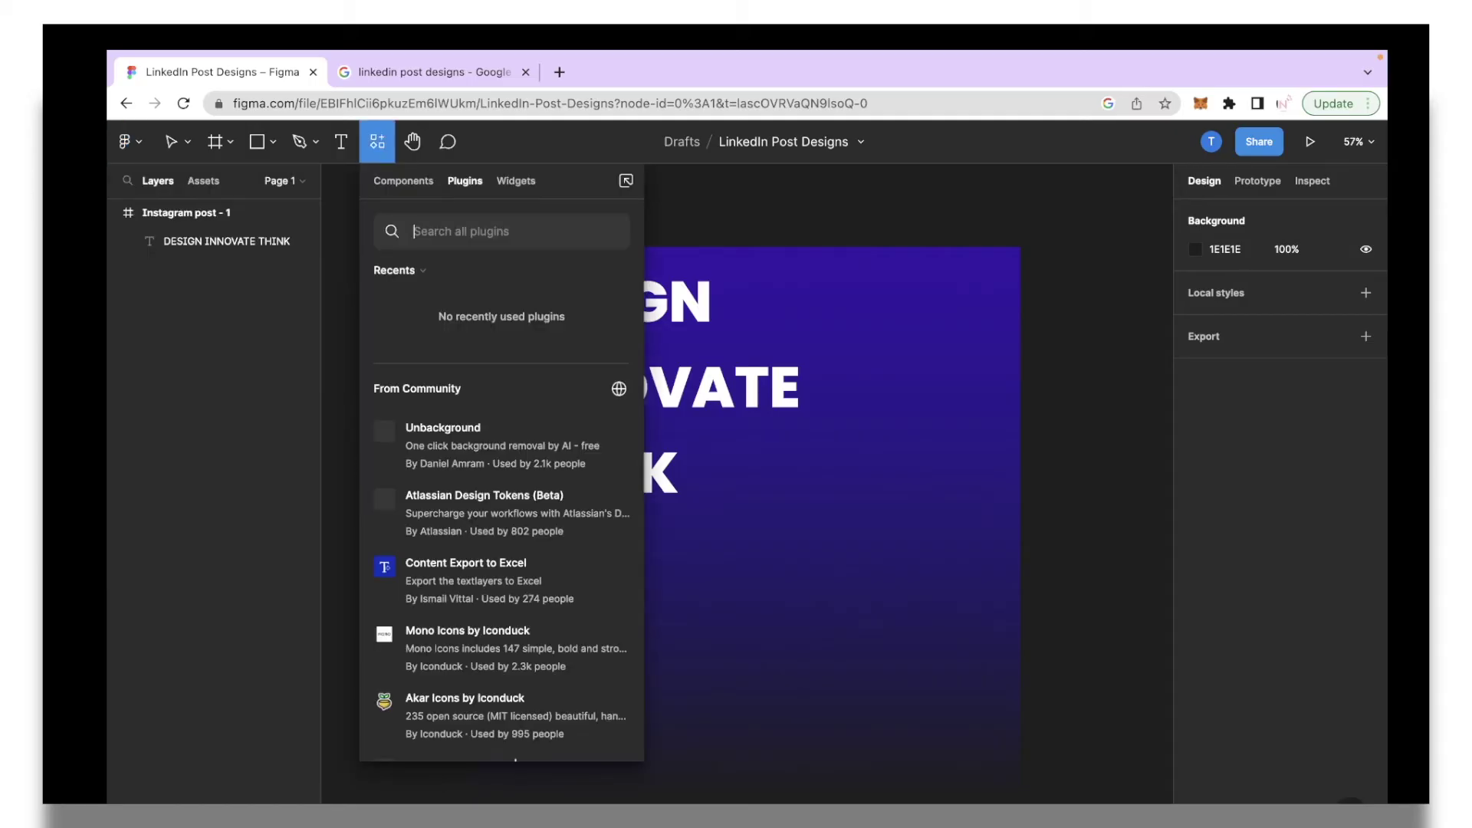
text(icon)
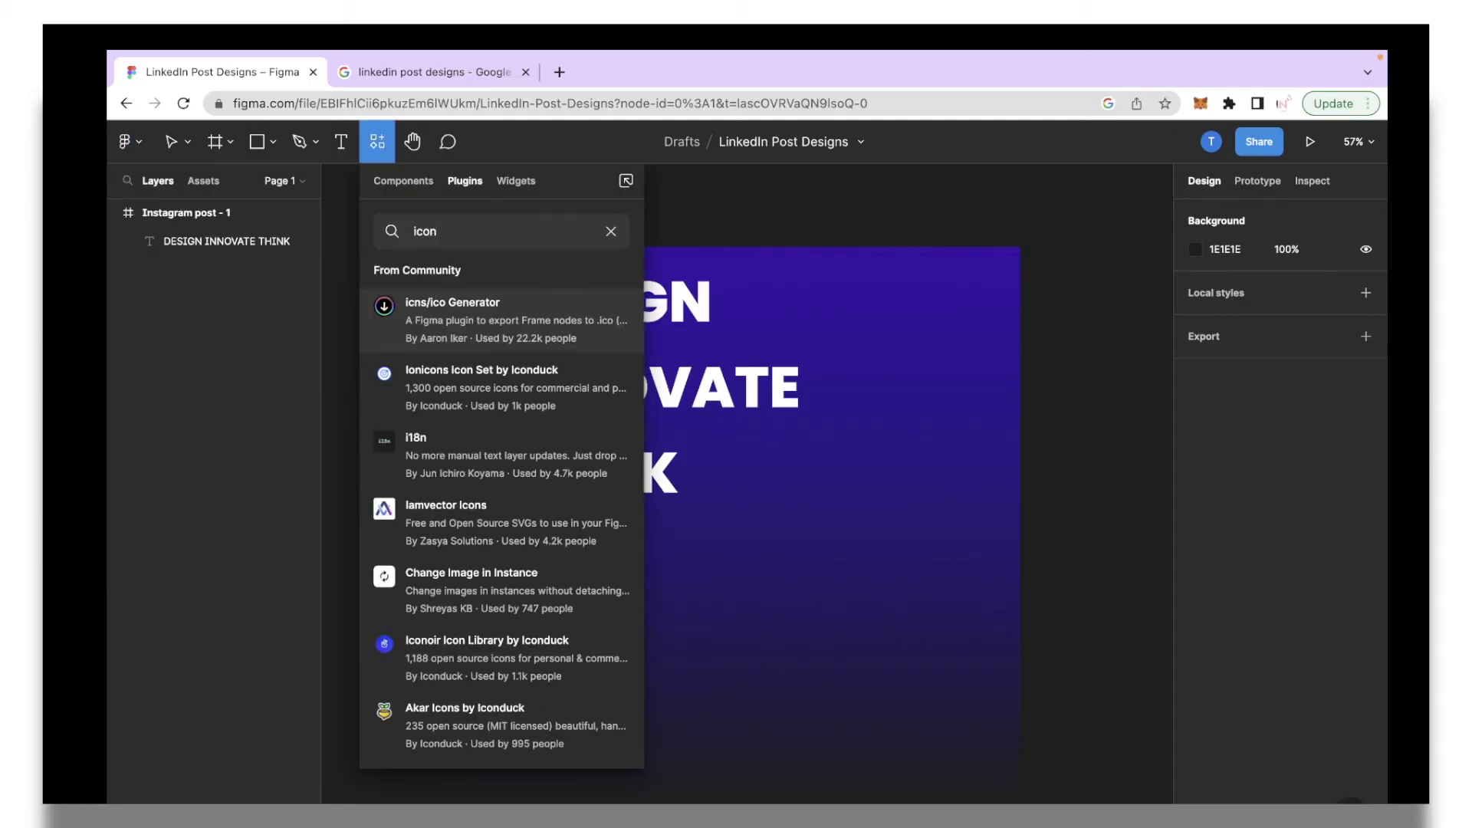
text(s)
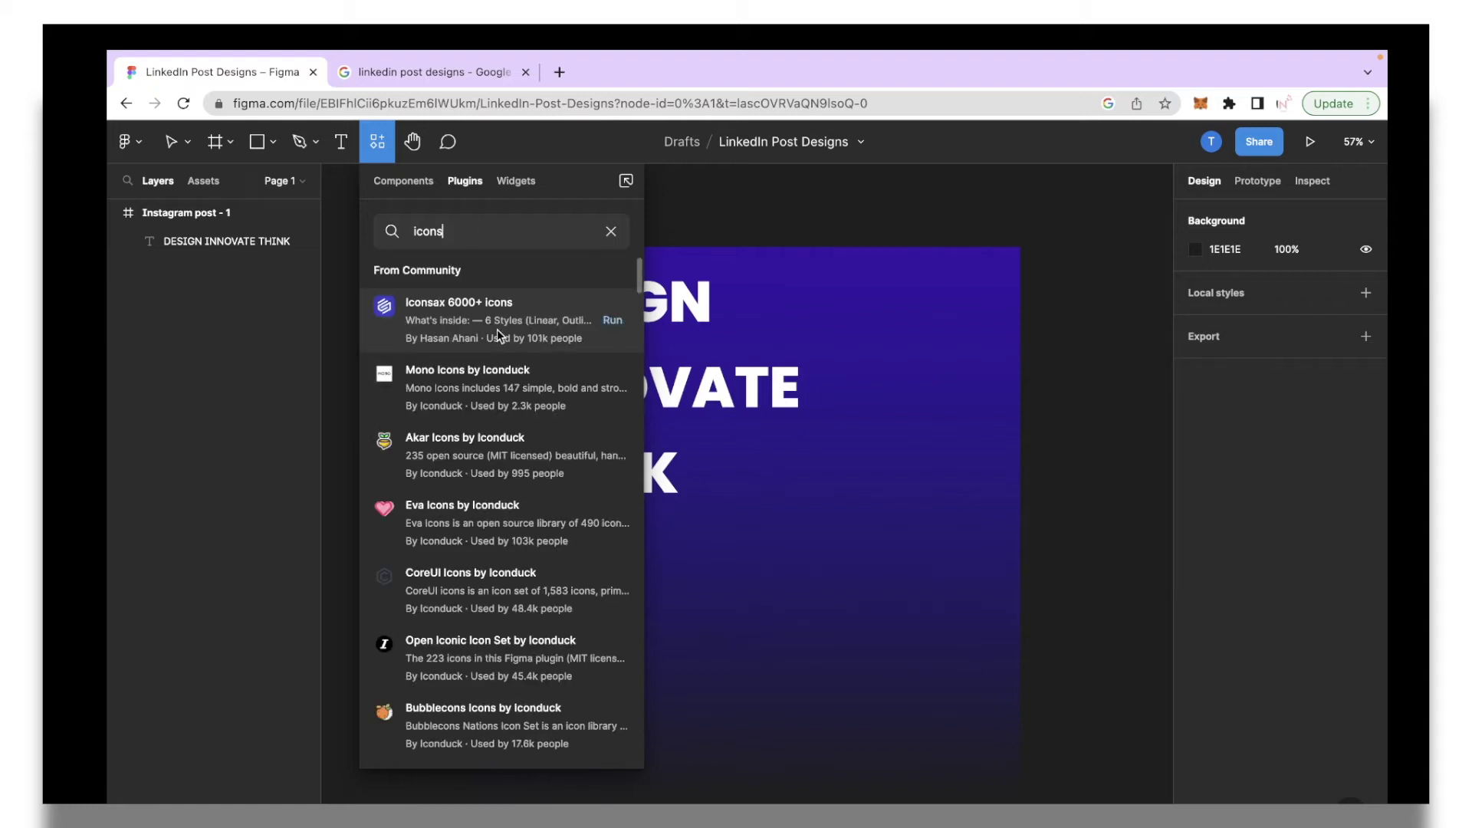
scroll(480, 418, down, 2)
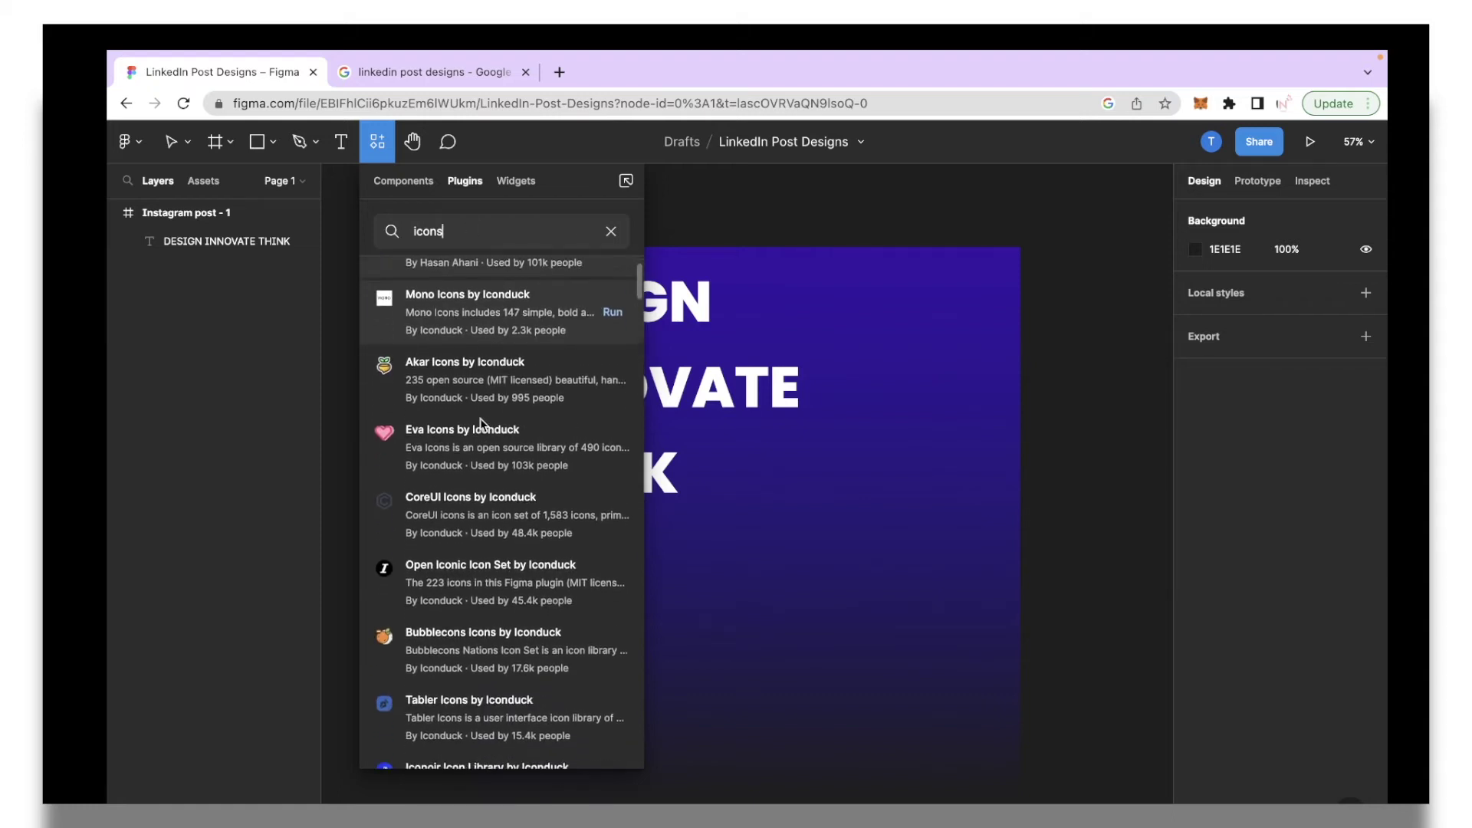
scroll(480, 418, down, 6)
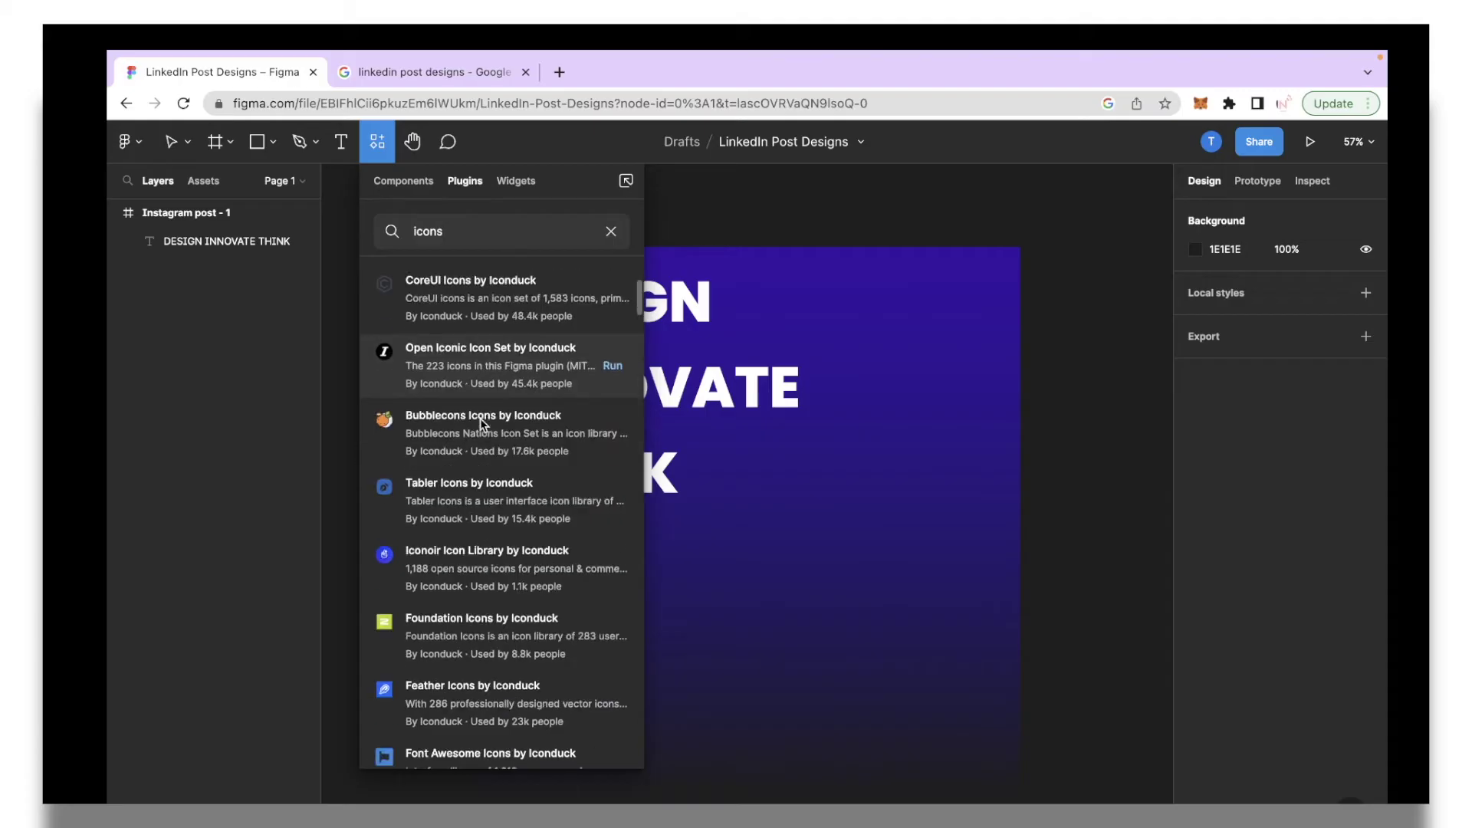
scroll(480, 417, down, 9)
scroll(480, 417, up, 17)
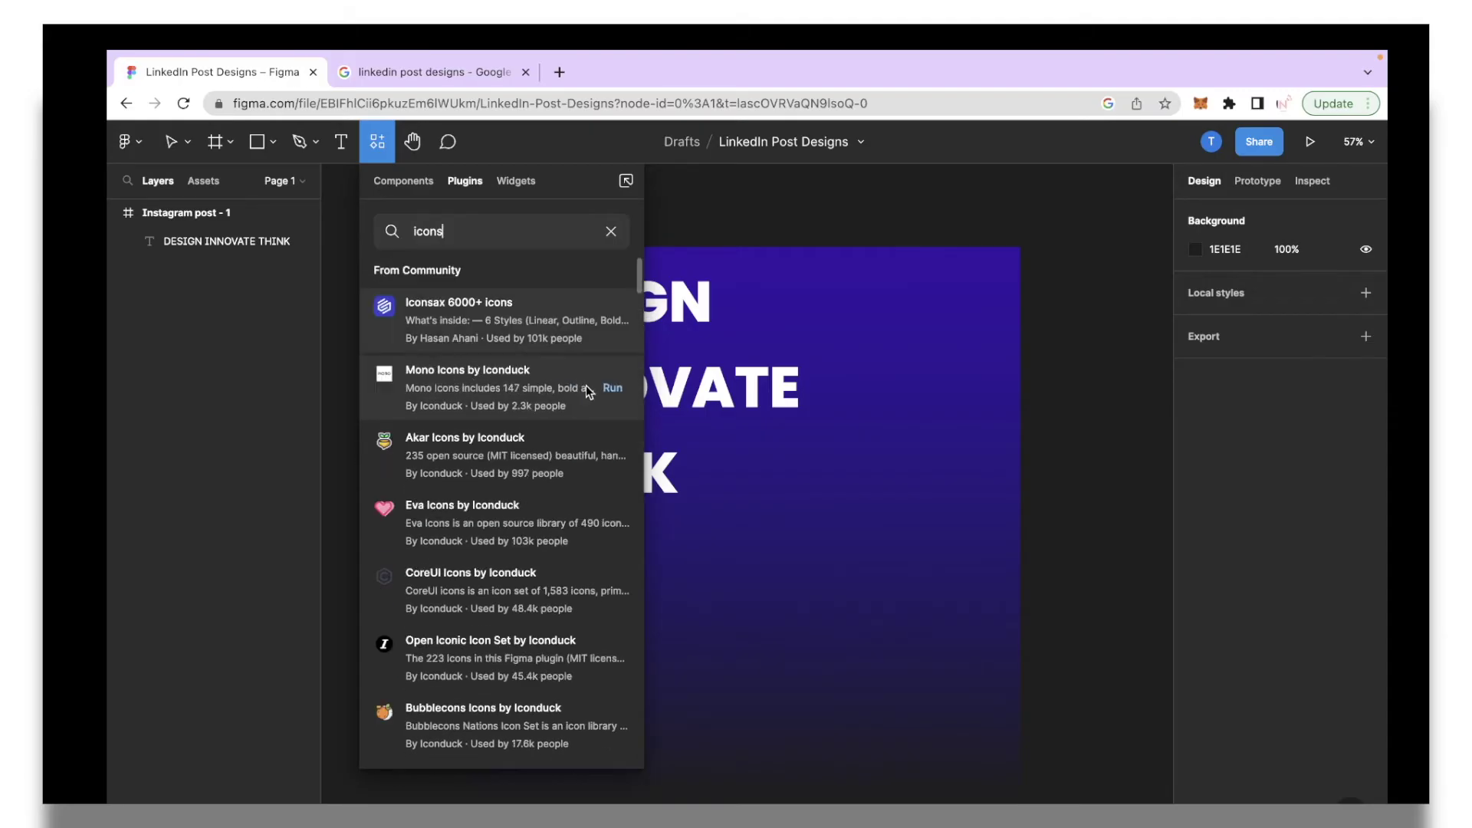
click(612, 388)
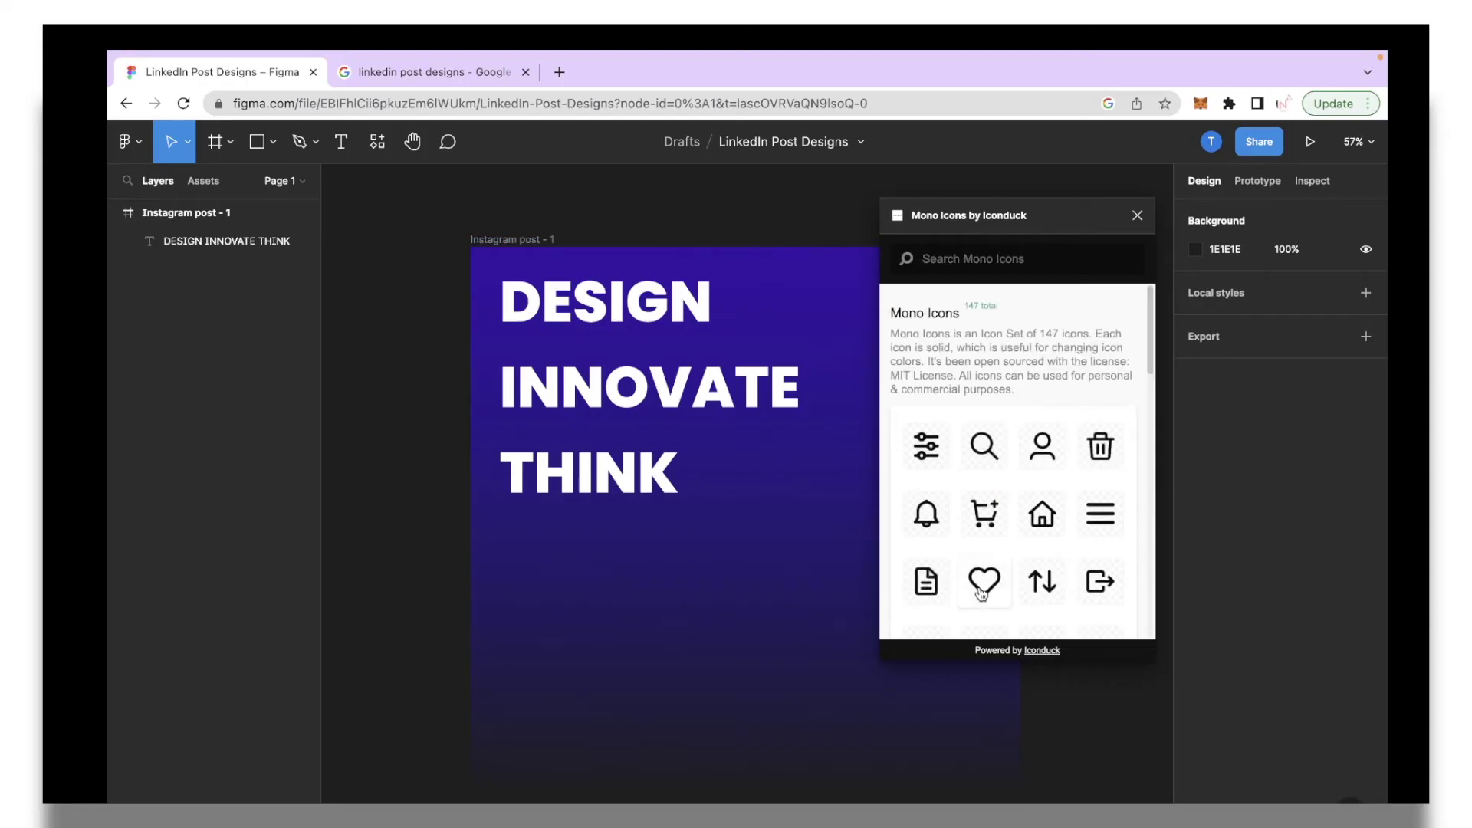
Step: Drag a black megaphone icon from Mono Icons onto the post below the headline
scroll(982, 595, down, 8)
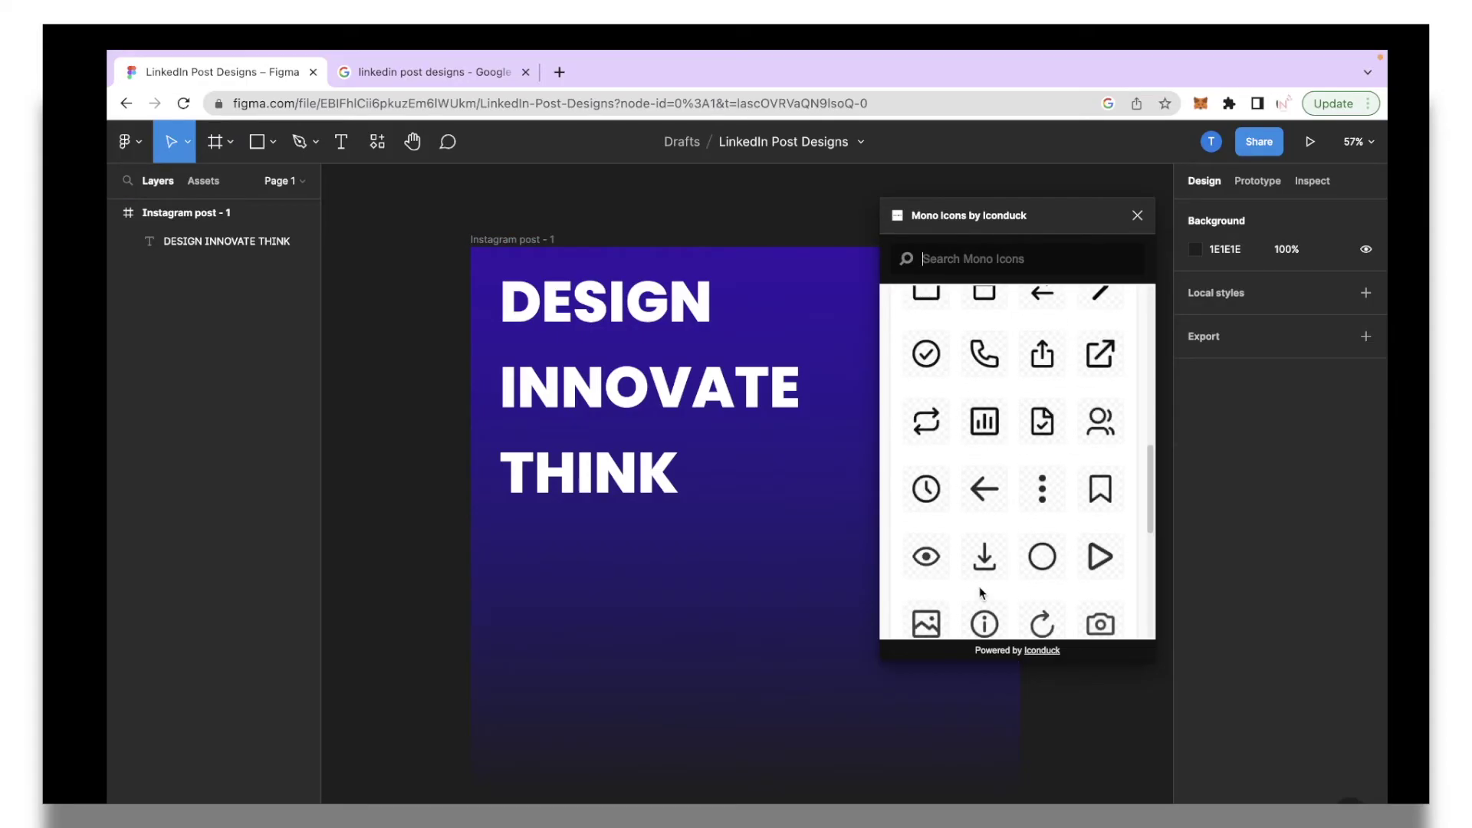
scroll(981, 594, down, 5)
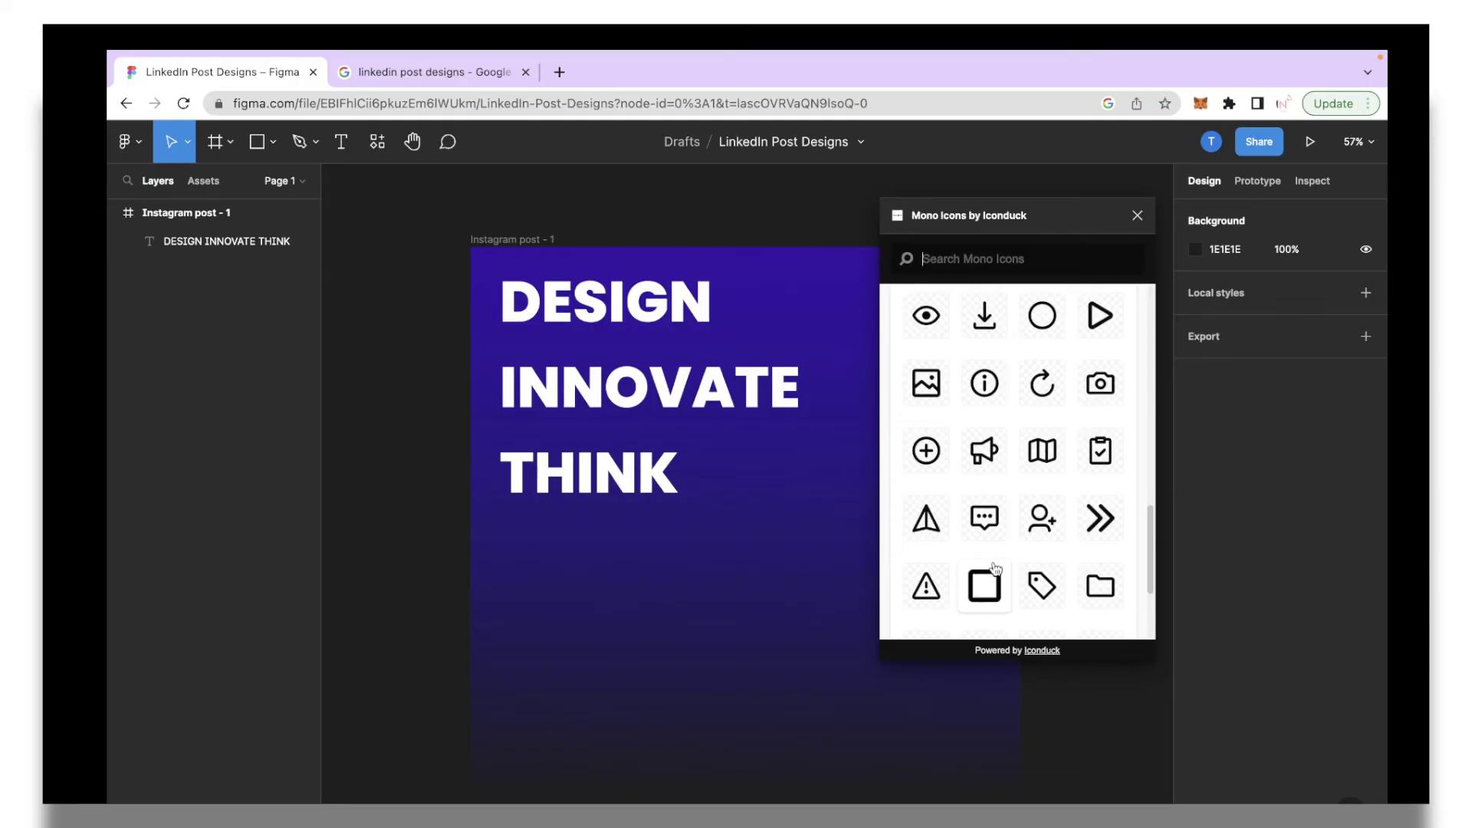
drag(987, 457, 780, 493)
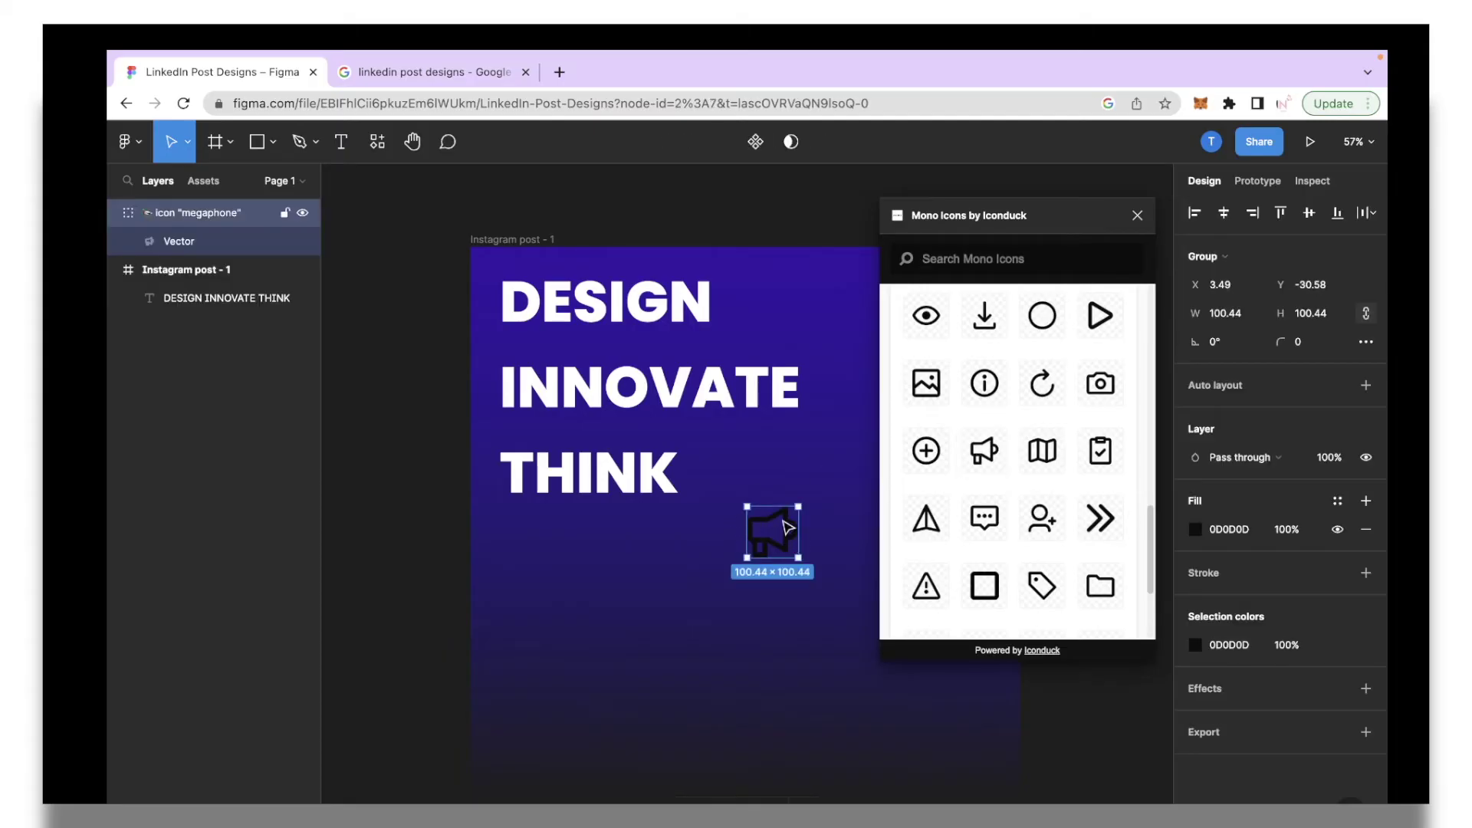
click(1138, 215)
Step: Enlarge the megaphone and give it a near-white FFF9F9 fill at 20% opacity
drag(798, 559, 990, 704)
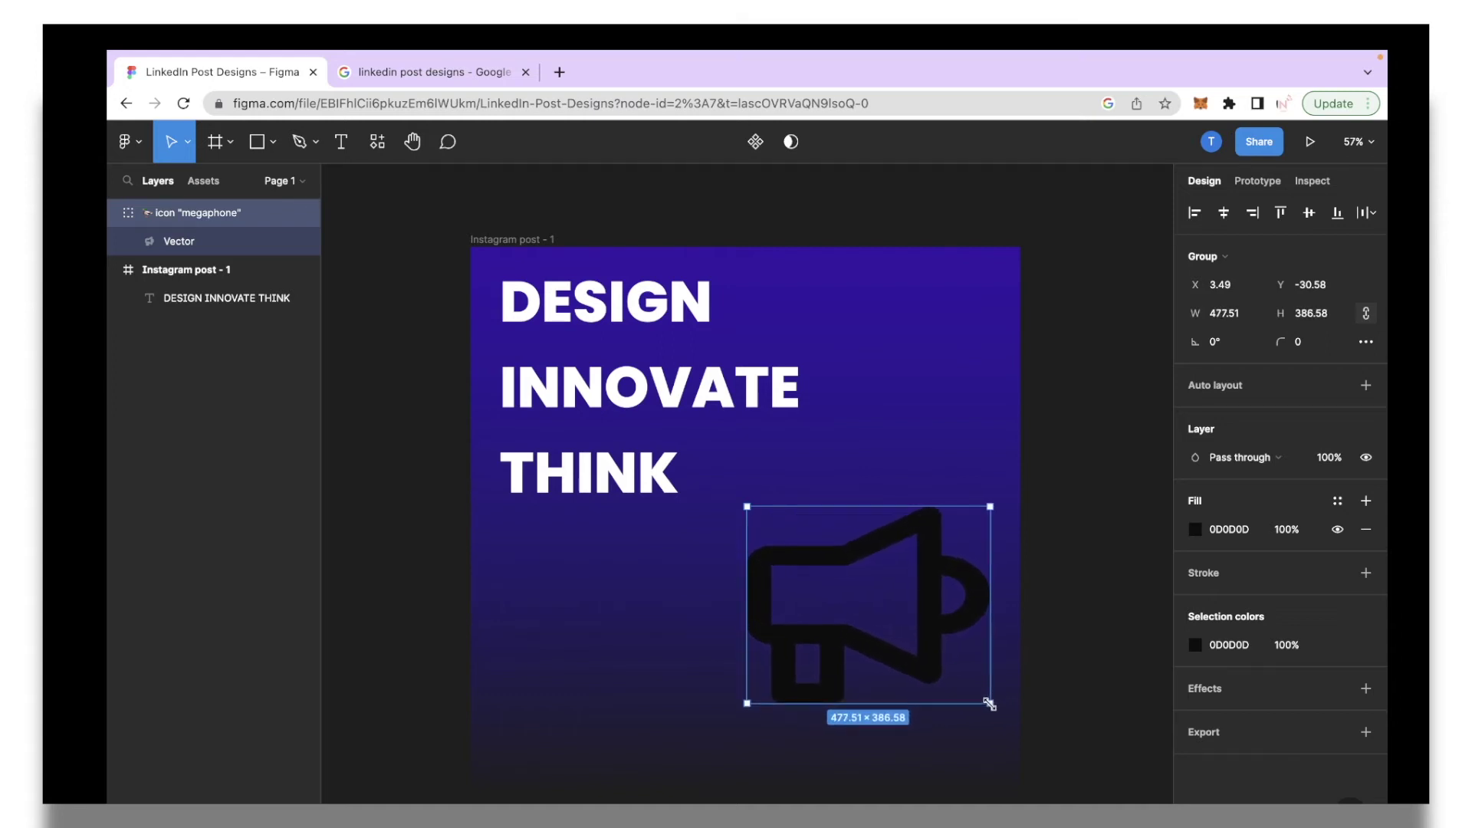
click(1195, 529)
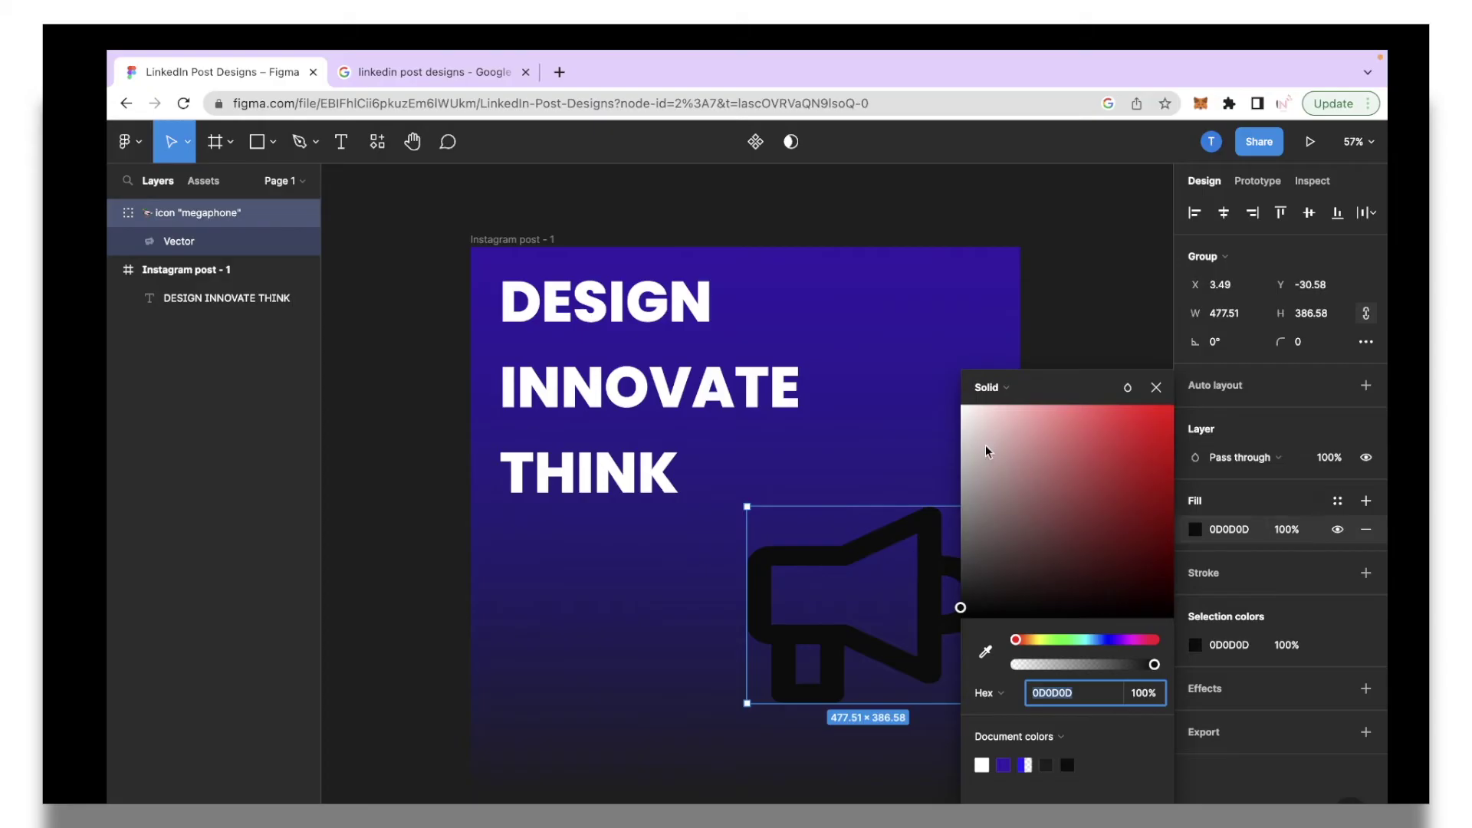
drag(987, 451, 968, 407)
click(1157, 388)
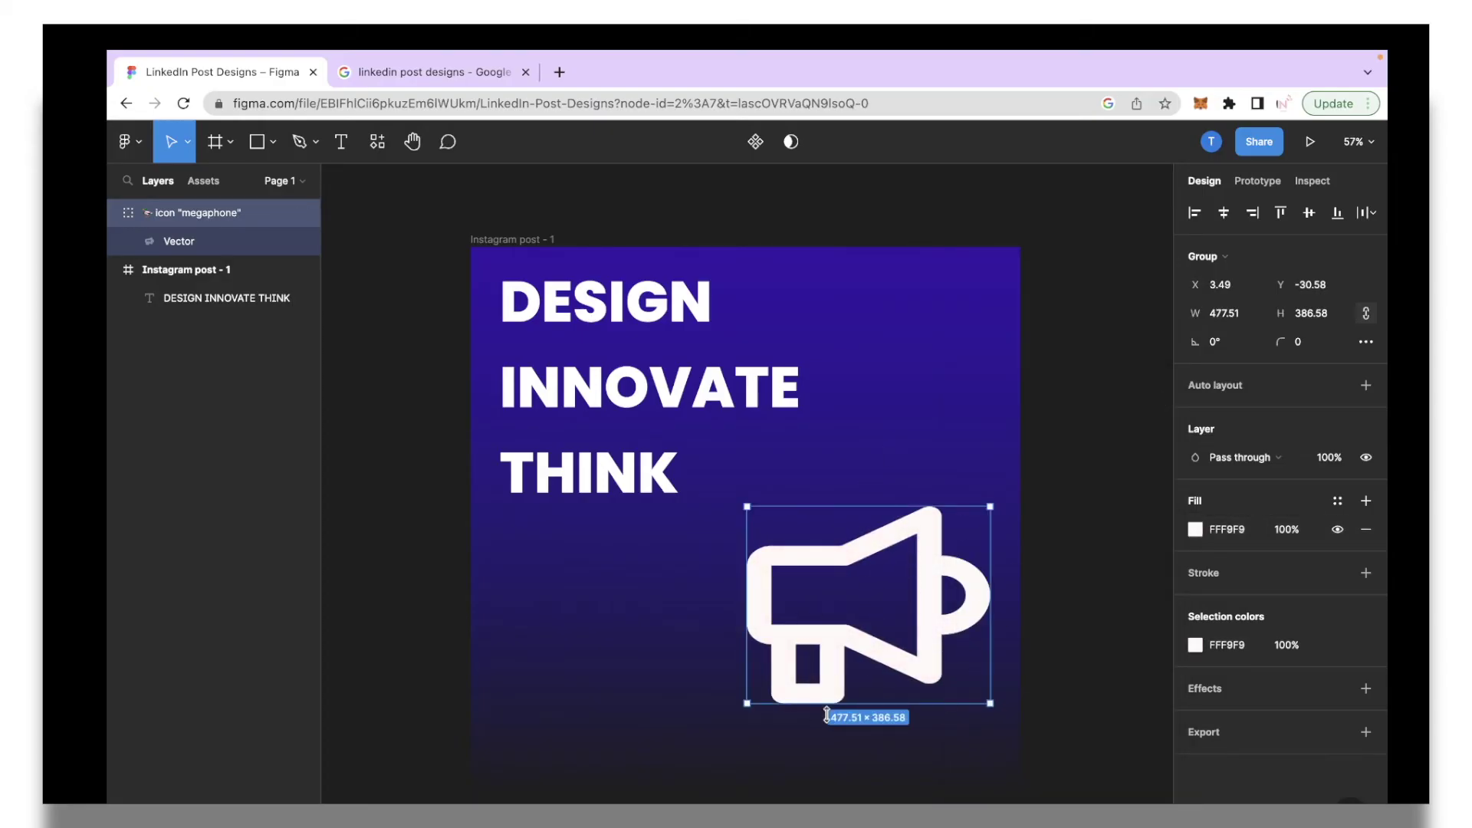
click(1292, 530)
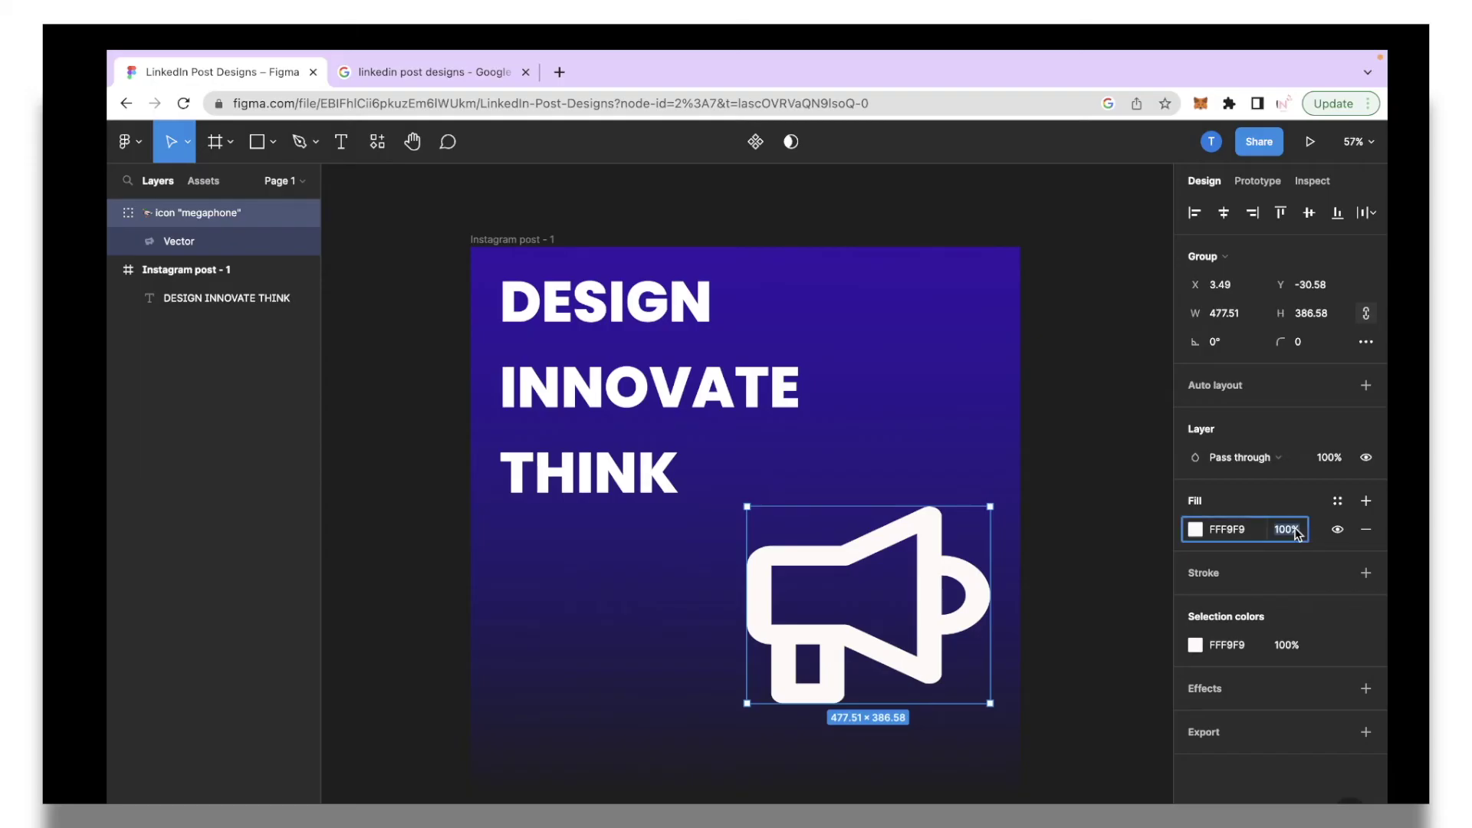
text(20)
key(Return)
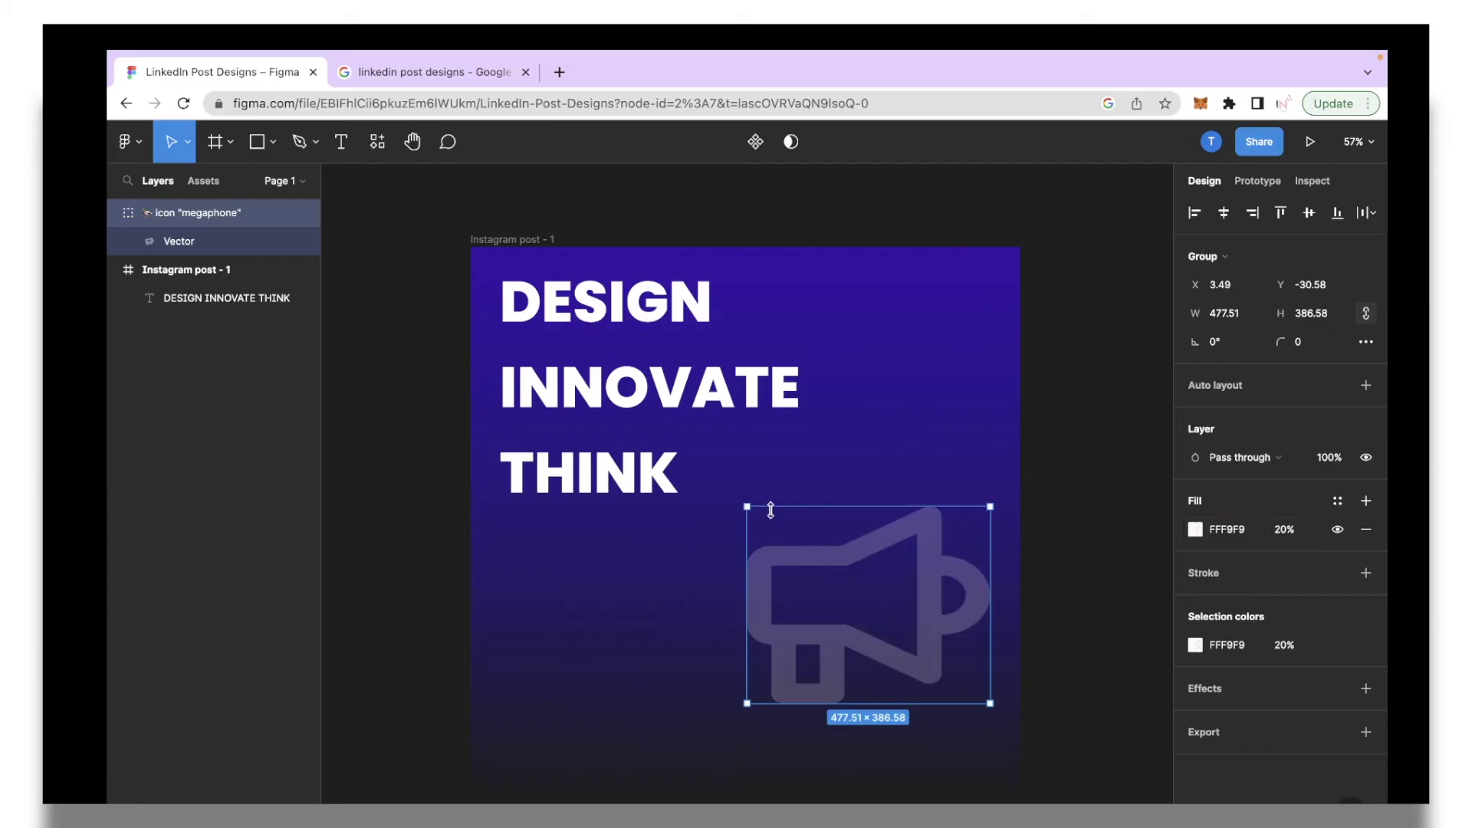
Step: Stretch the megaphone across most of the post, then delete it
drag(749, 508, 470, 246)
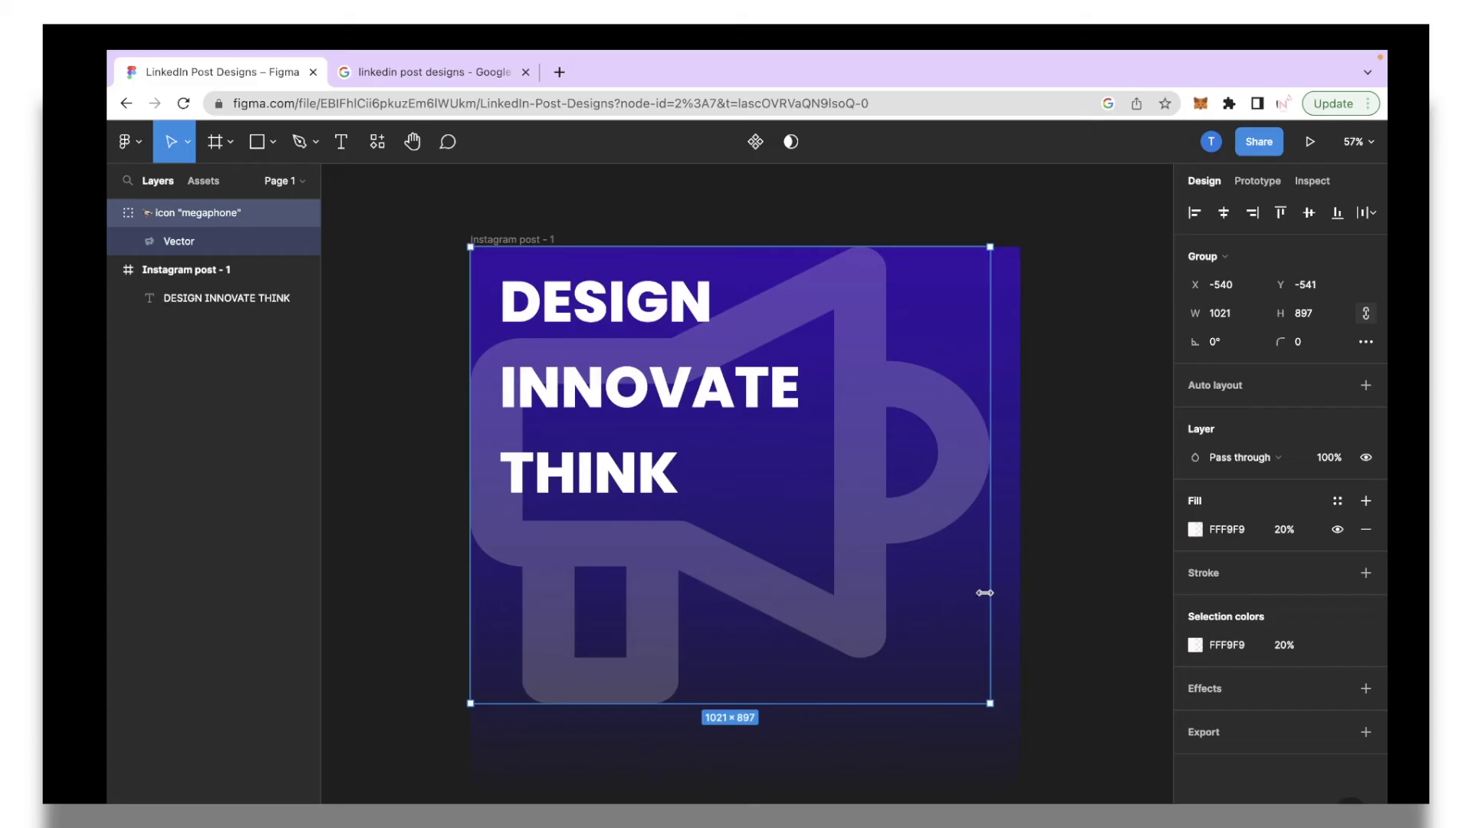
mouse_move(990, 710)
mouse_down()
mouse_move(1051, 779)
mouse_move(828, 675)
mouse_move(954, 677)
mouse_move(983, 575)
mouse_move(1002, 727)
mouse_up()
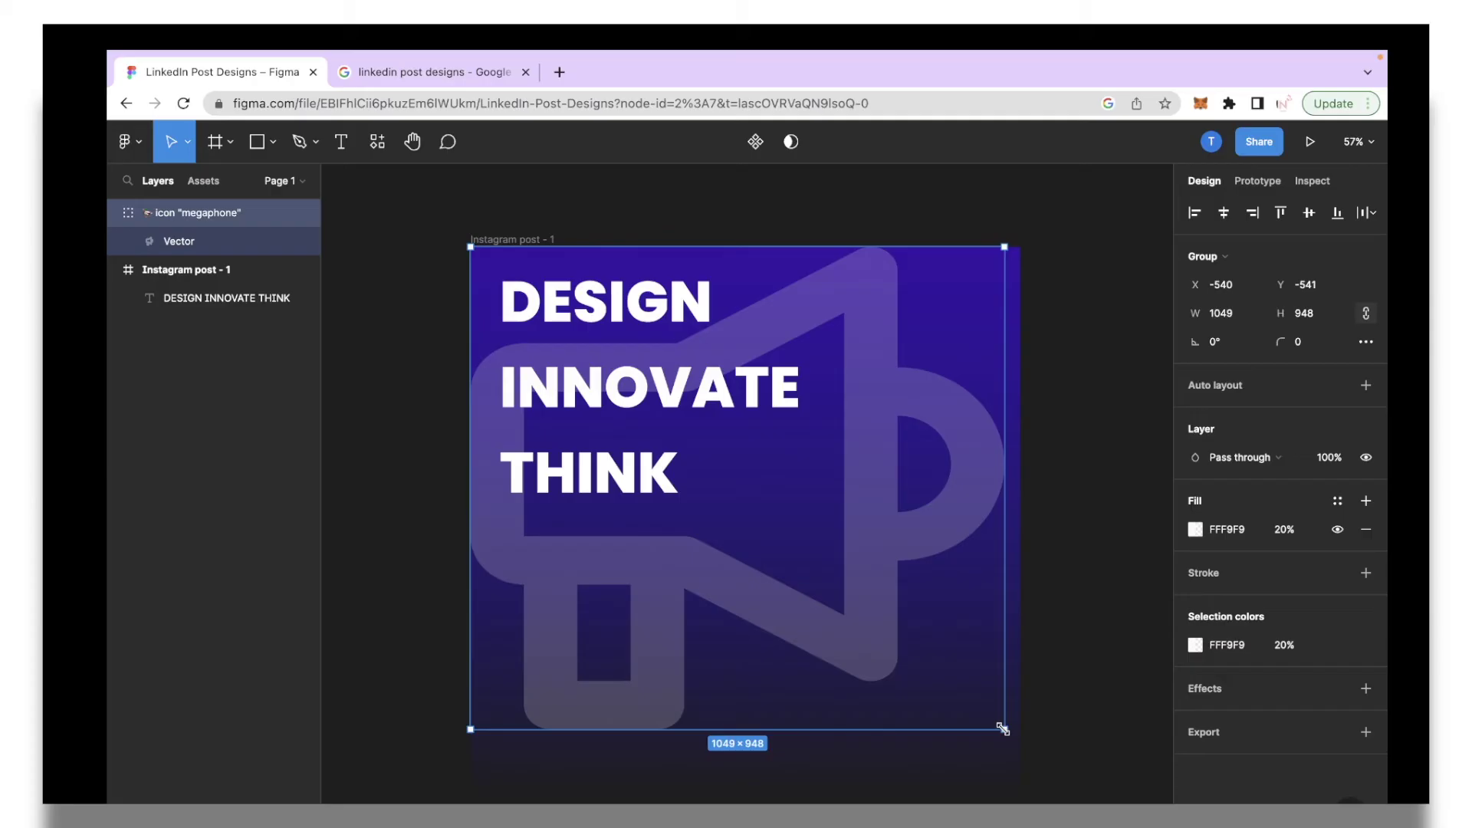
key(Delete)
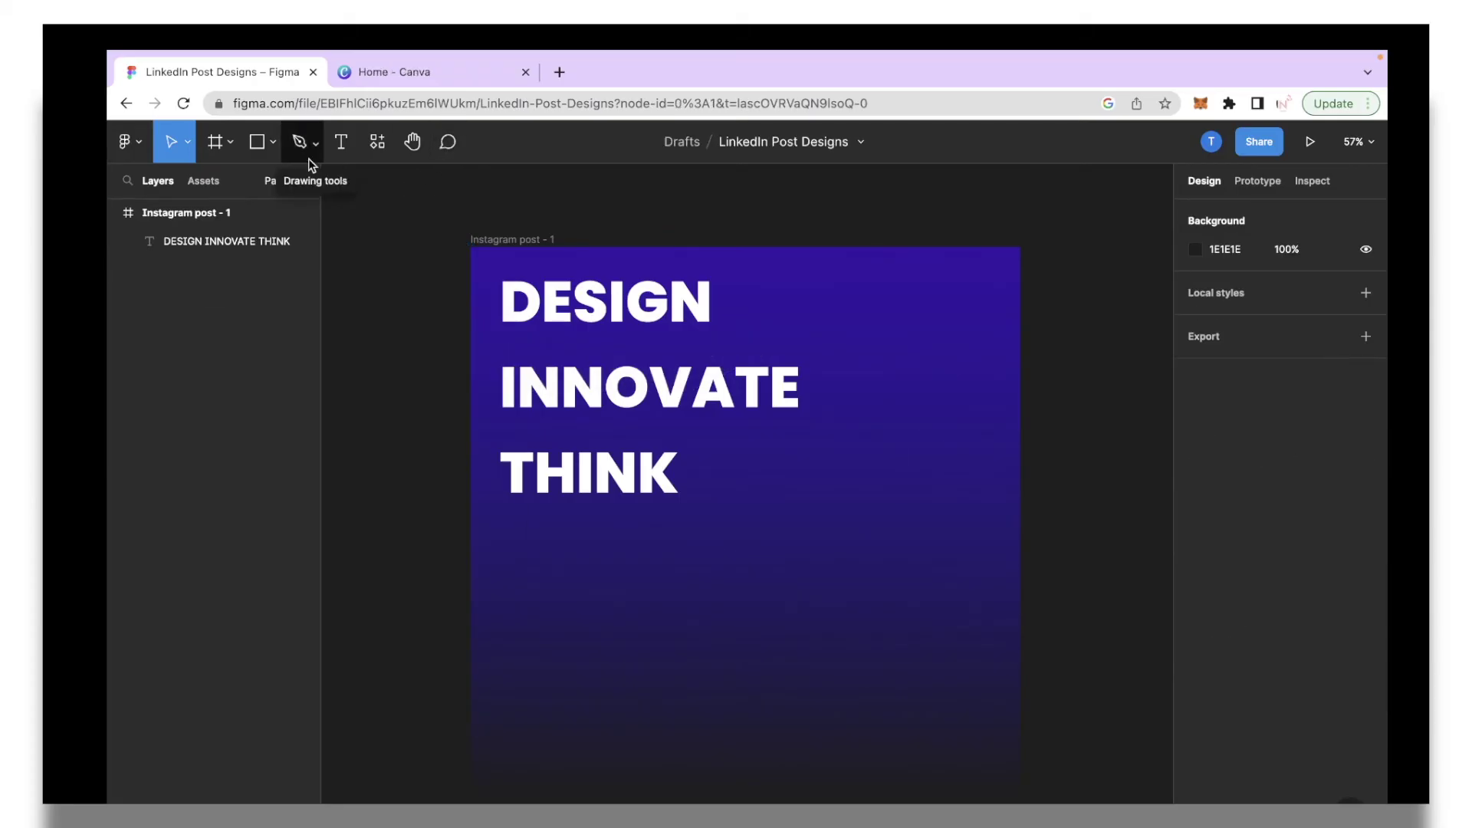
Step: Draw a vertical line down the post's right edge
click(272, 144)
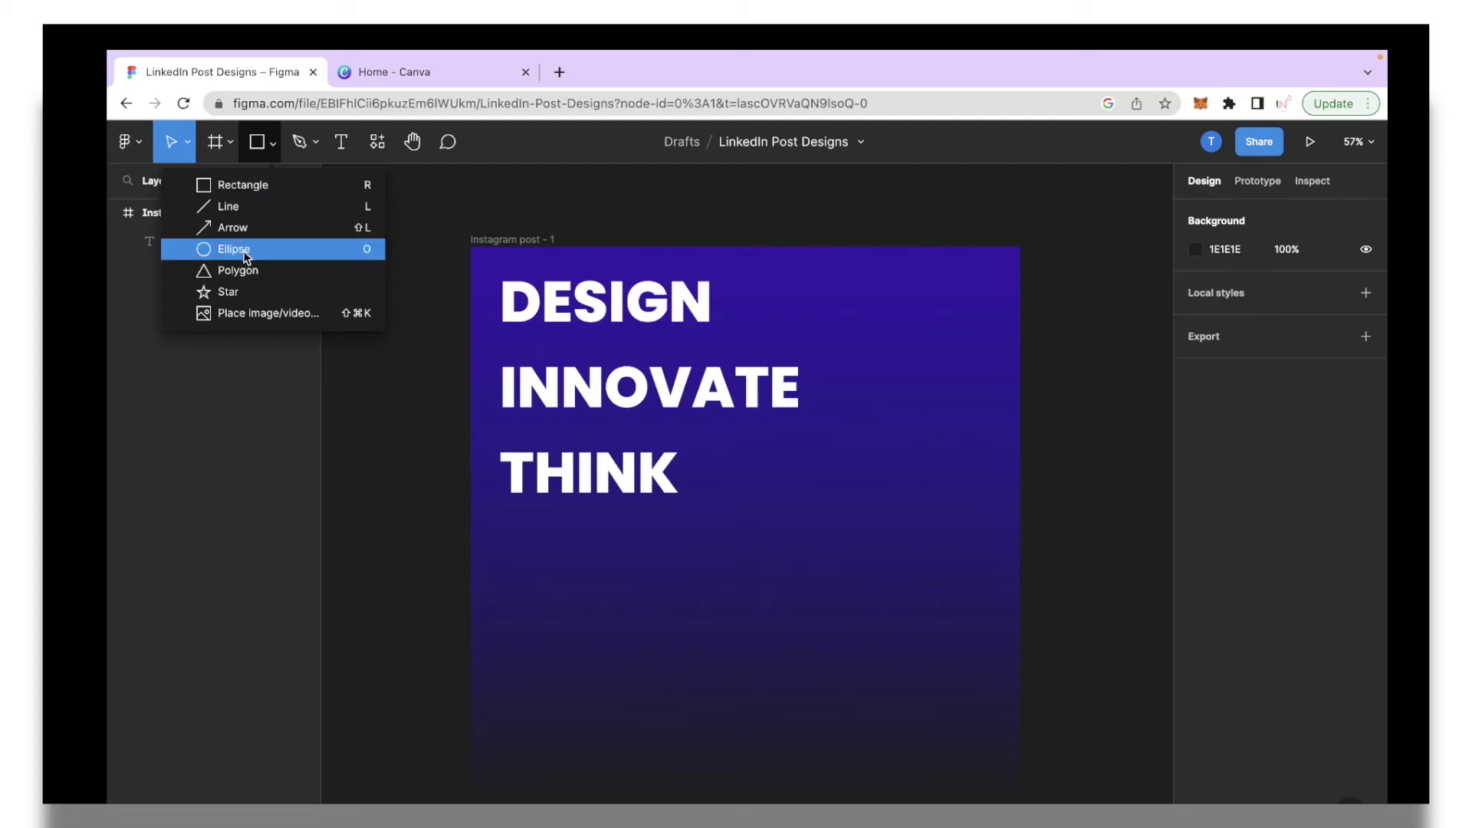
click(236, 209)
mouse_move(992, 257)
mouse_down()
mouse_move(1019, 543)
mouse_move(990, 674)
mouse_move(994, 759)
mouse_up()
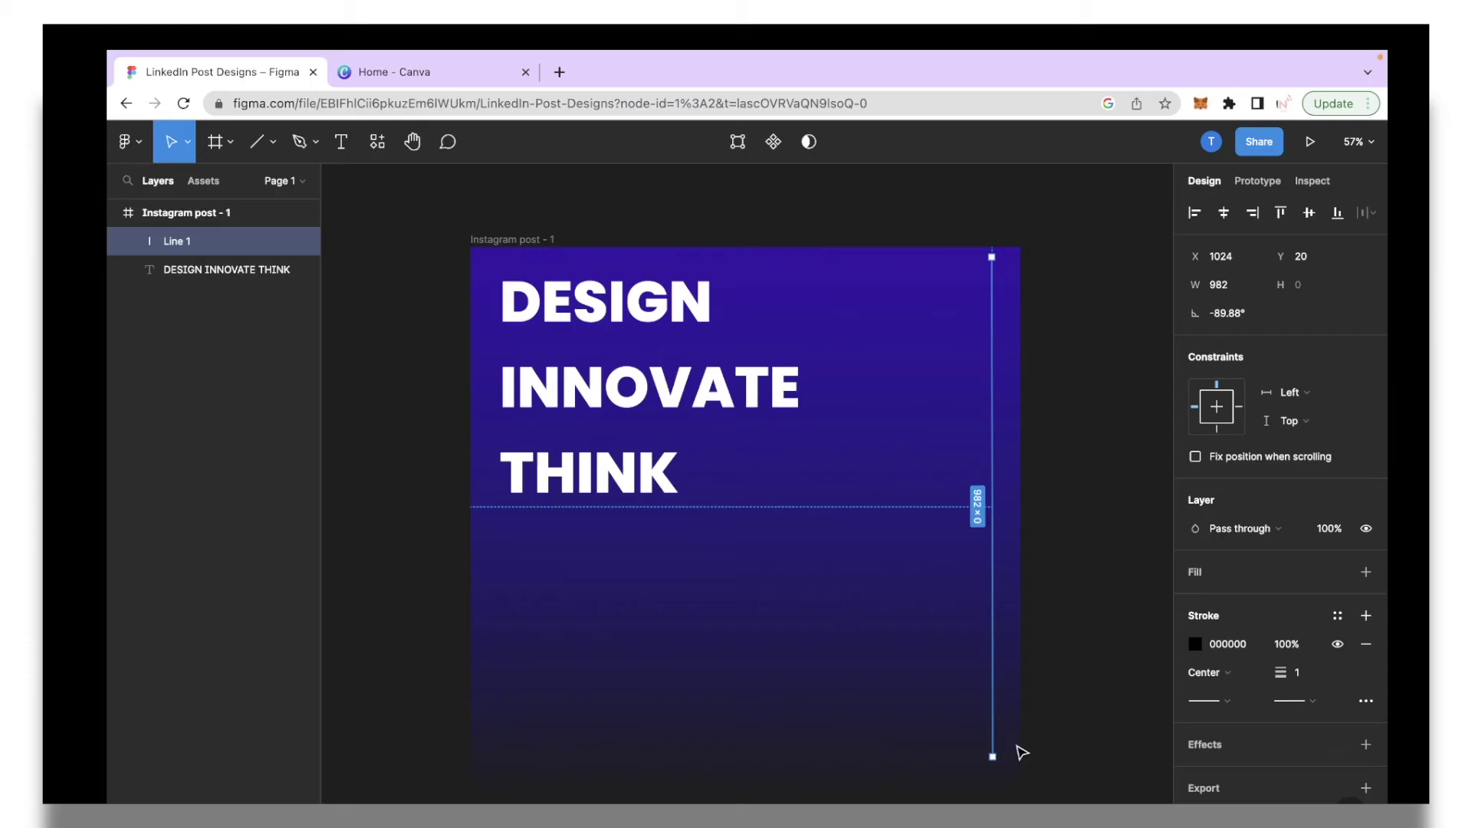
Step: Make the line's stroke white FFFFFF, then duplicate it onto the post's left edge
click(1196, 644)
drag(1089, 537, 961, 405)
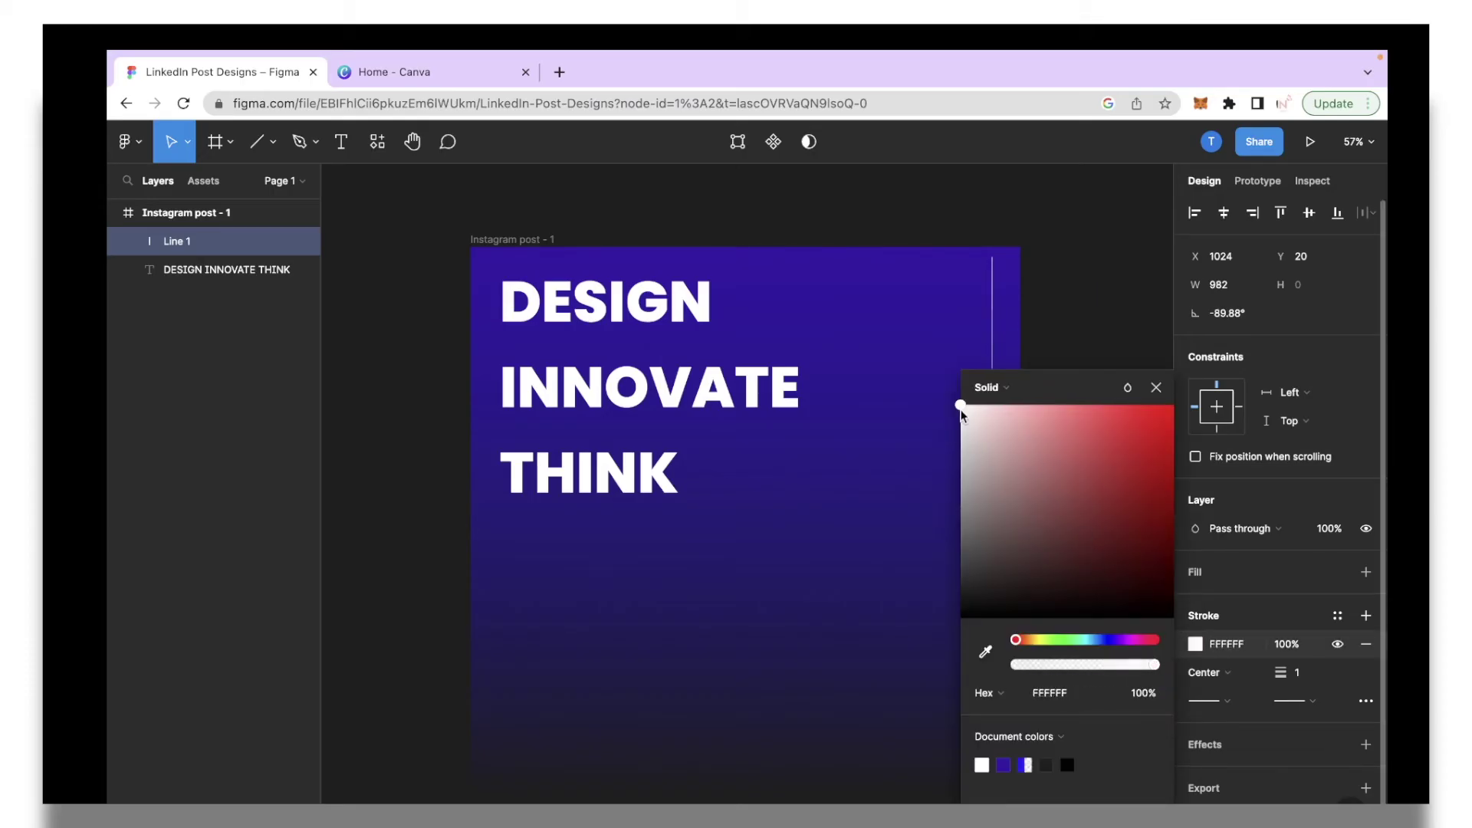
click(1158, 388)
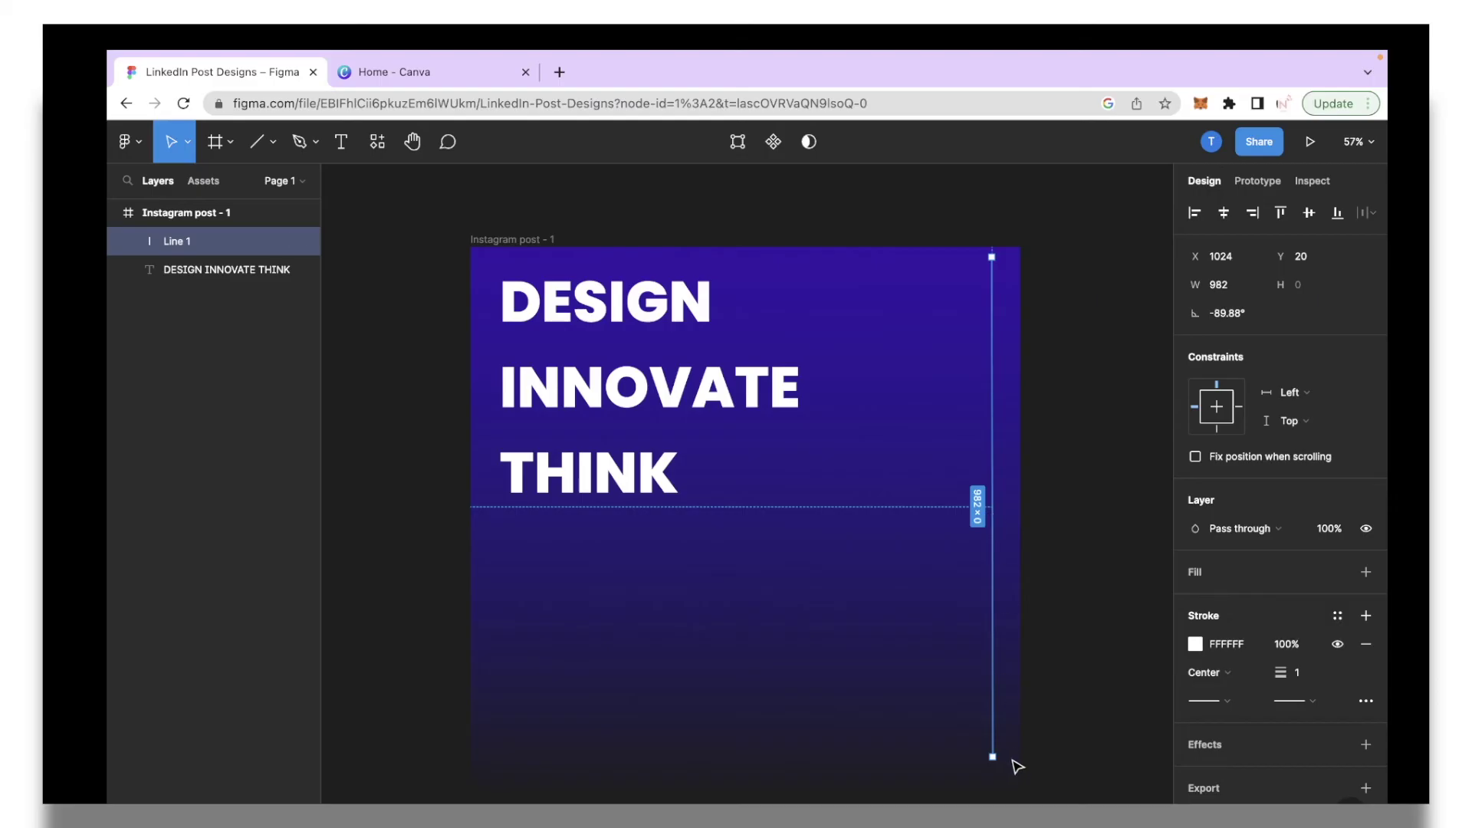
drag(990, 761, 996, 752)
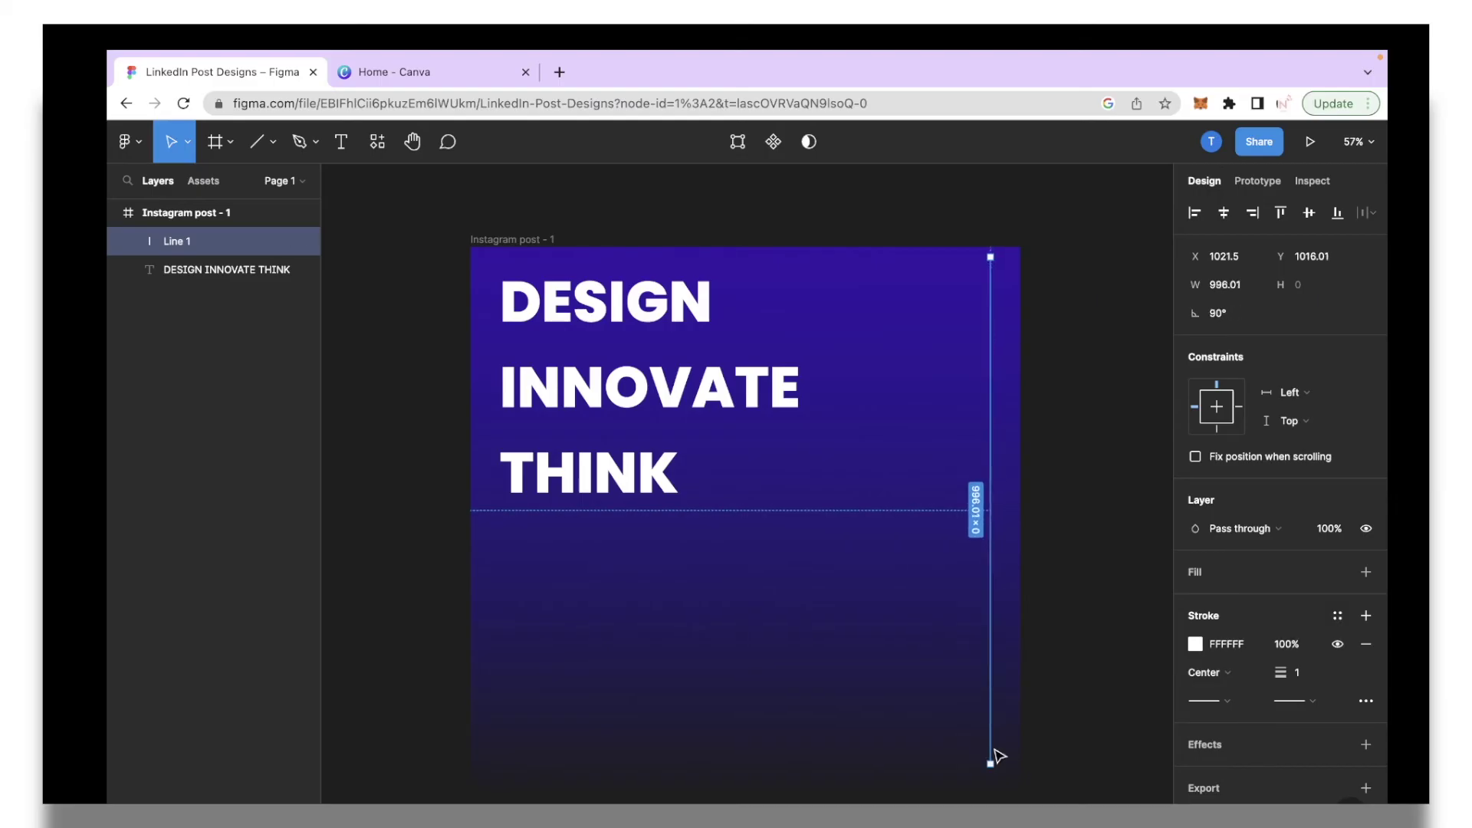
key(super+d)
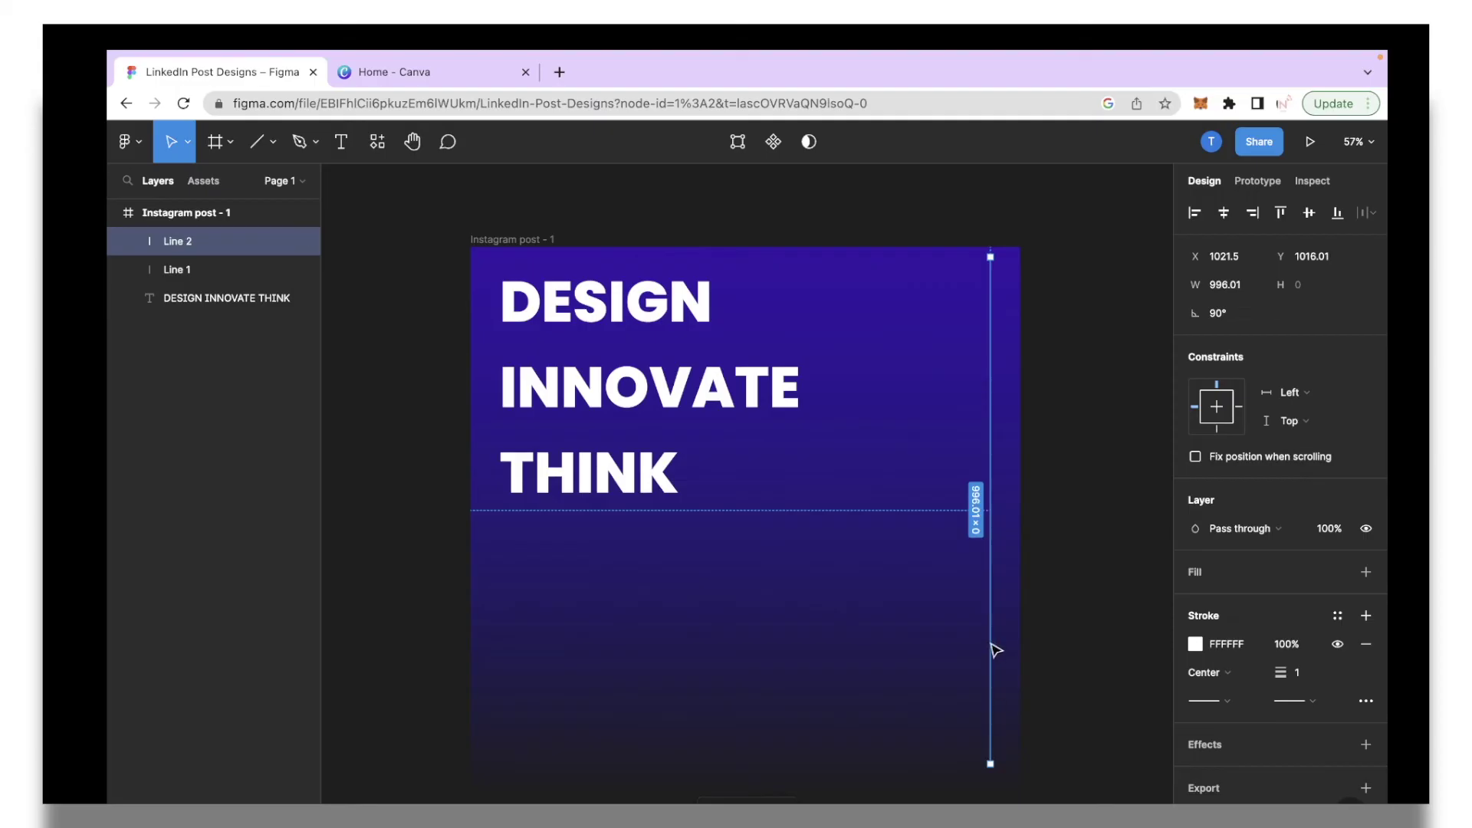
drag(991, 644, 493, 654)
Step: Draw a light grey rectangle, about 526×124, below the headline as the button base
key(Escape)
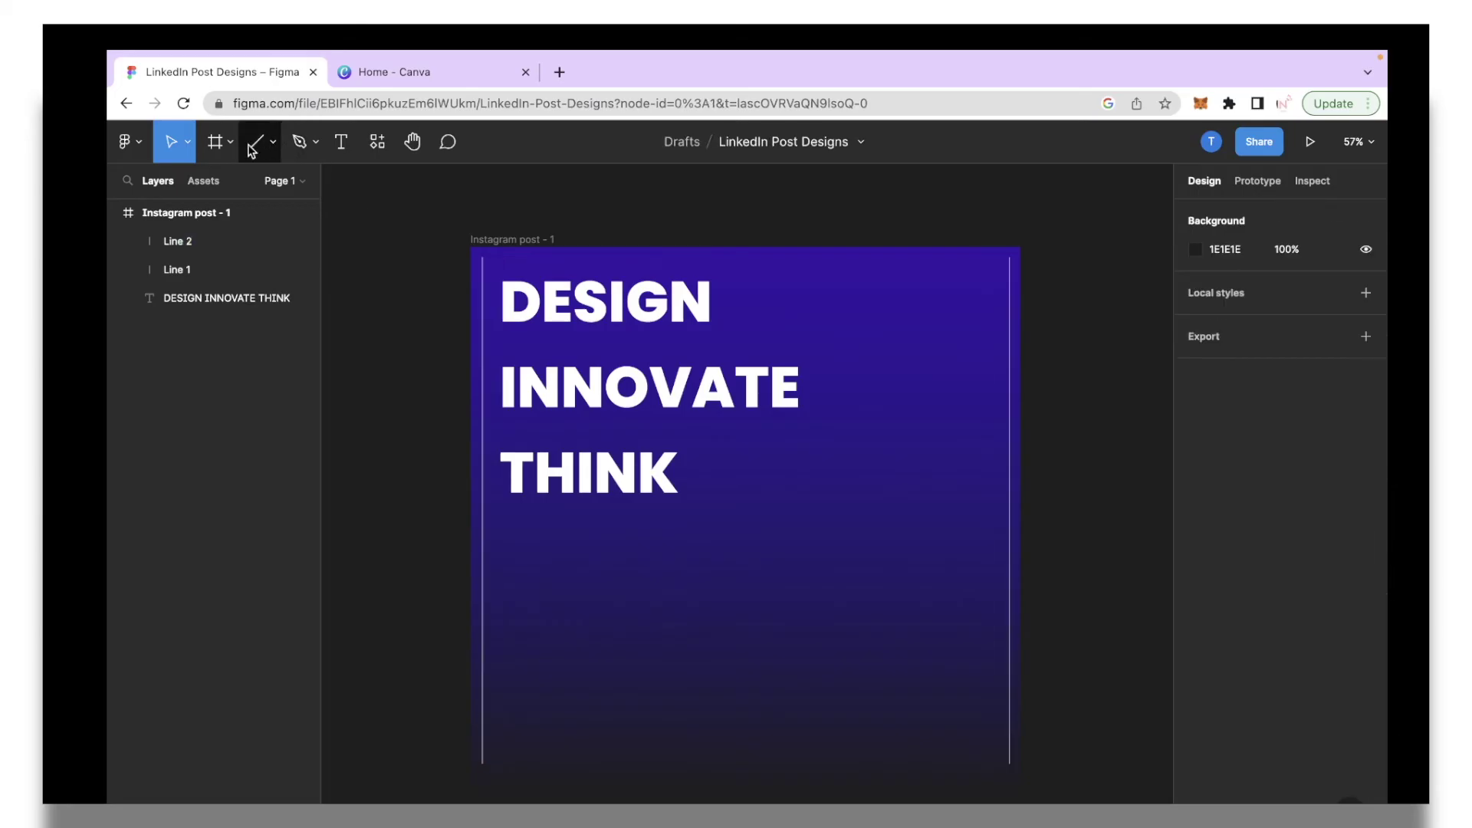
click(228, 147)
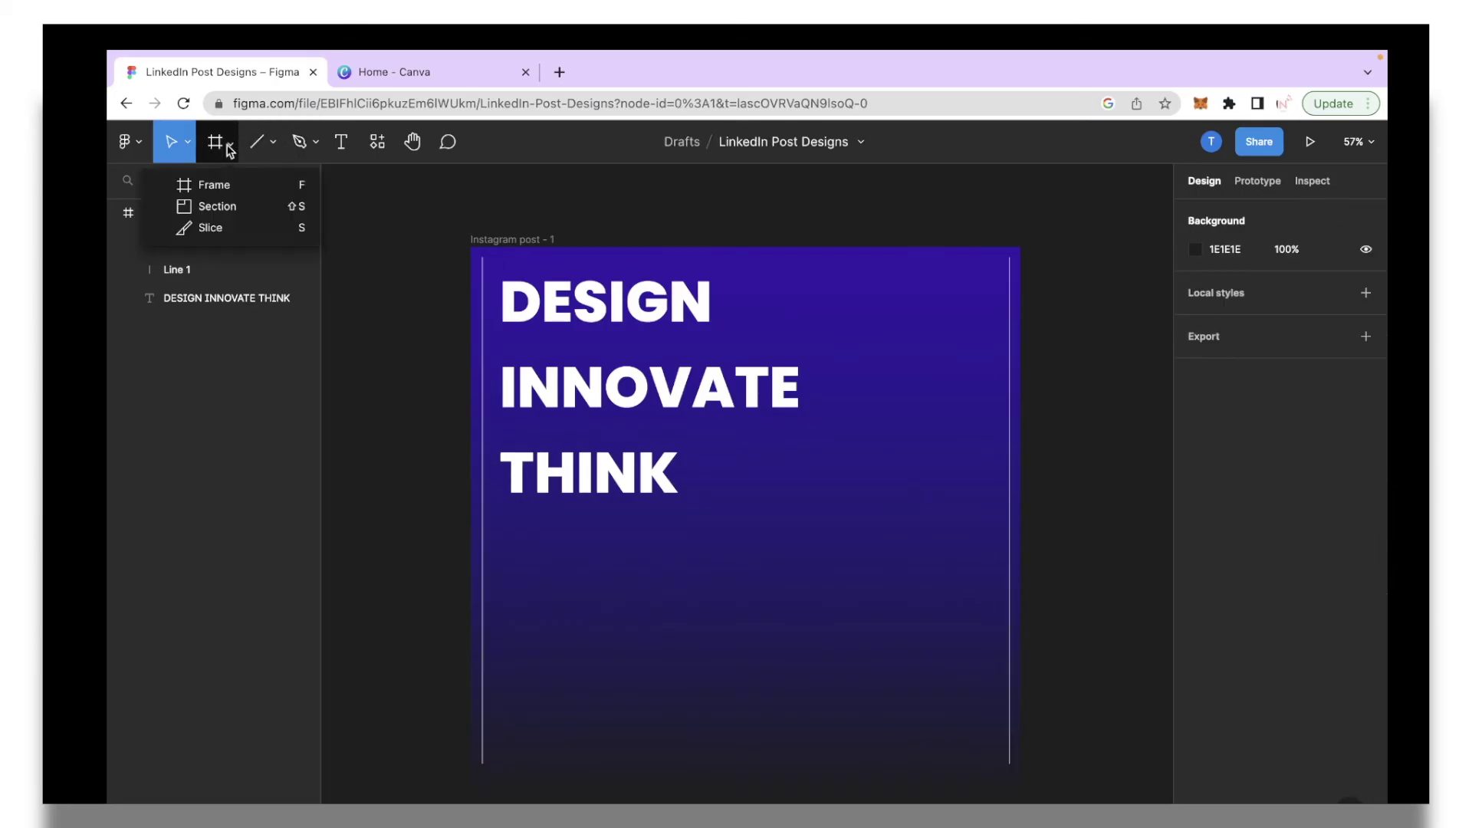
click(410, 241)
click(274, 147)
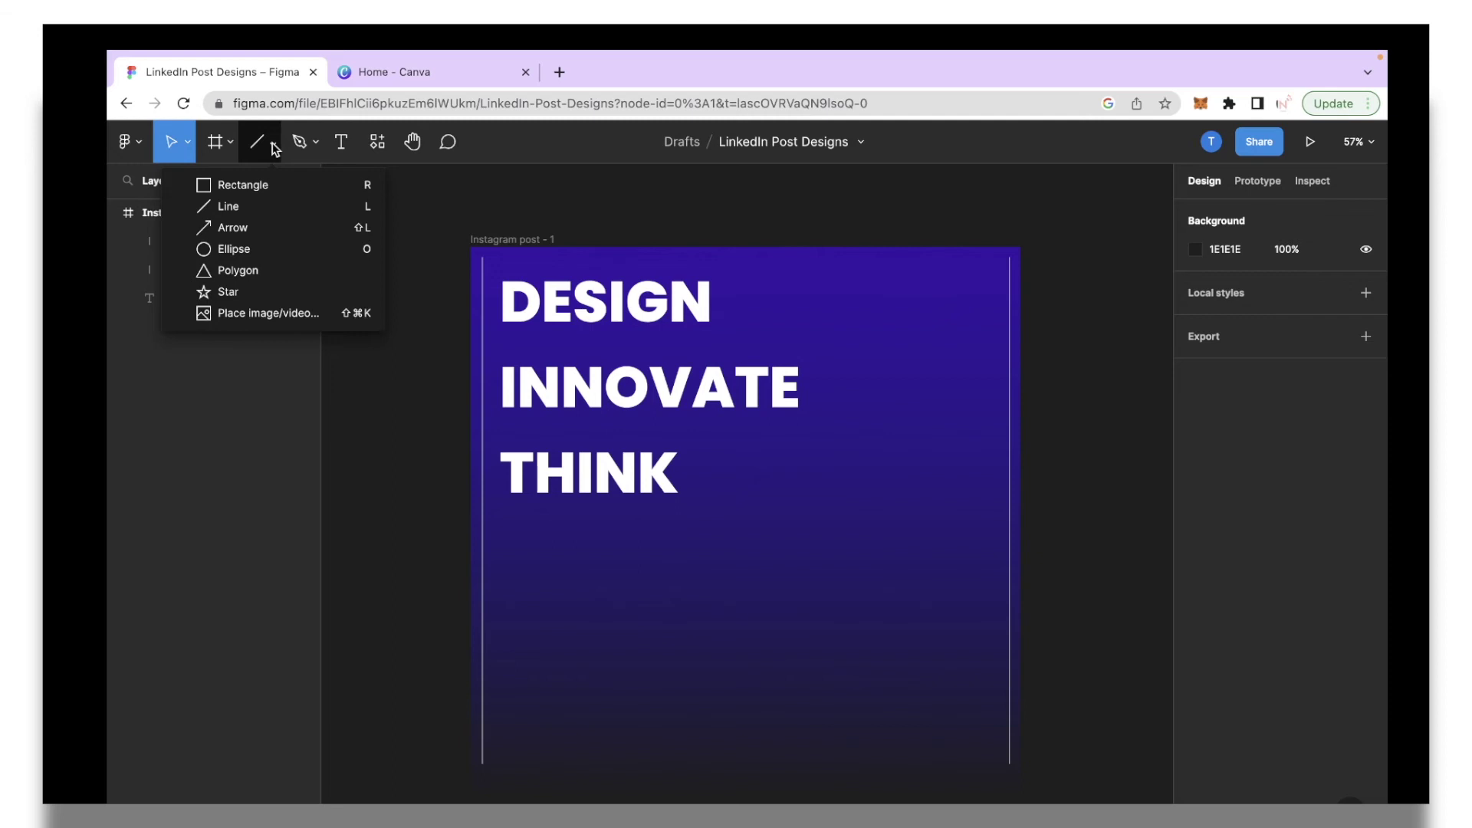
click(268, 186)
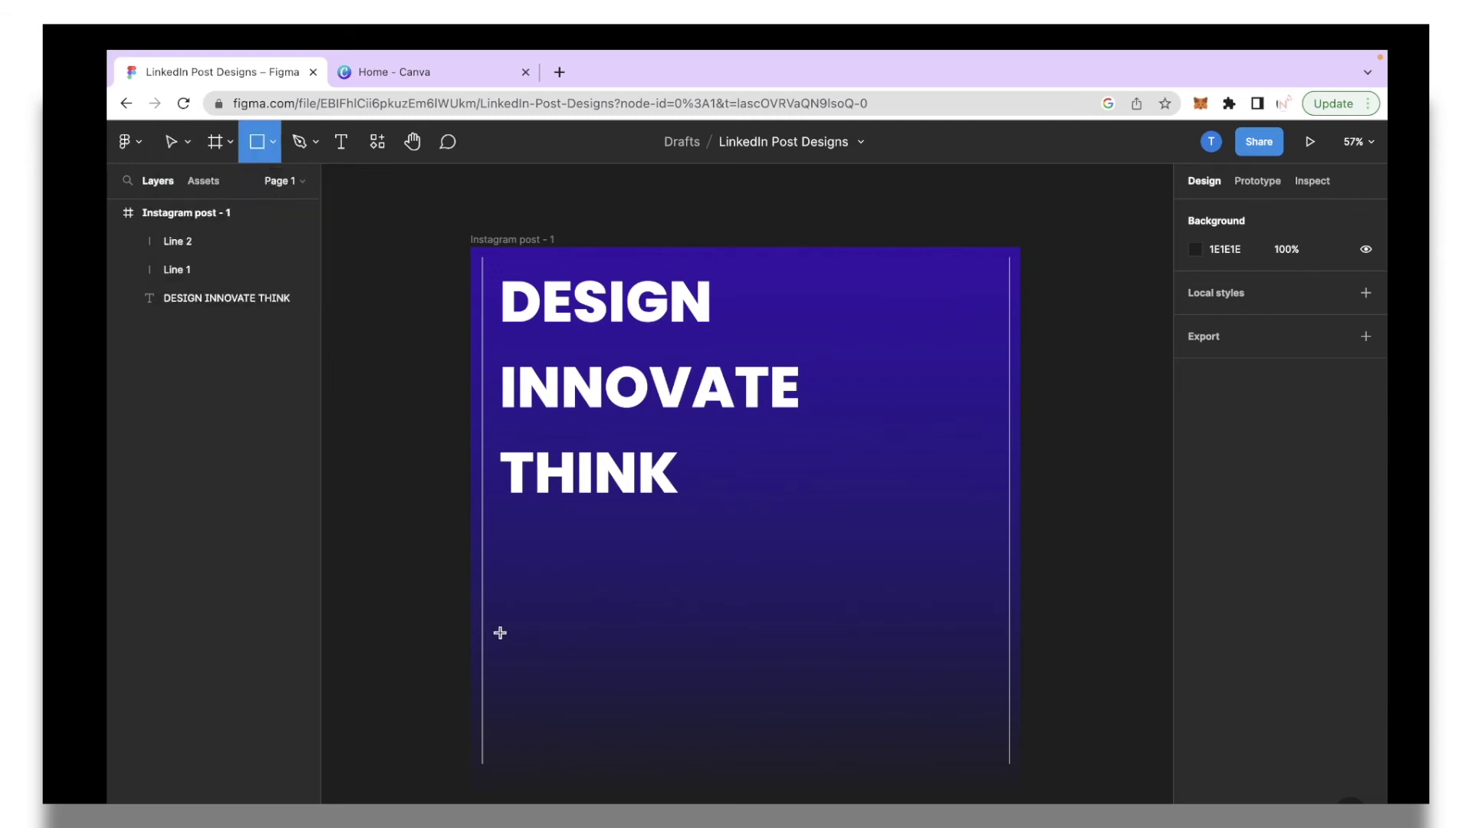
drag(500, 633, 768, 695)
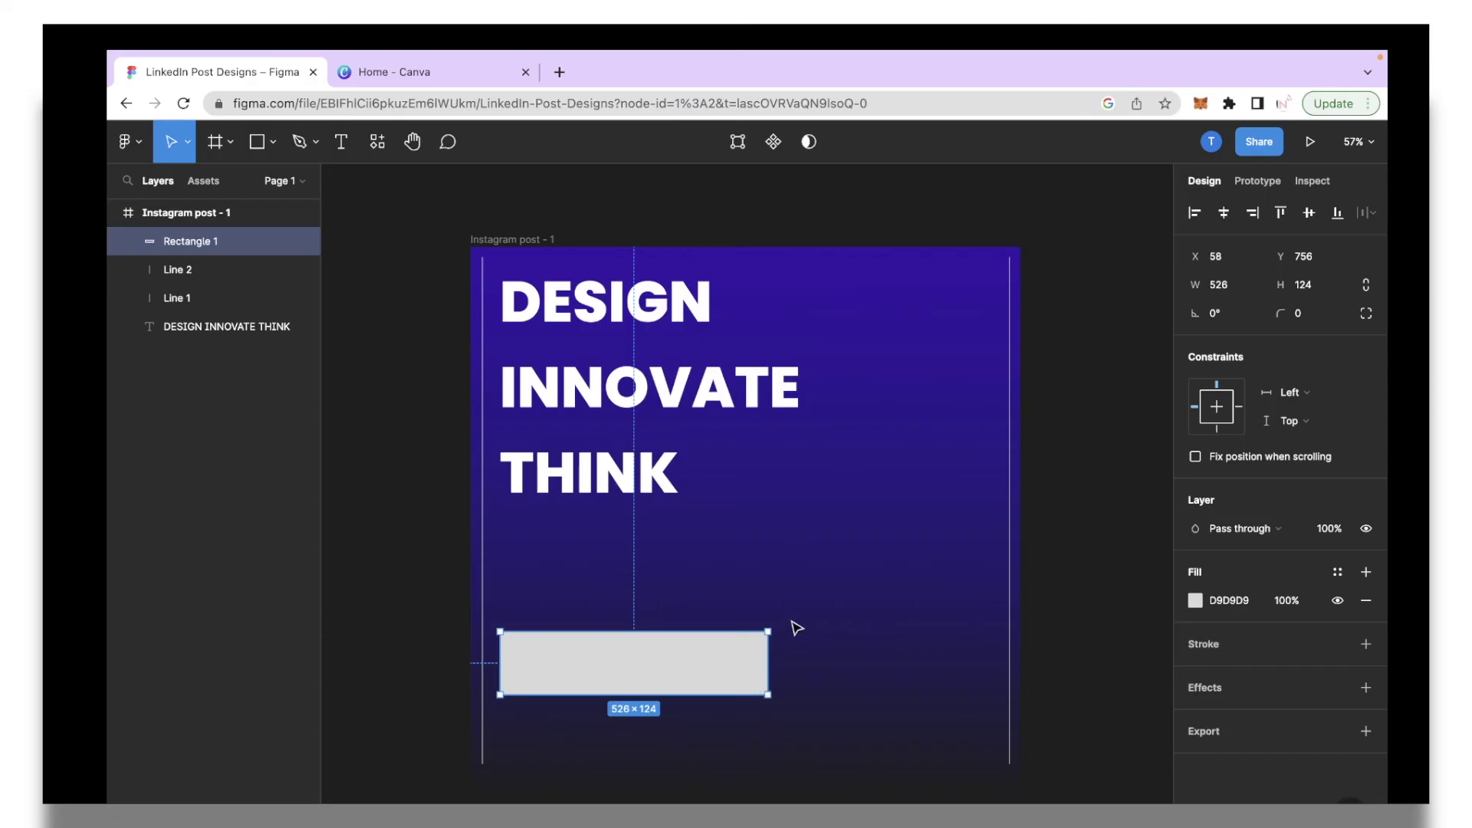
Step: Add a 'Get Demo' text layer on the rectangle and widen its box
click(341, 143)
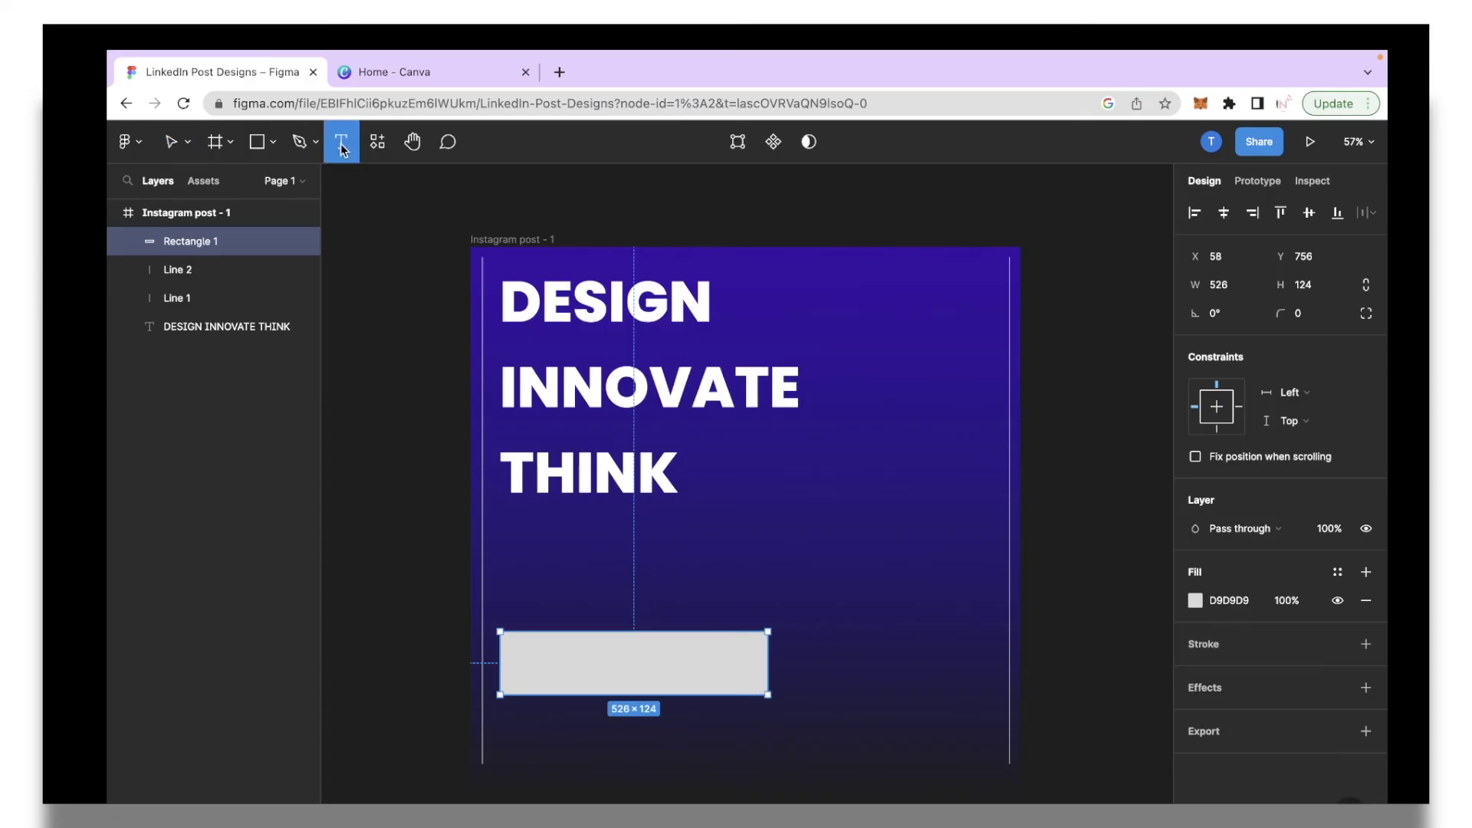
drag(518, 650, 703, 679)
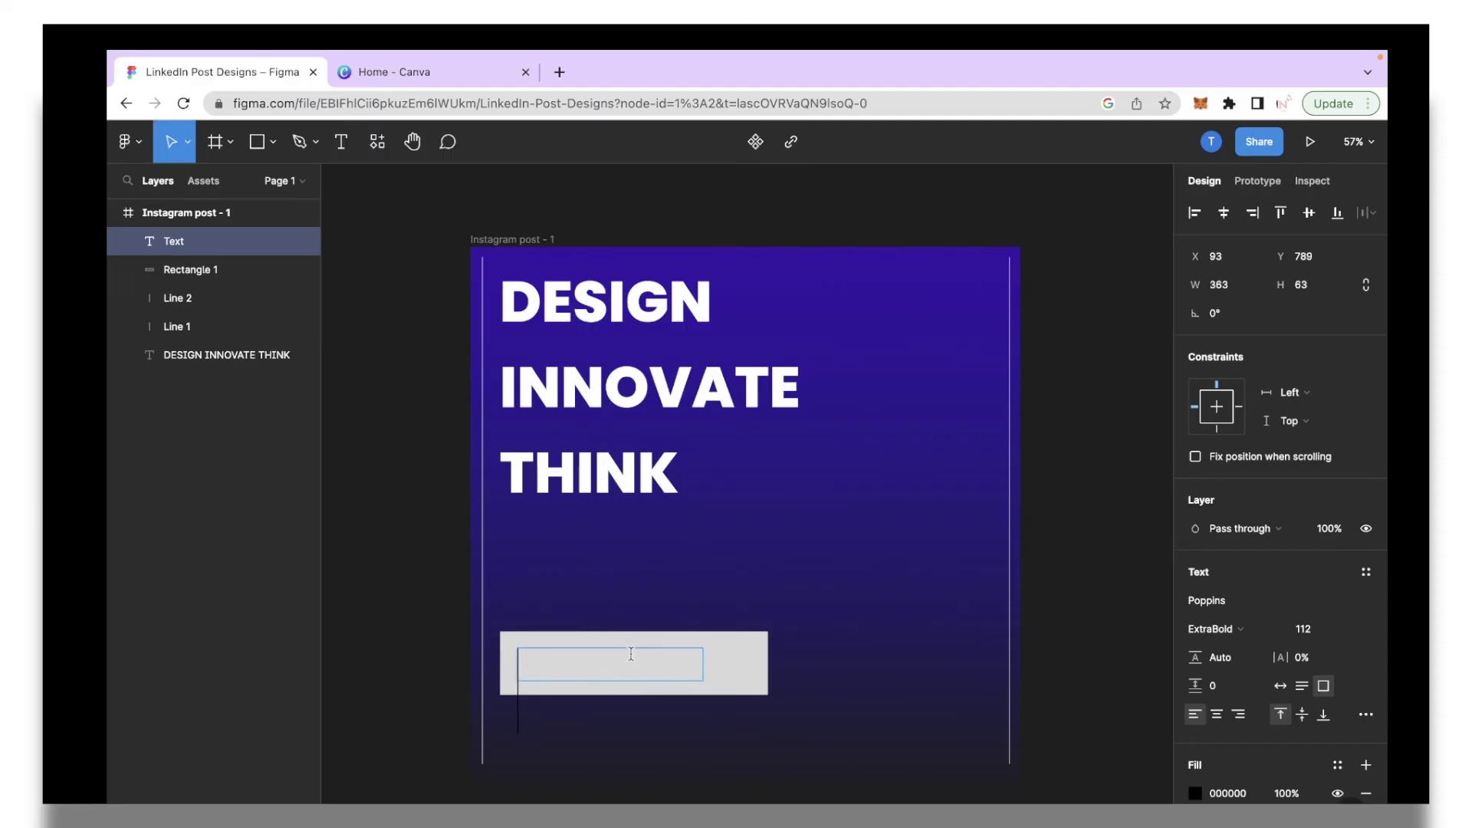
text(Ge)
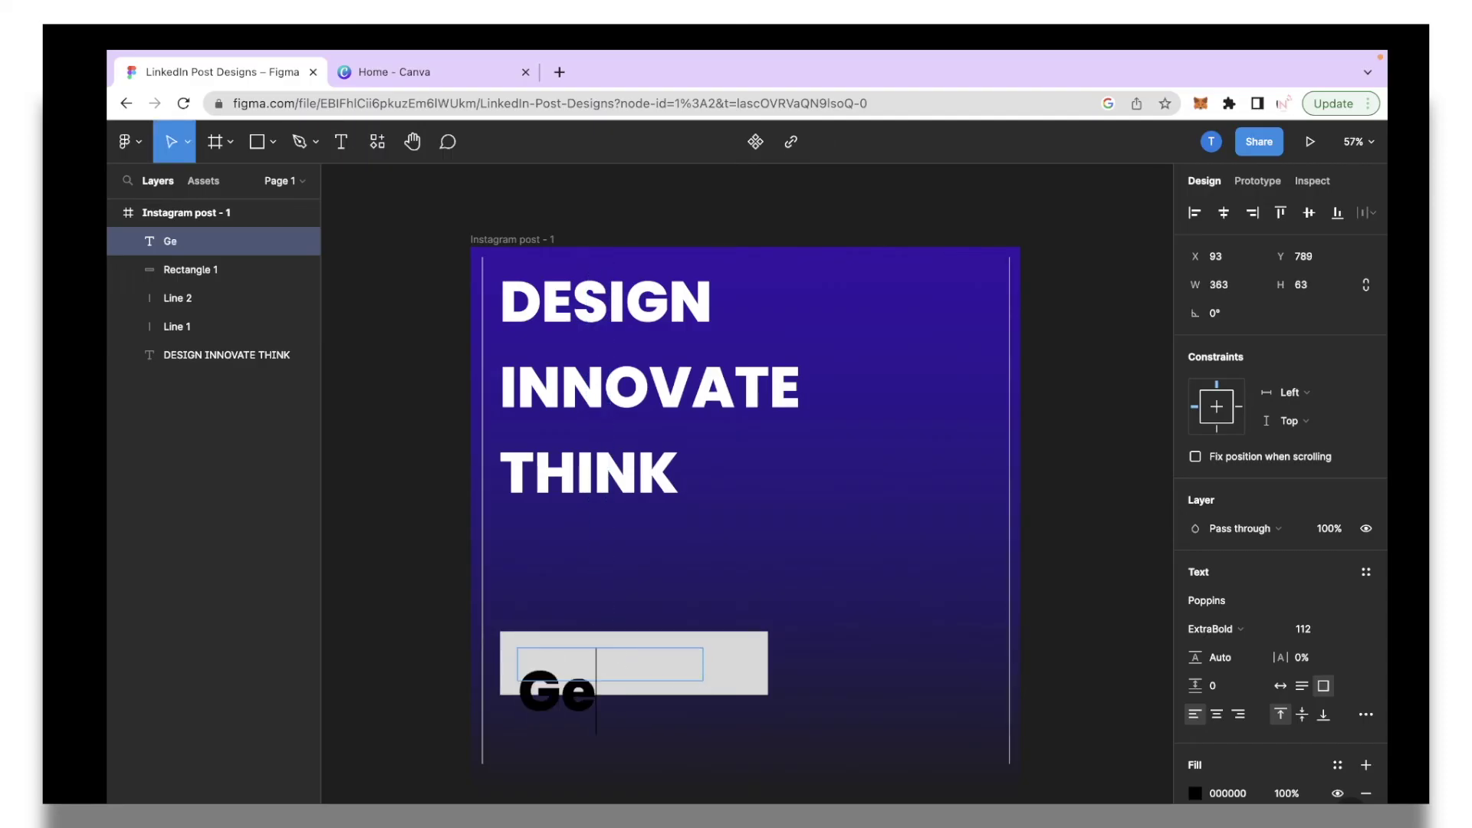
text(t Demo)
key(Escape)
drag(704, 664, 875, 664)
Step: Give Rectangle 1 a near-black fill and a corner radius of 30
click(744, 645)
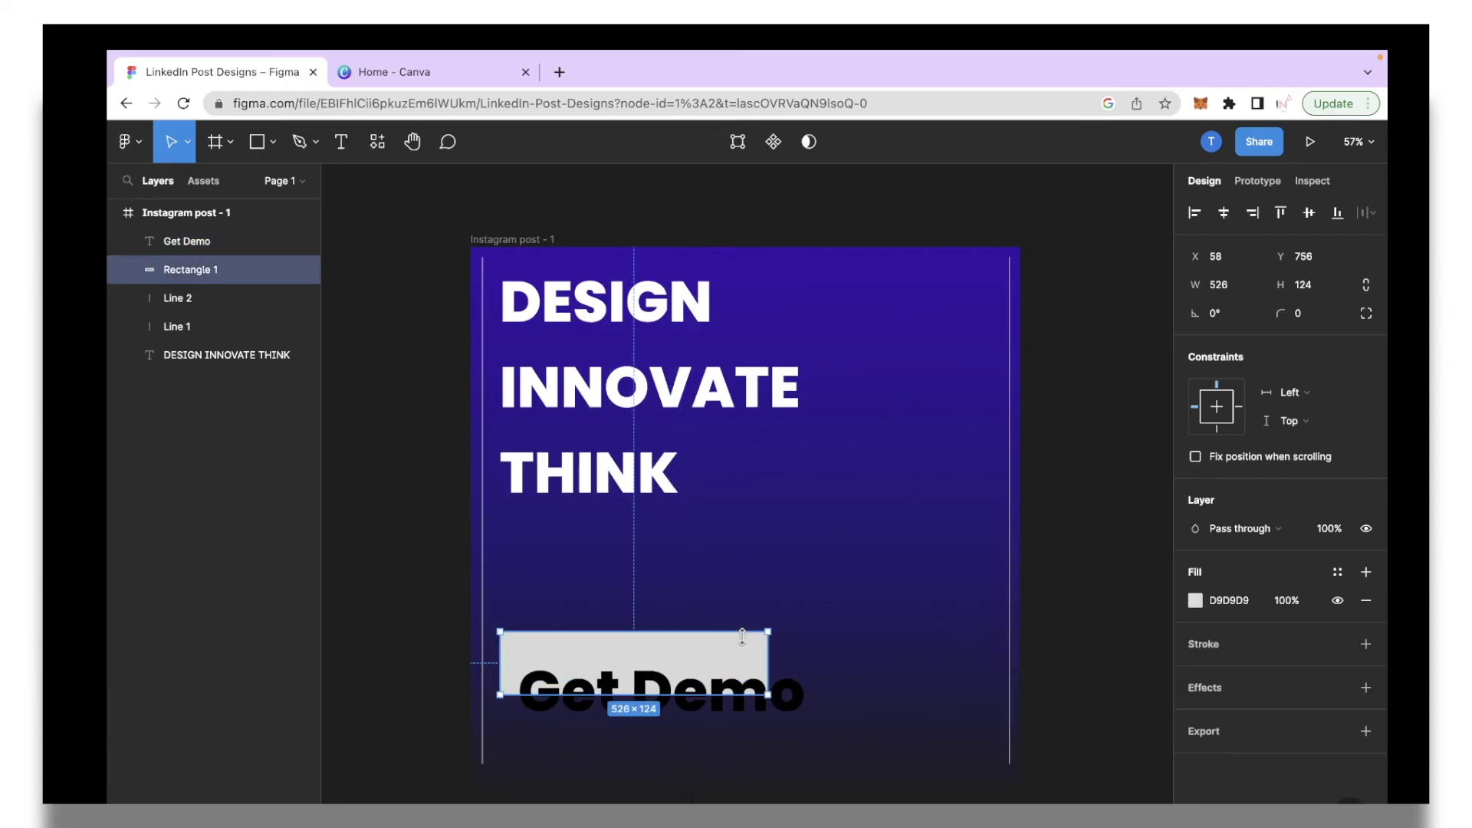
click(1196, 599)
drag(1127, 537, 1168, 613)
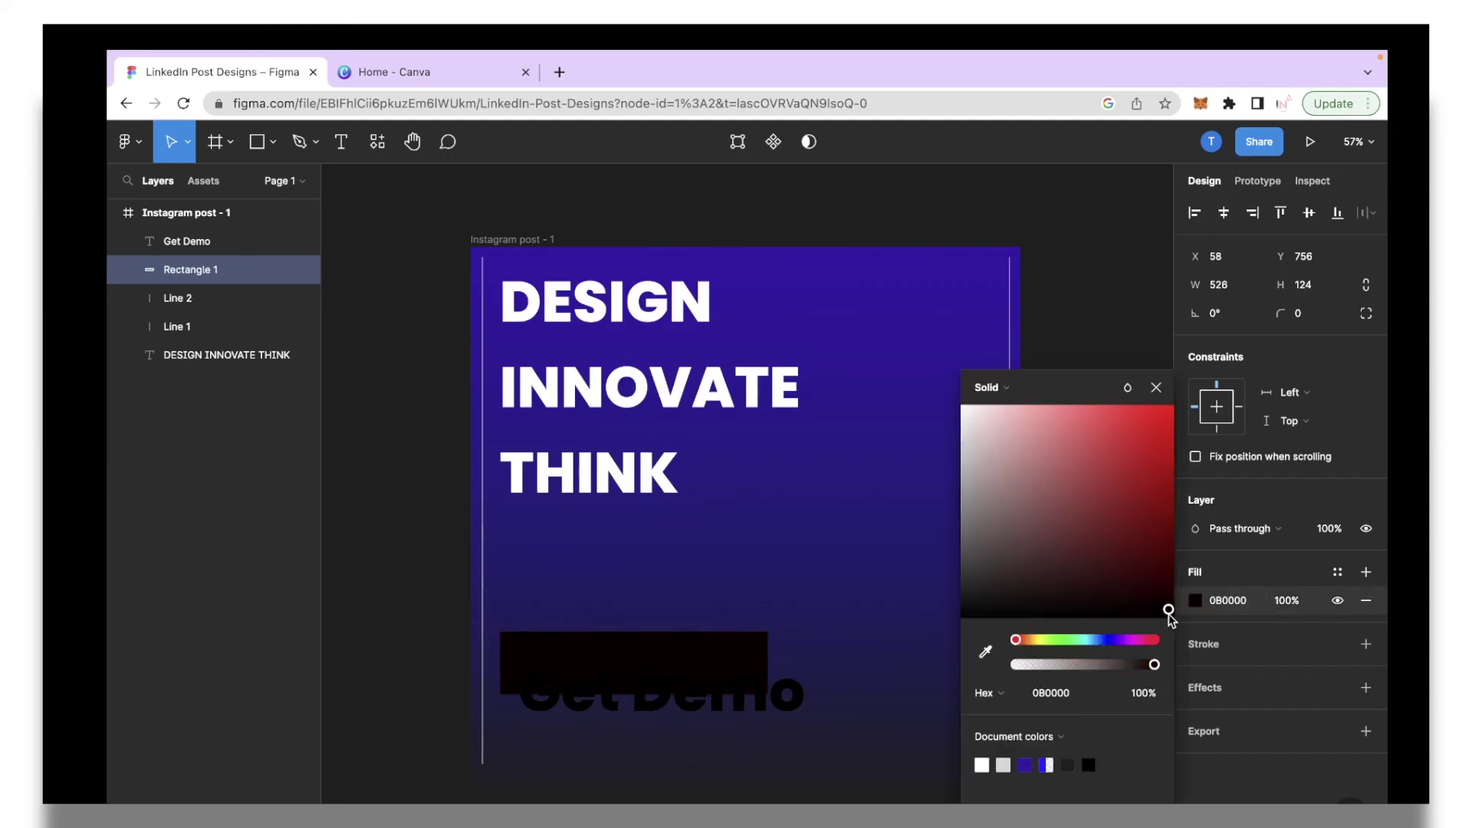
click(1156, 388)
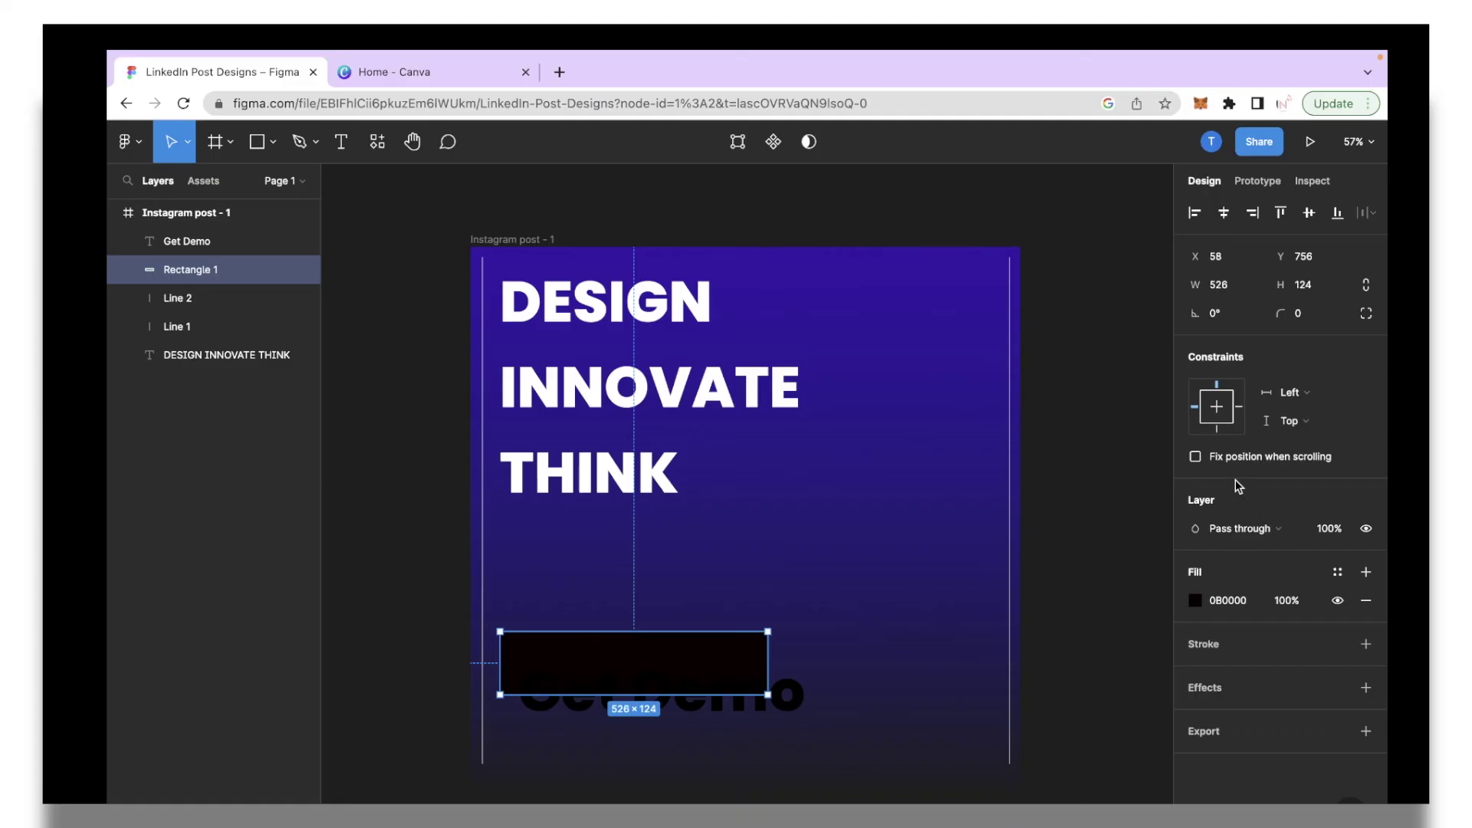
click(1301, 318)
key(Return)
click(757, 535)
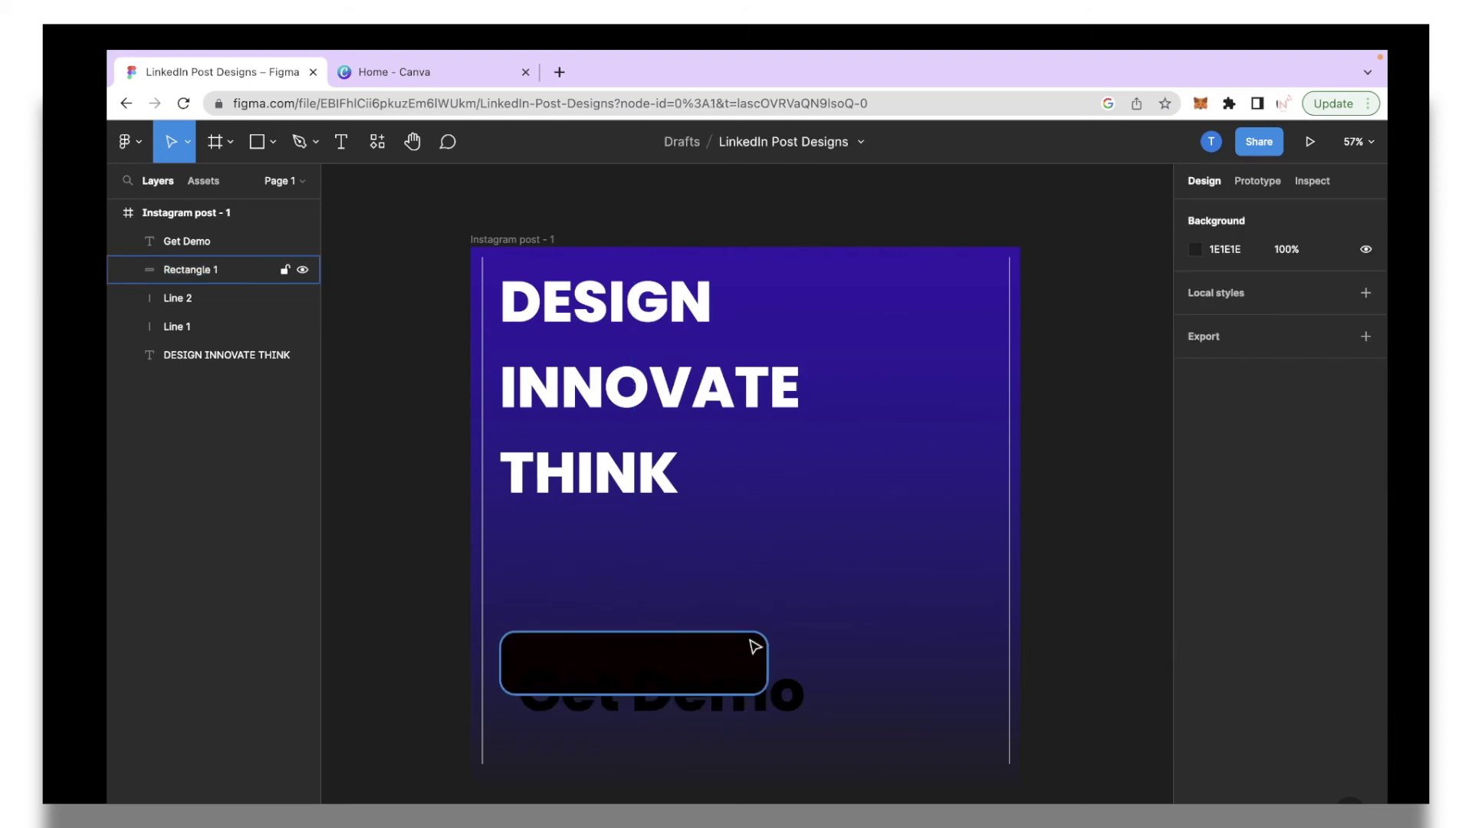
Step: Make the Get Demo text coral FC7070 at font size 40
click(574, 669)
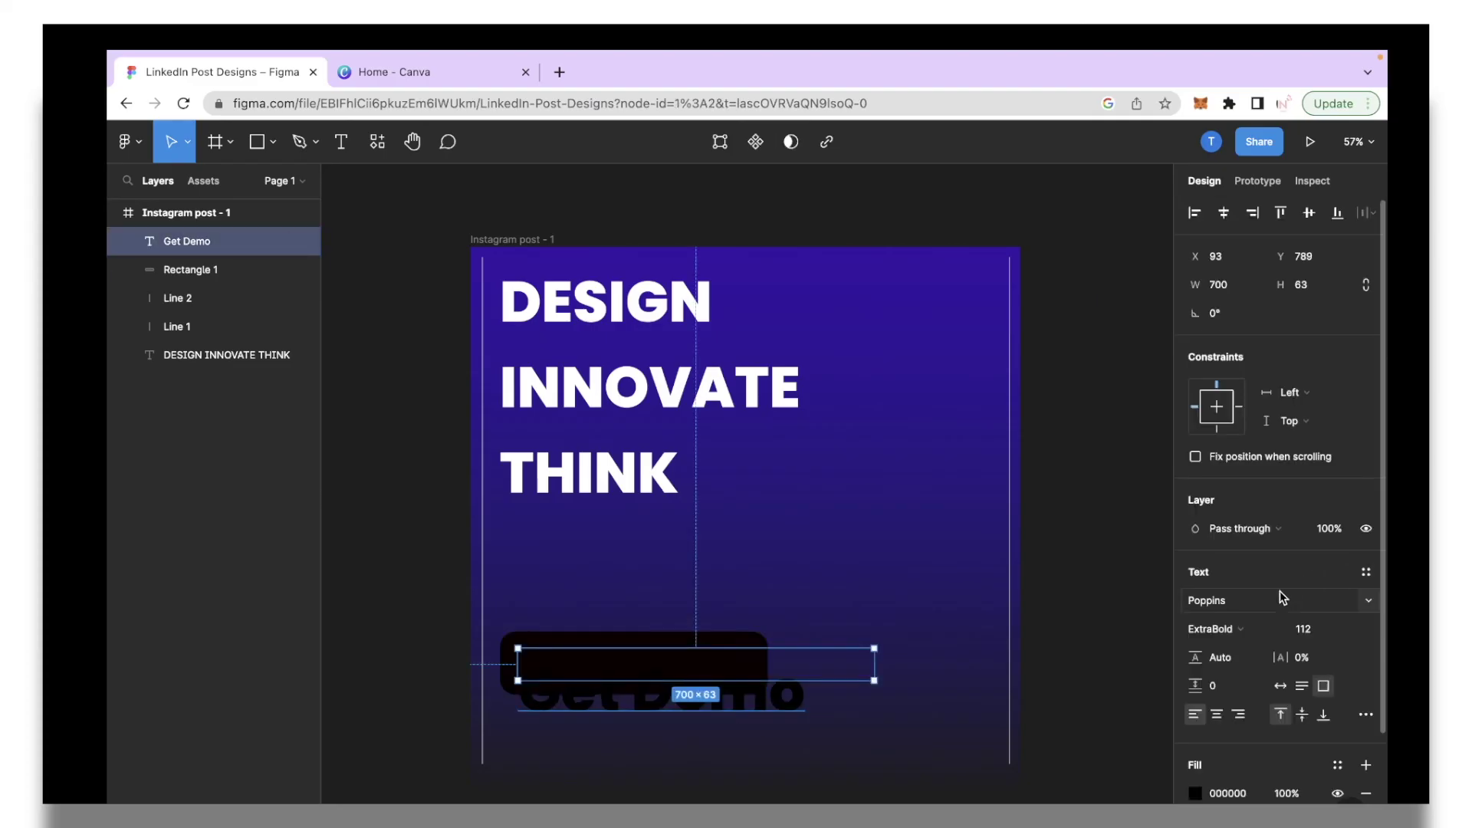
scroll(1196, 606, down, 3)
click(1195, 652)
click(1070, 407)
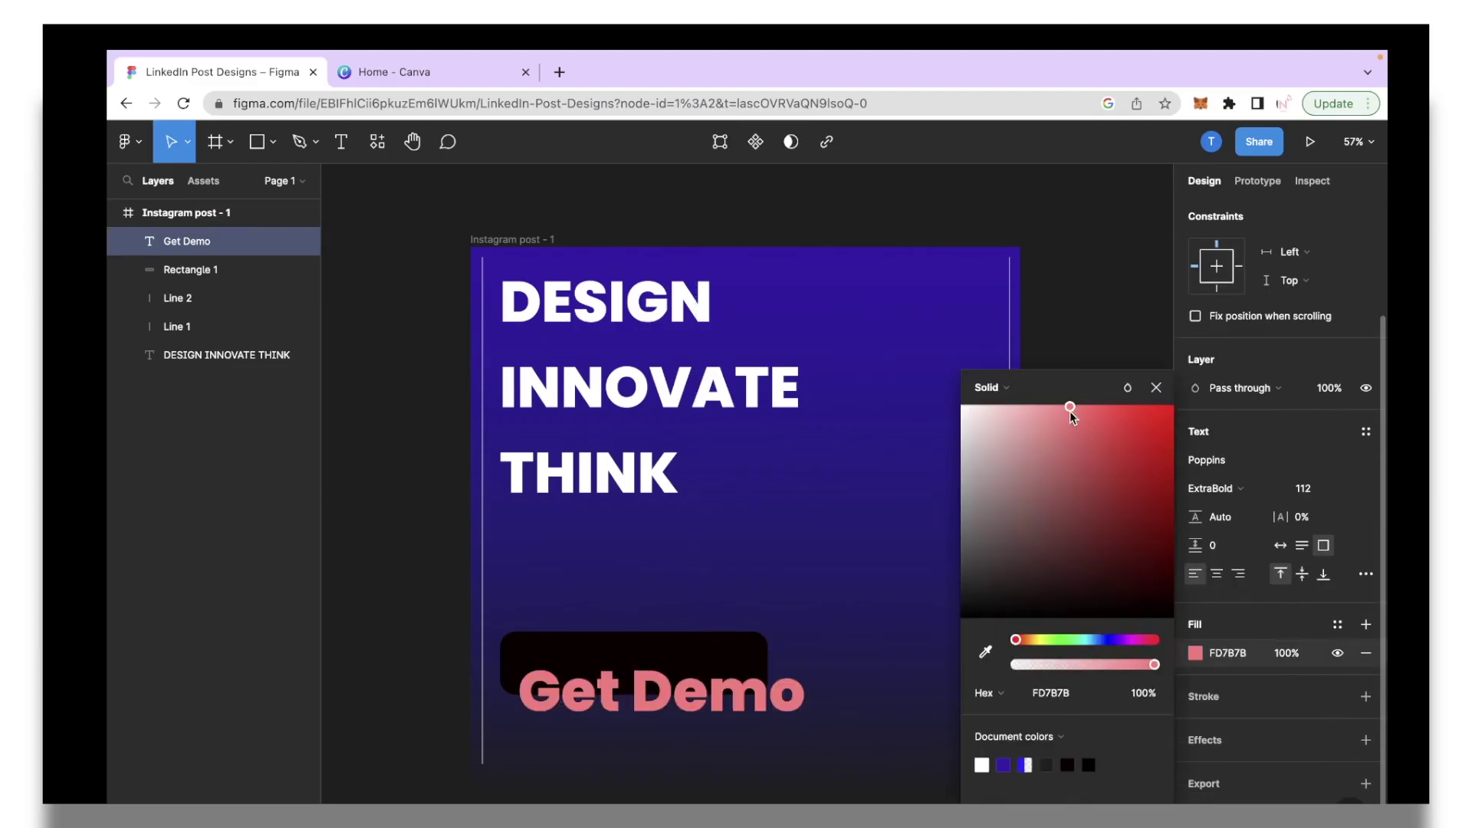
drag(1070, 411, 1079, 411)
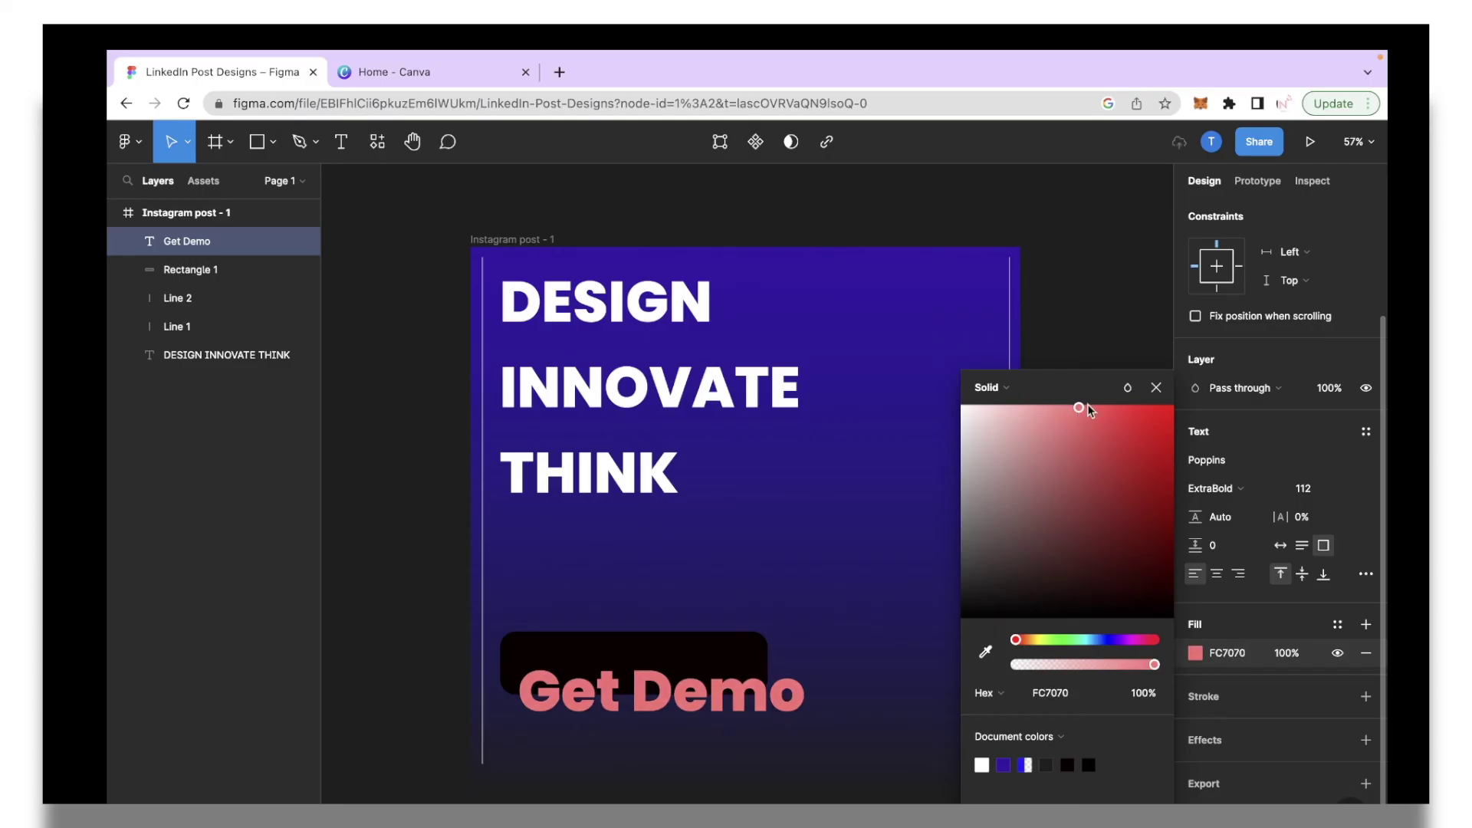
click(1156, 388)
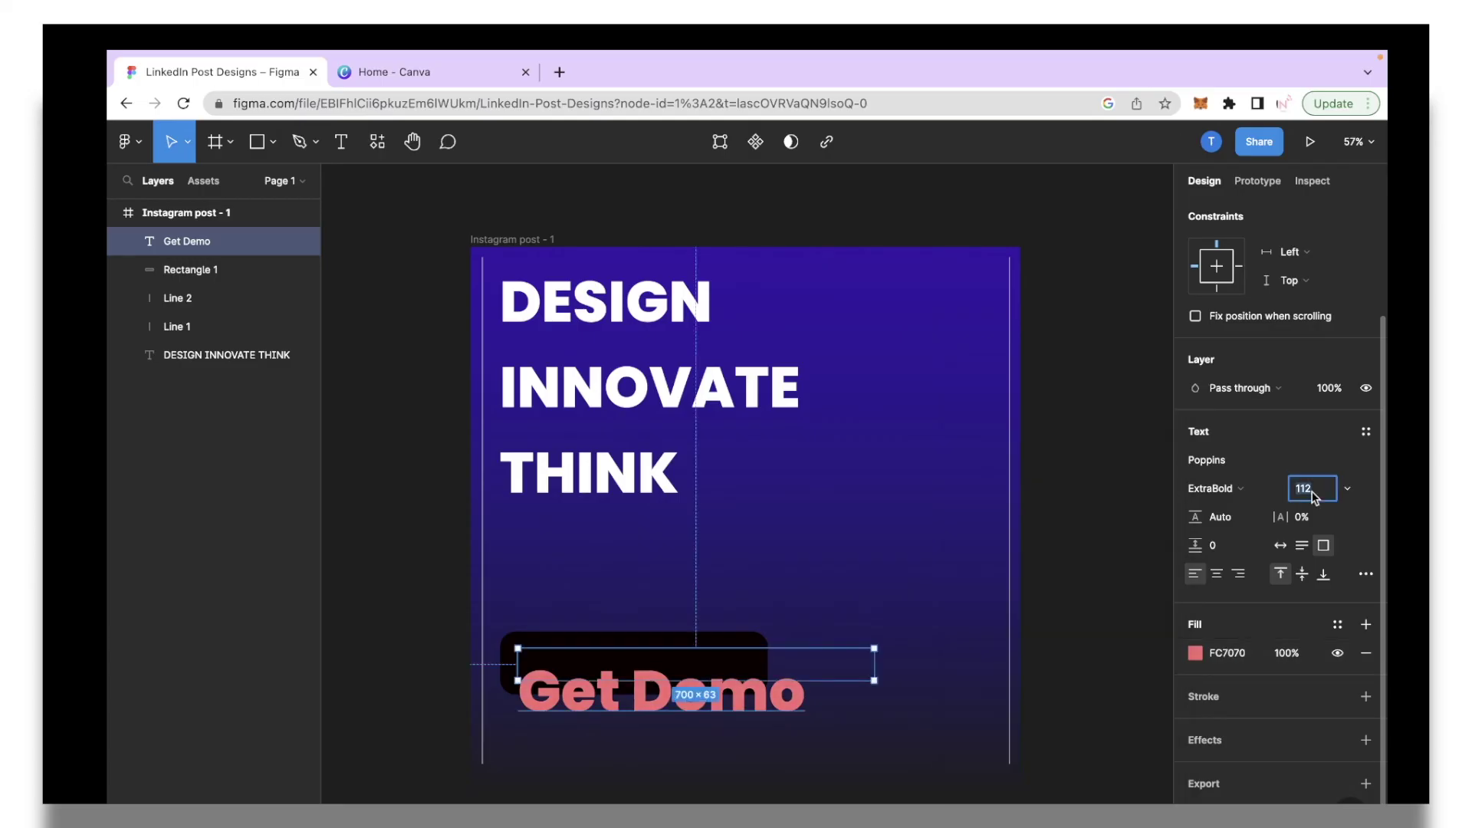
key(Return)
Step: Narrow the black button rectangle to 286 wide around the Get Demo label
click(738, 666)
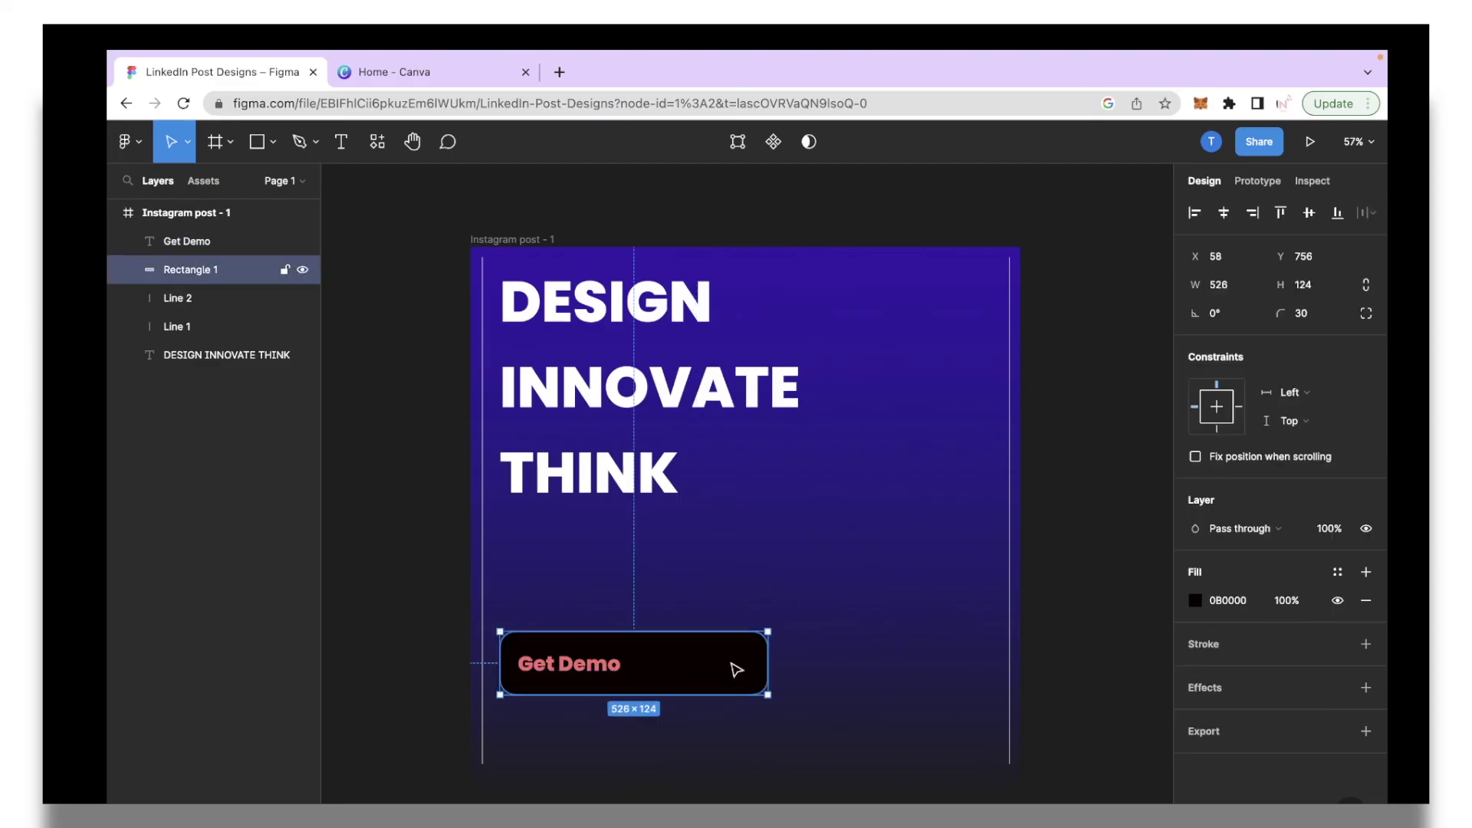
drag(770, 658, 646, 651)
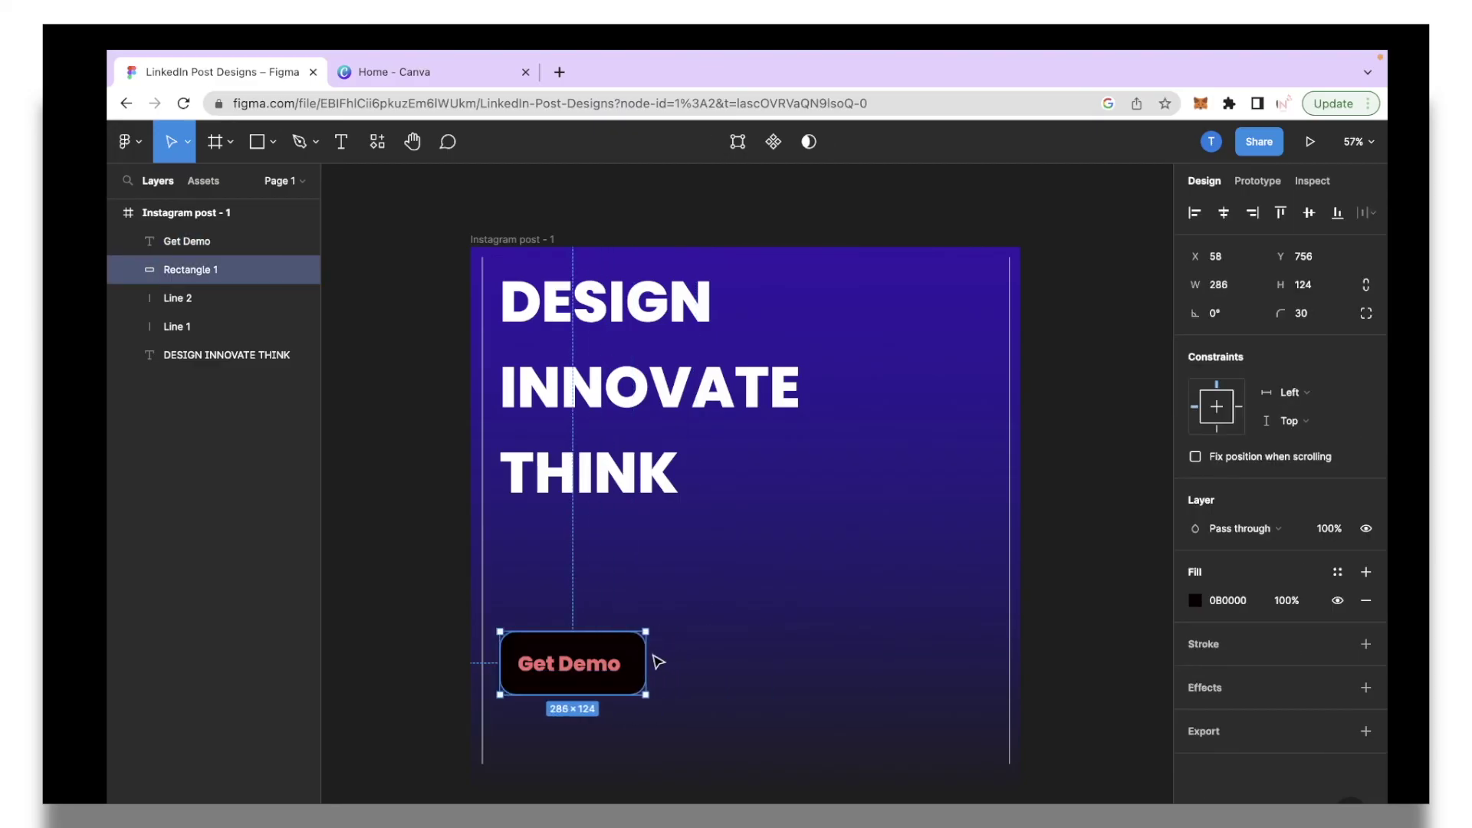
click(595, 668)
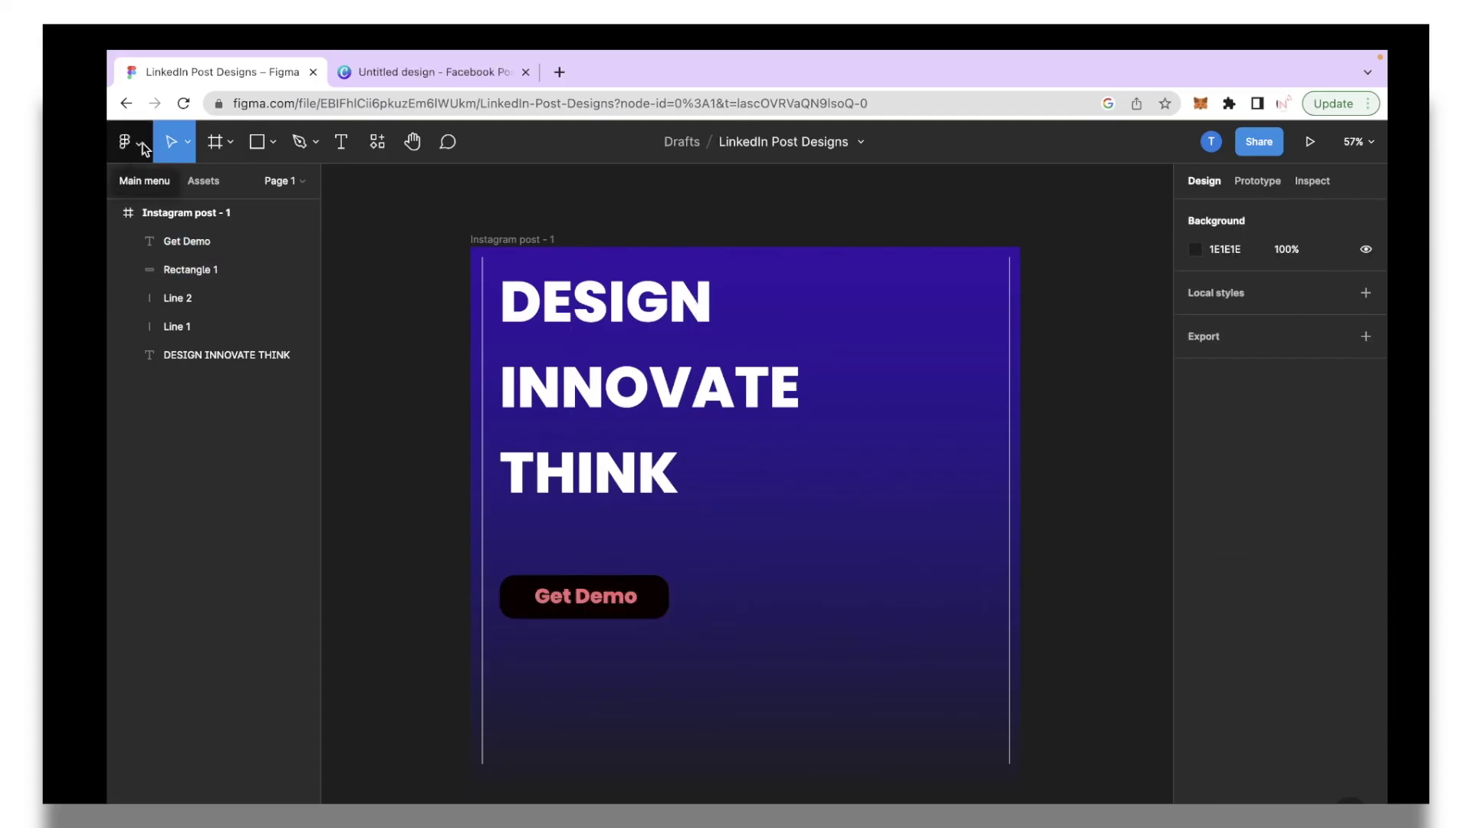
Step: Find the Unsplash plugin under Plugins > Find more plugins and run it
click(144, 146)
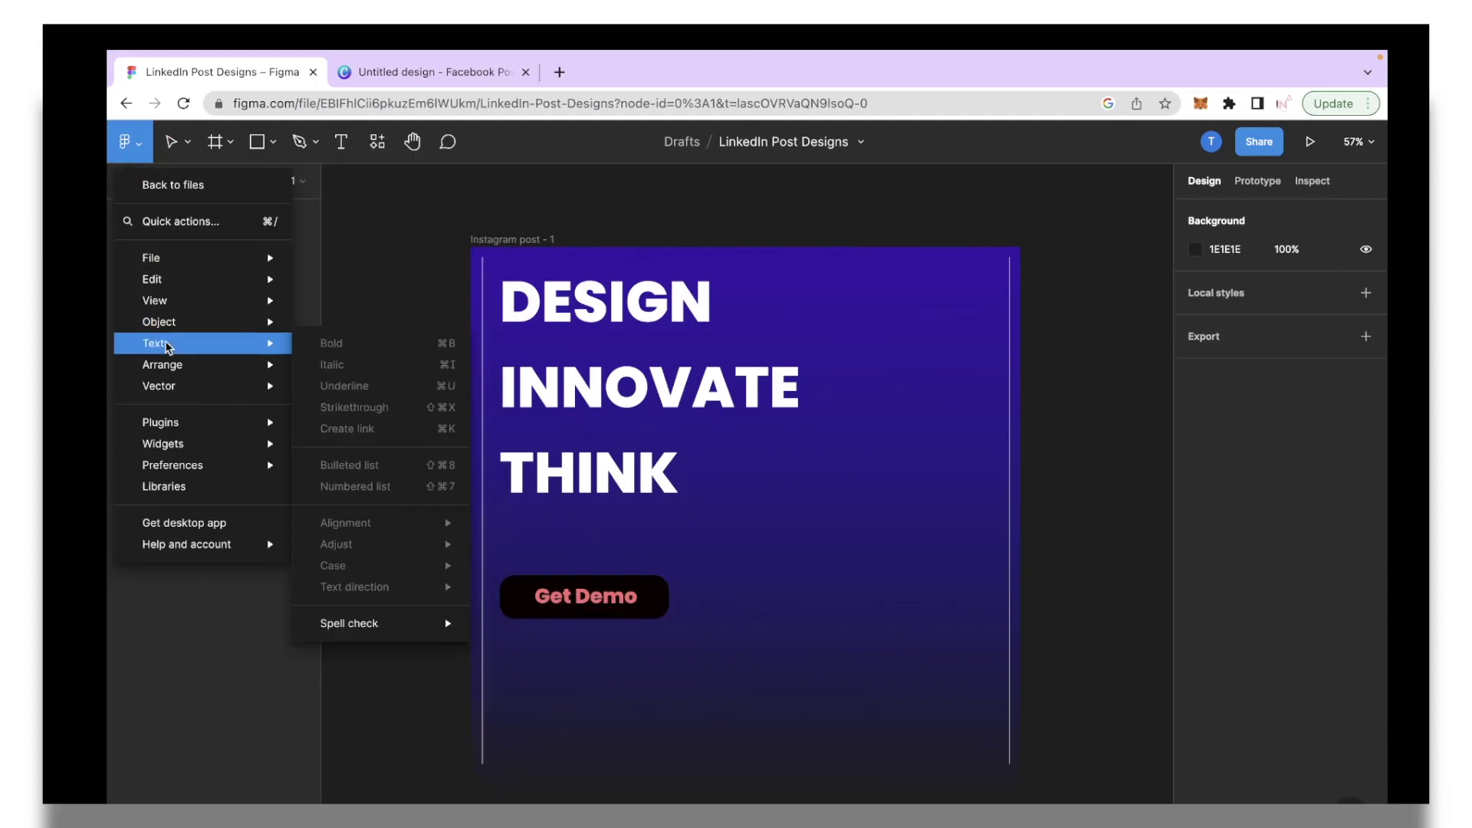
mouse_move(188, 432)
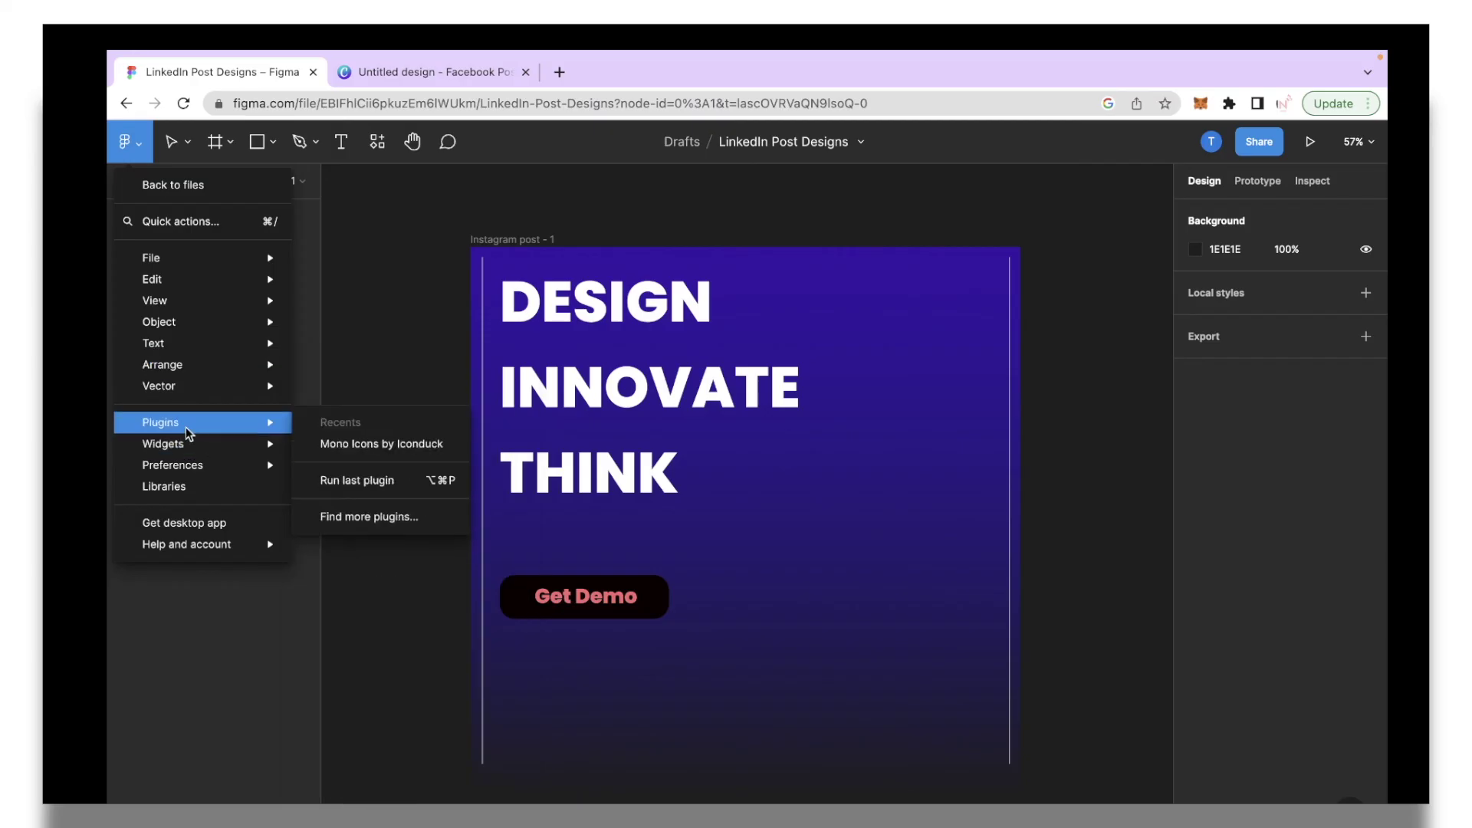
click(392, 527)
text(unsplash)
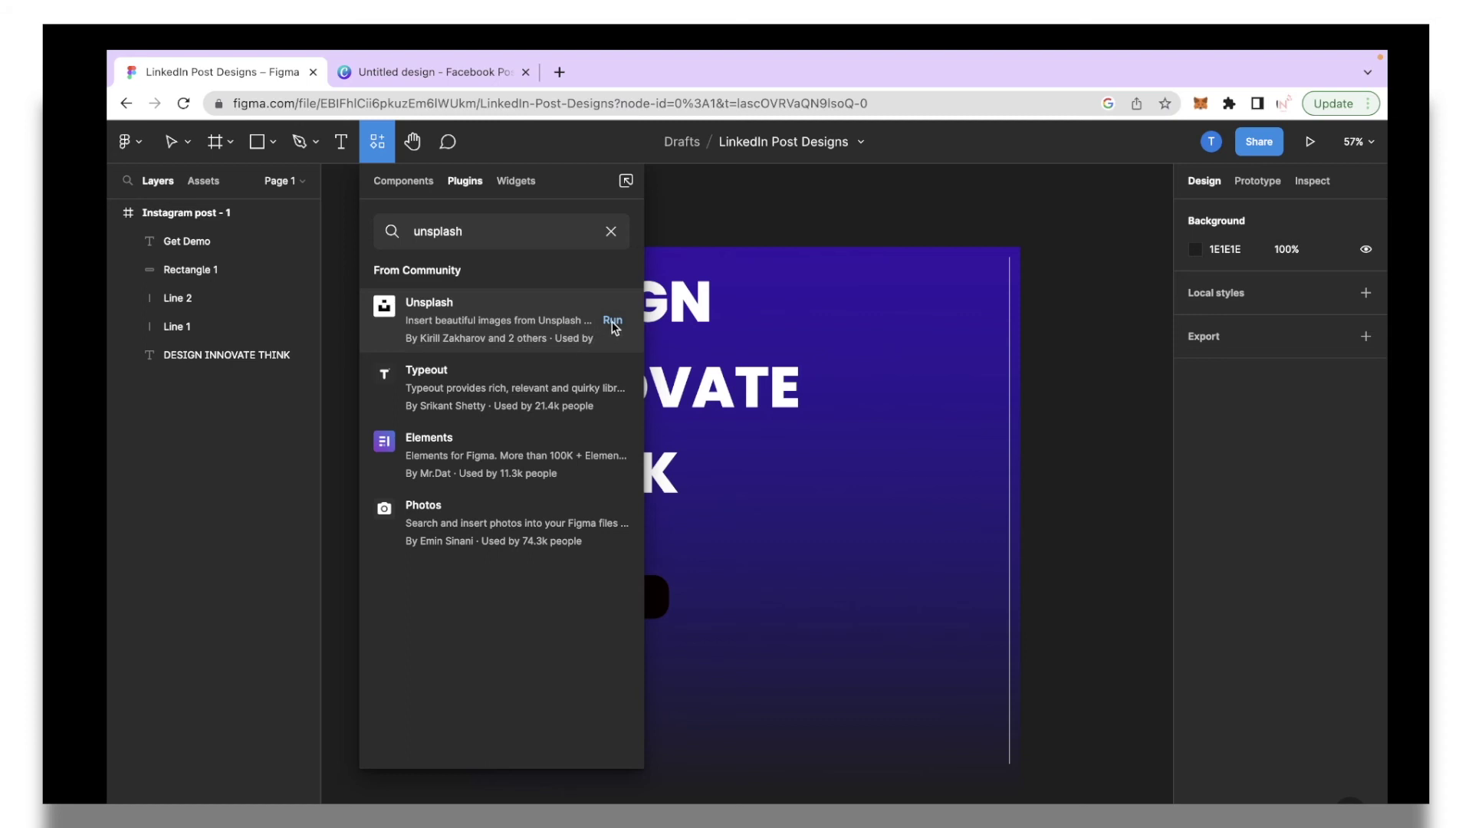
click(613, 325)
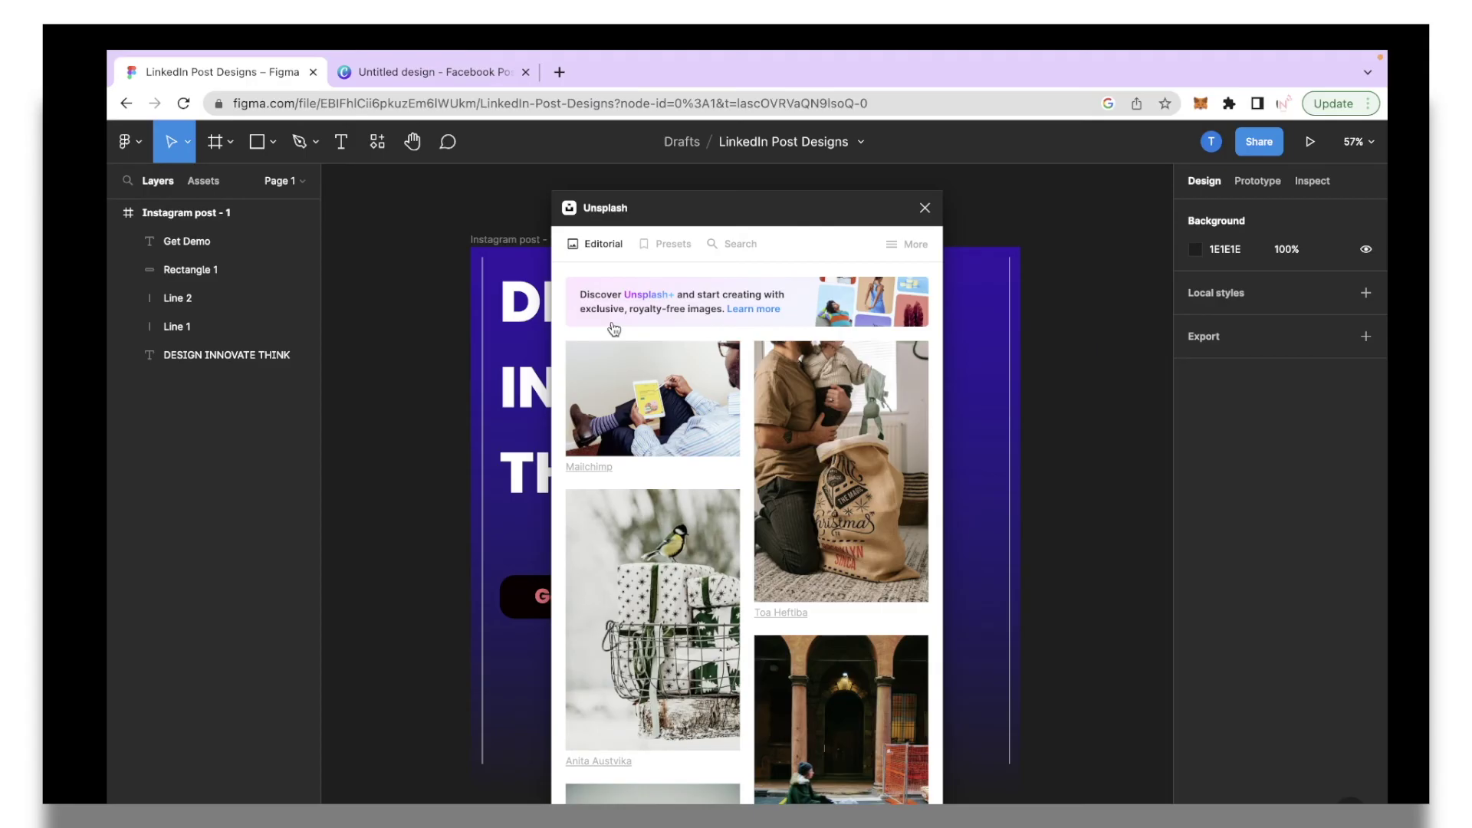
scroll(614, 494, down, 10)
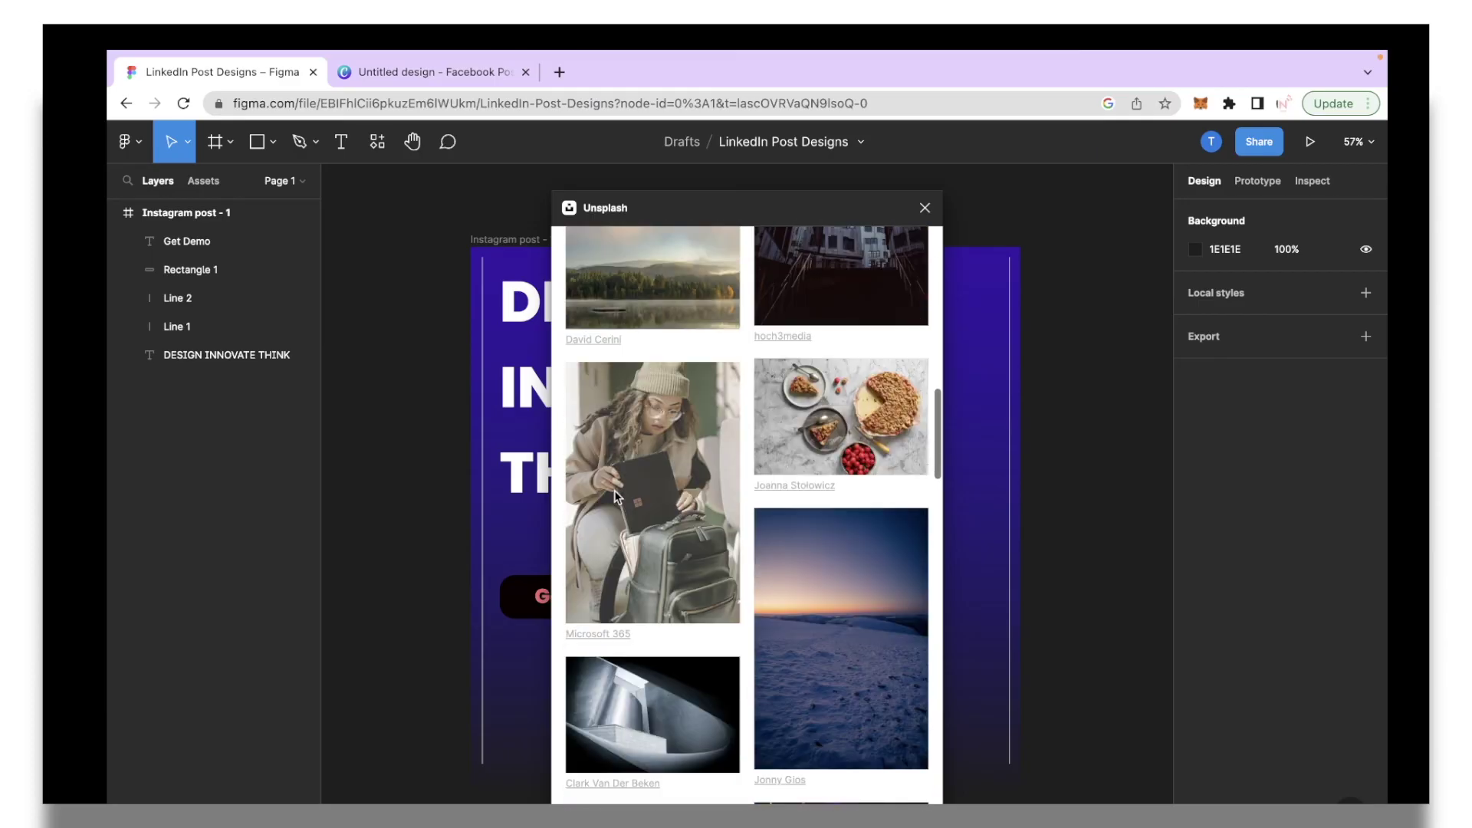
scroll(614, 495, up, 10)
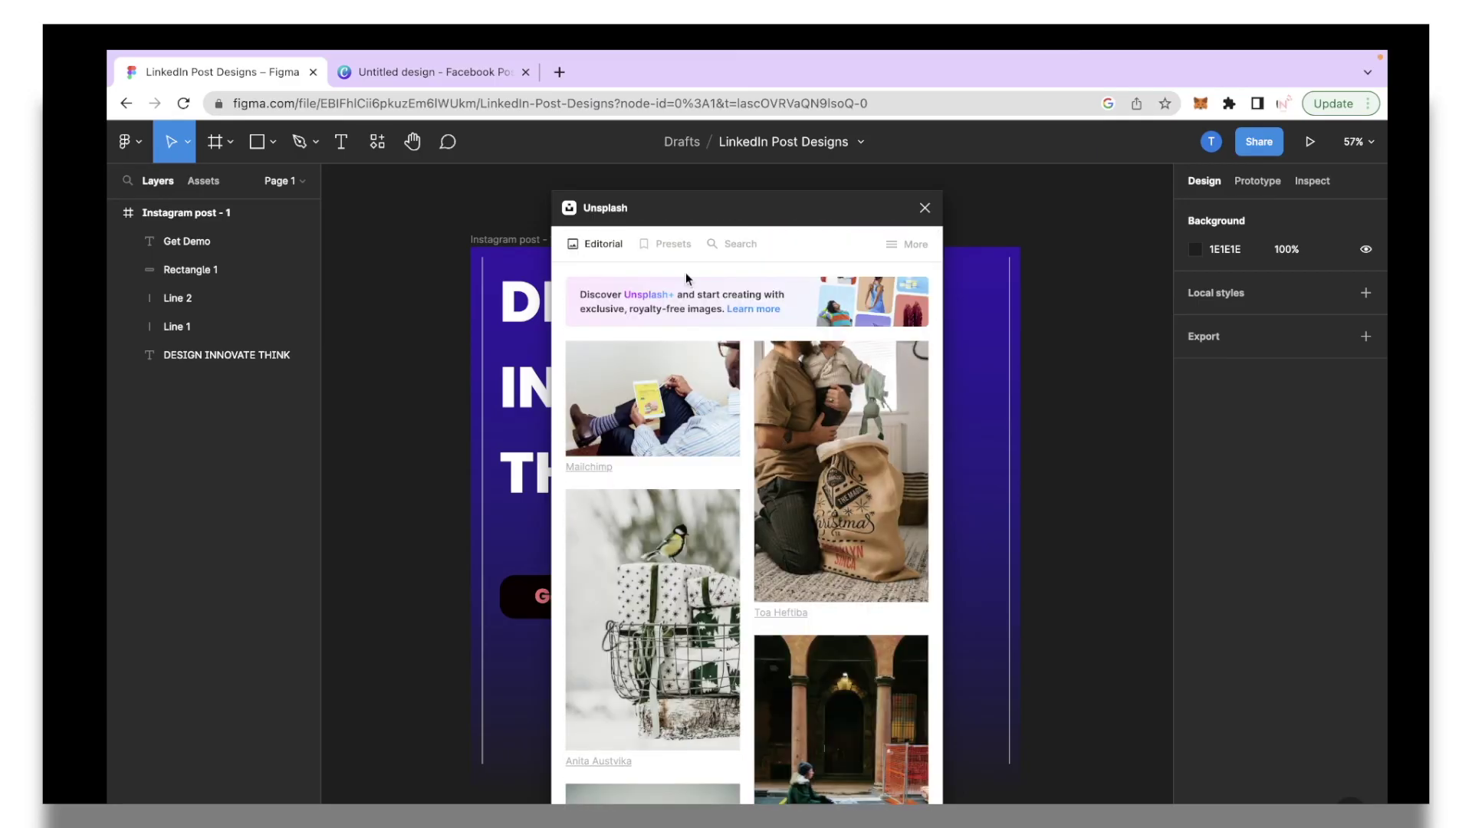
Step: Search Unsplash for 'software' and insert the photo of two women at a laptop
click(718, 244)
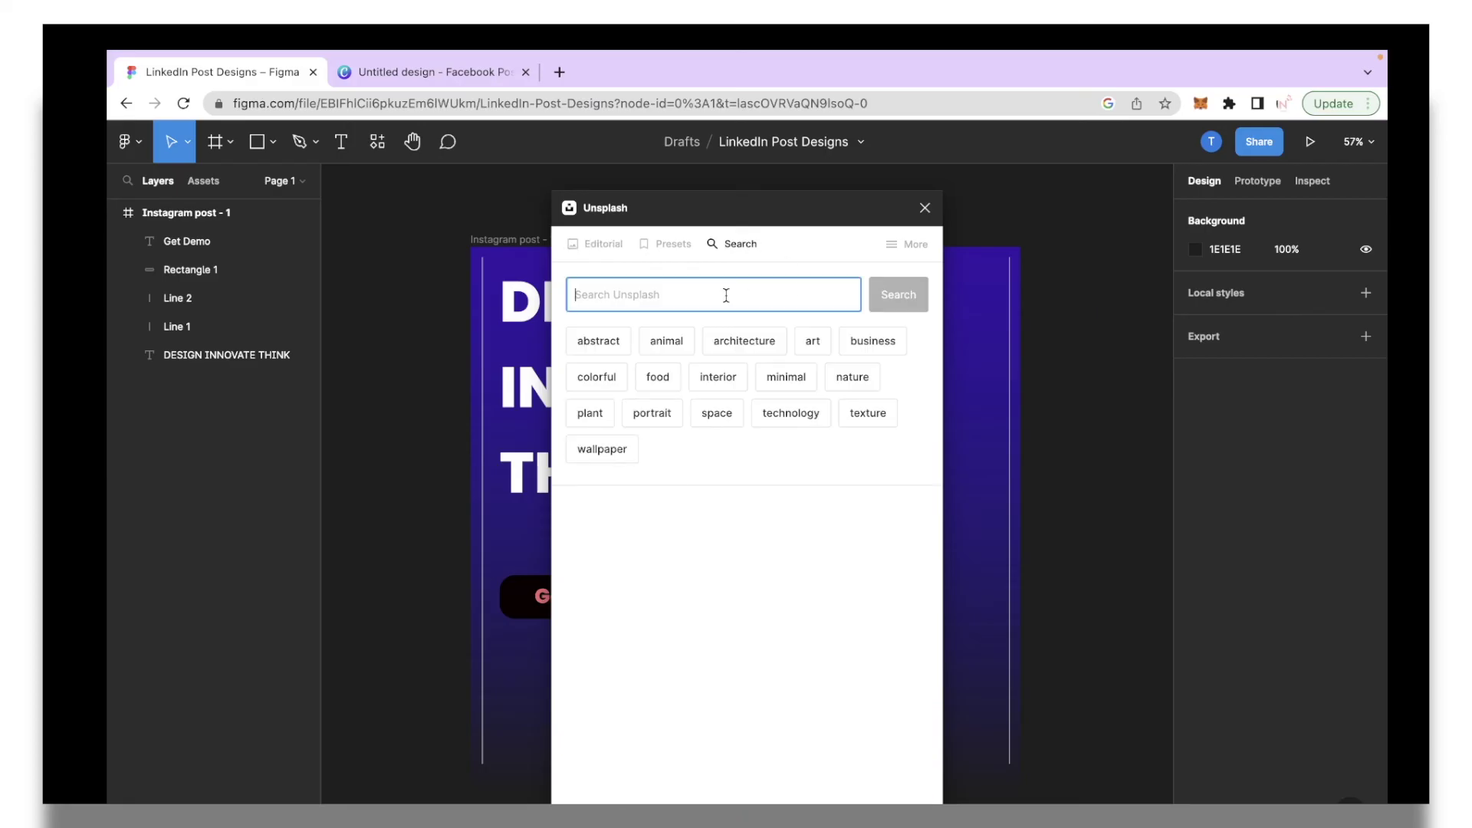
text(software)
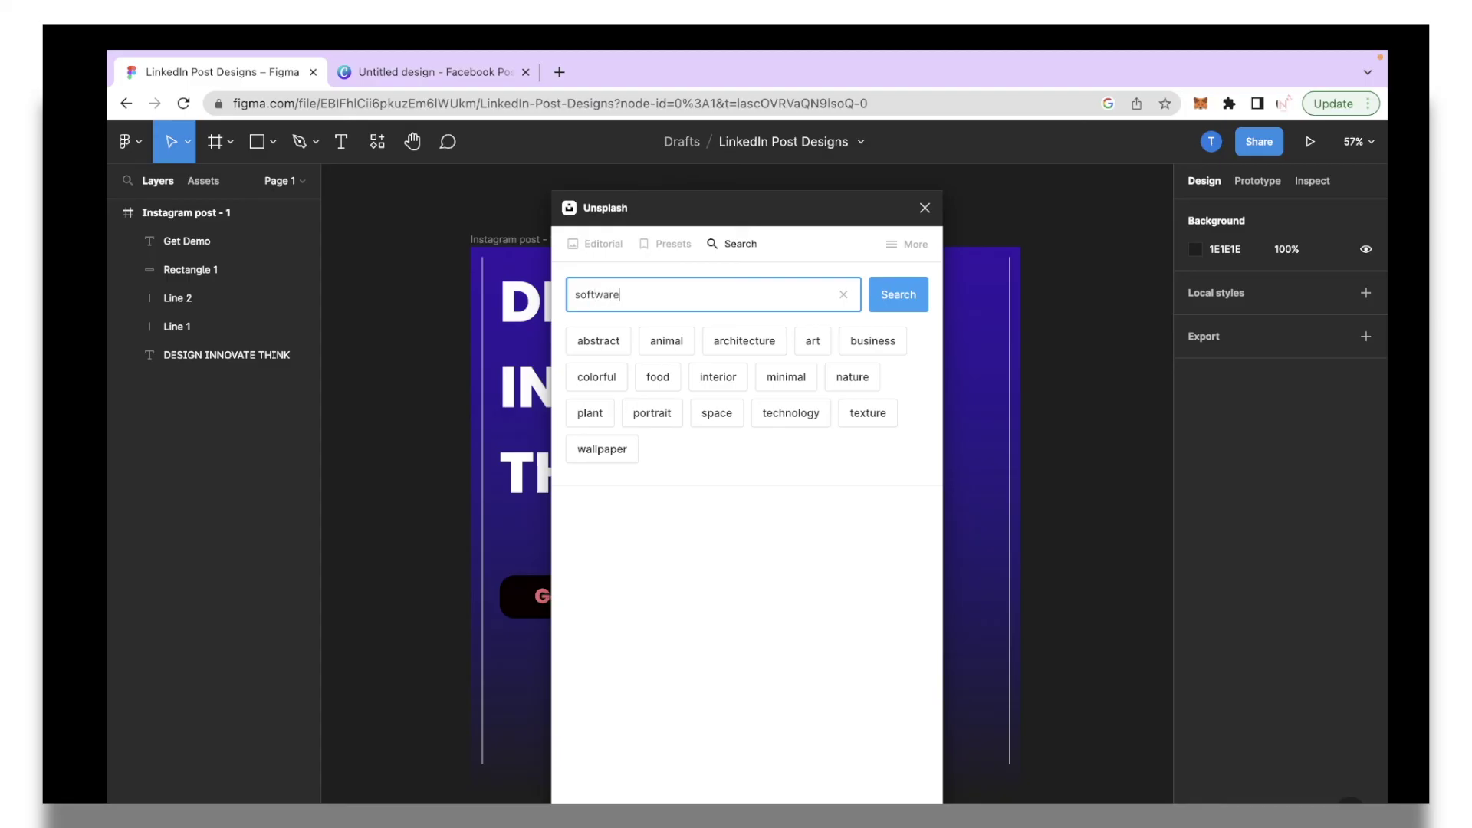
key(Return)
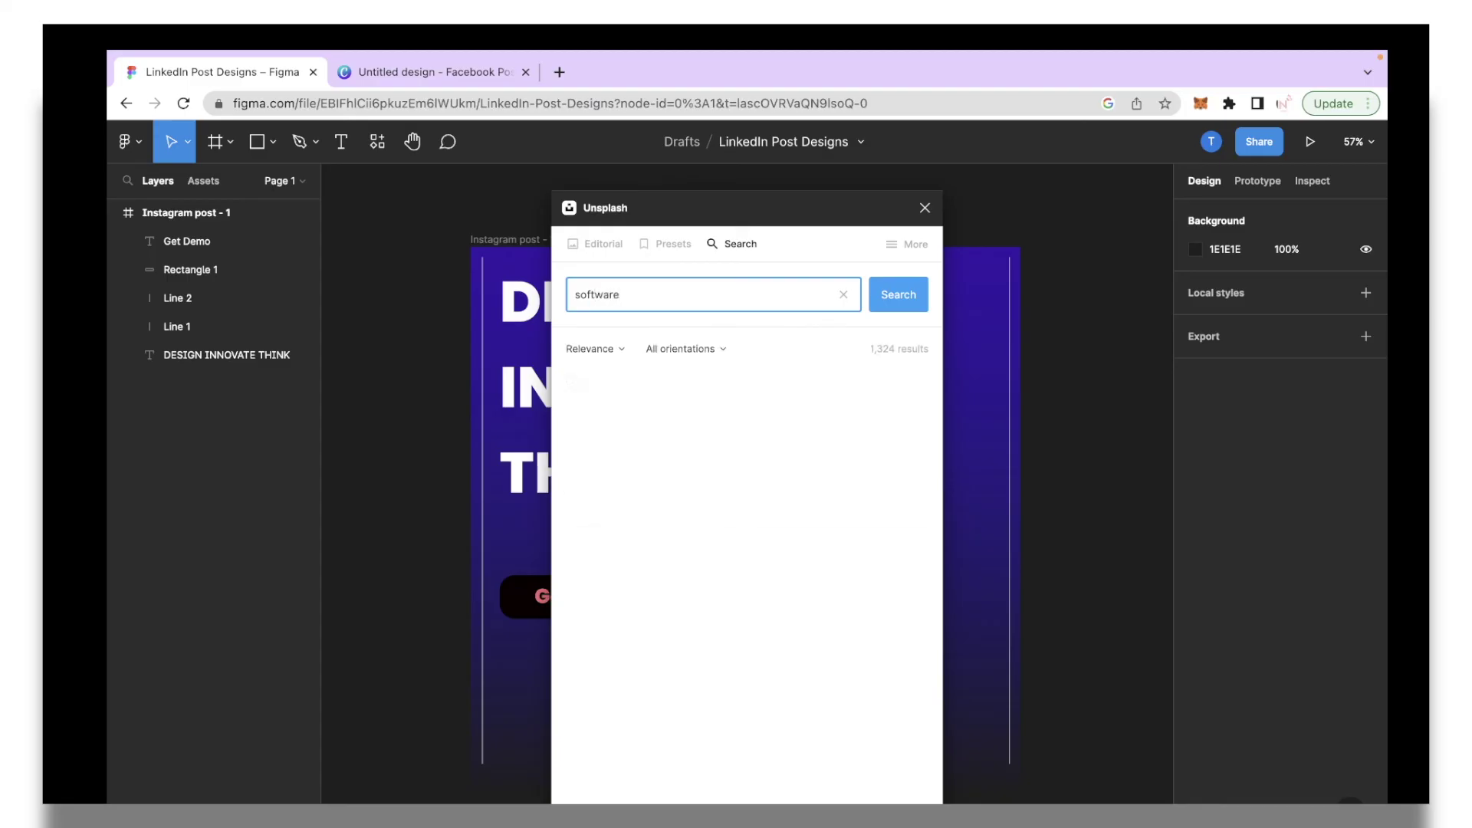
scroll(825, 678, down, 10)
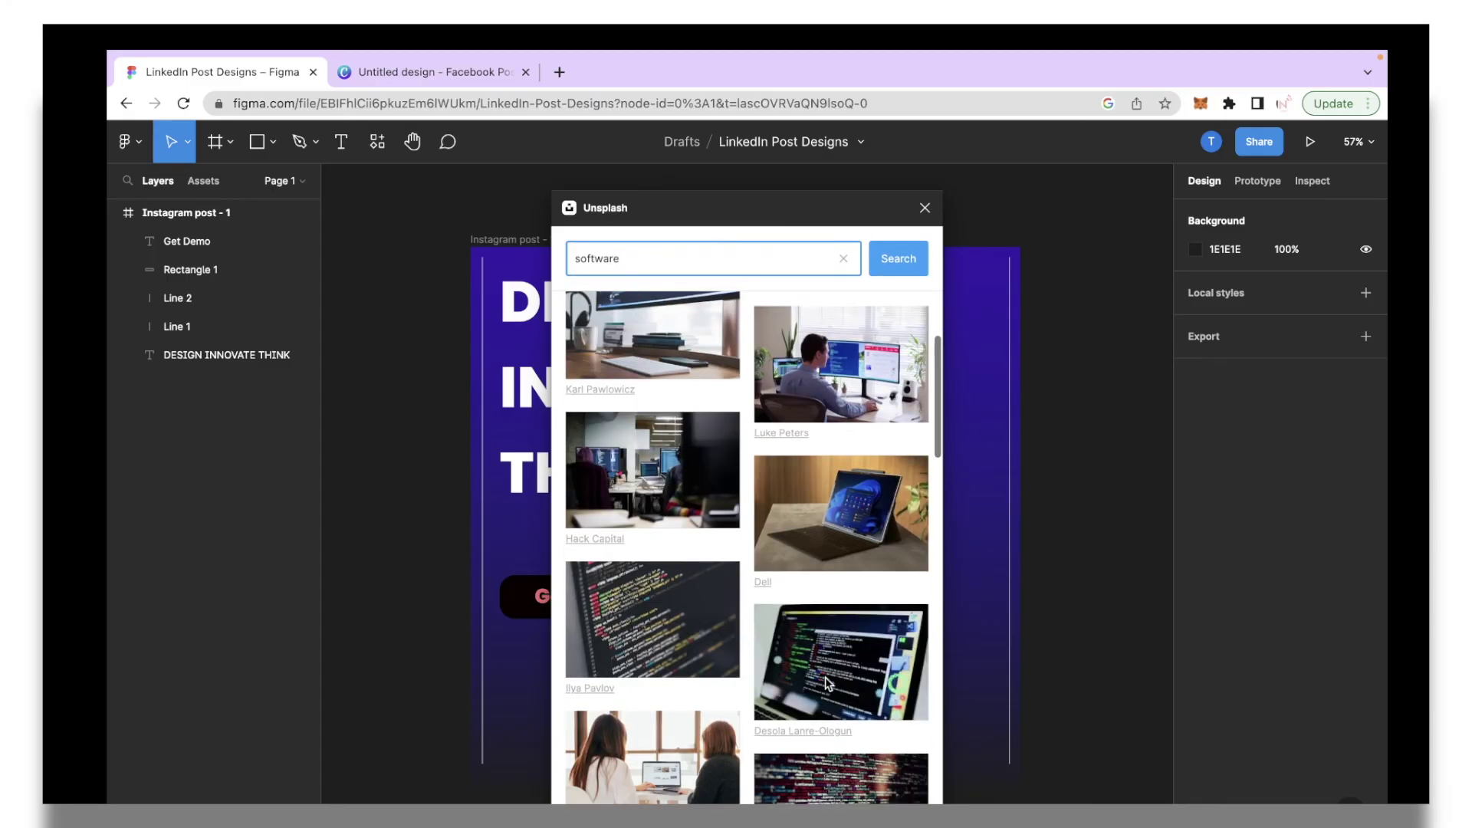
scroll(825, 678, down, 5)
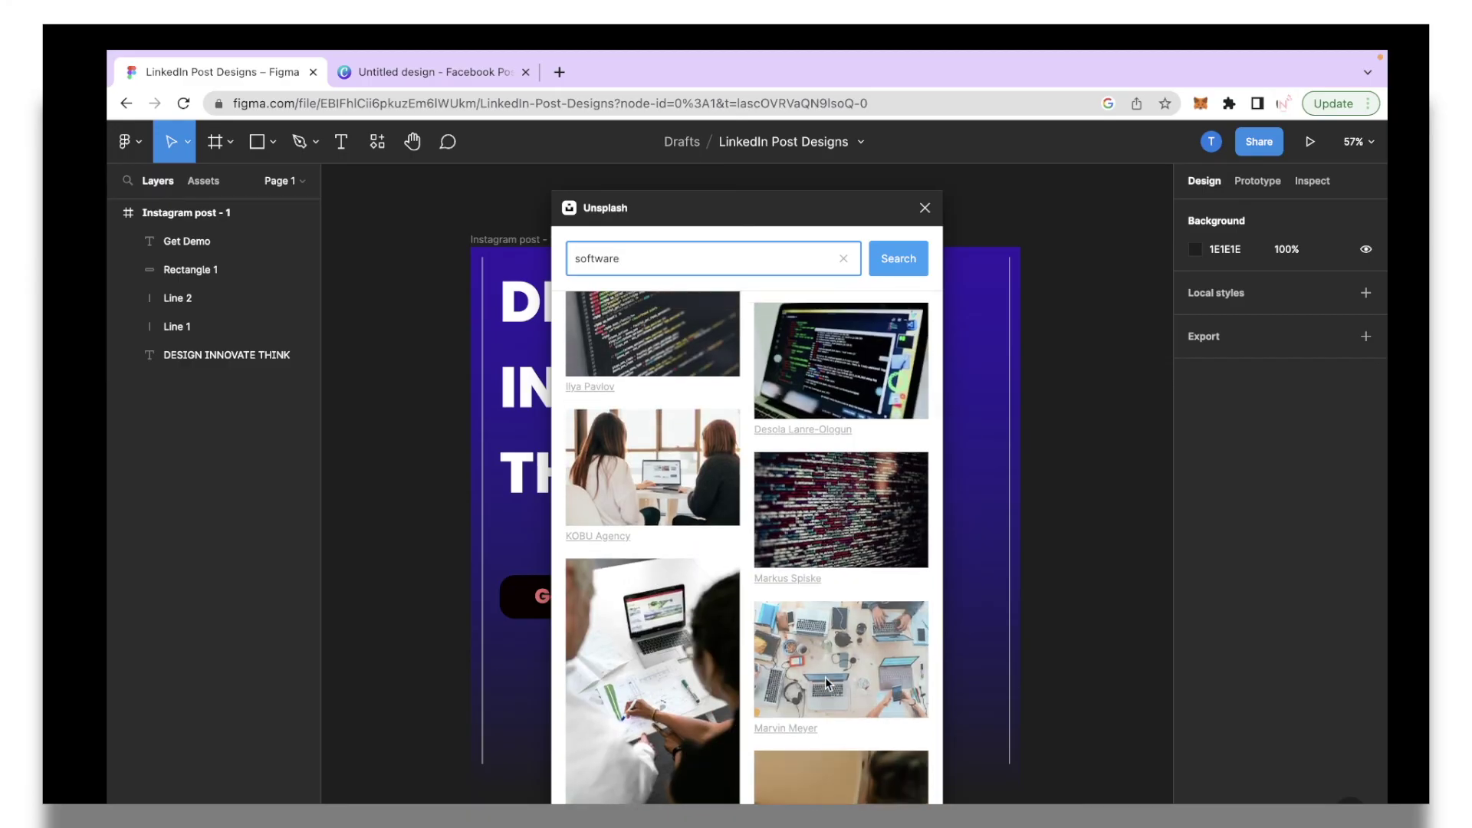
scroll(825, 678, down, 3)
scroll(648, 606, up, 6)
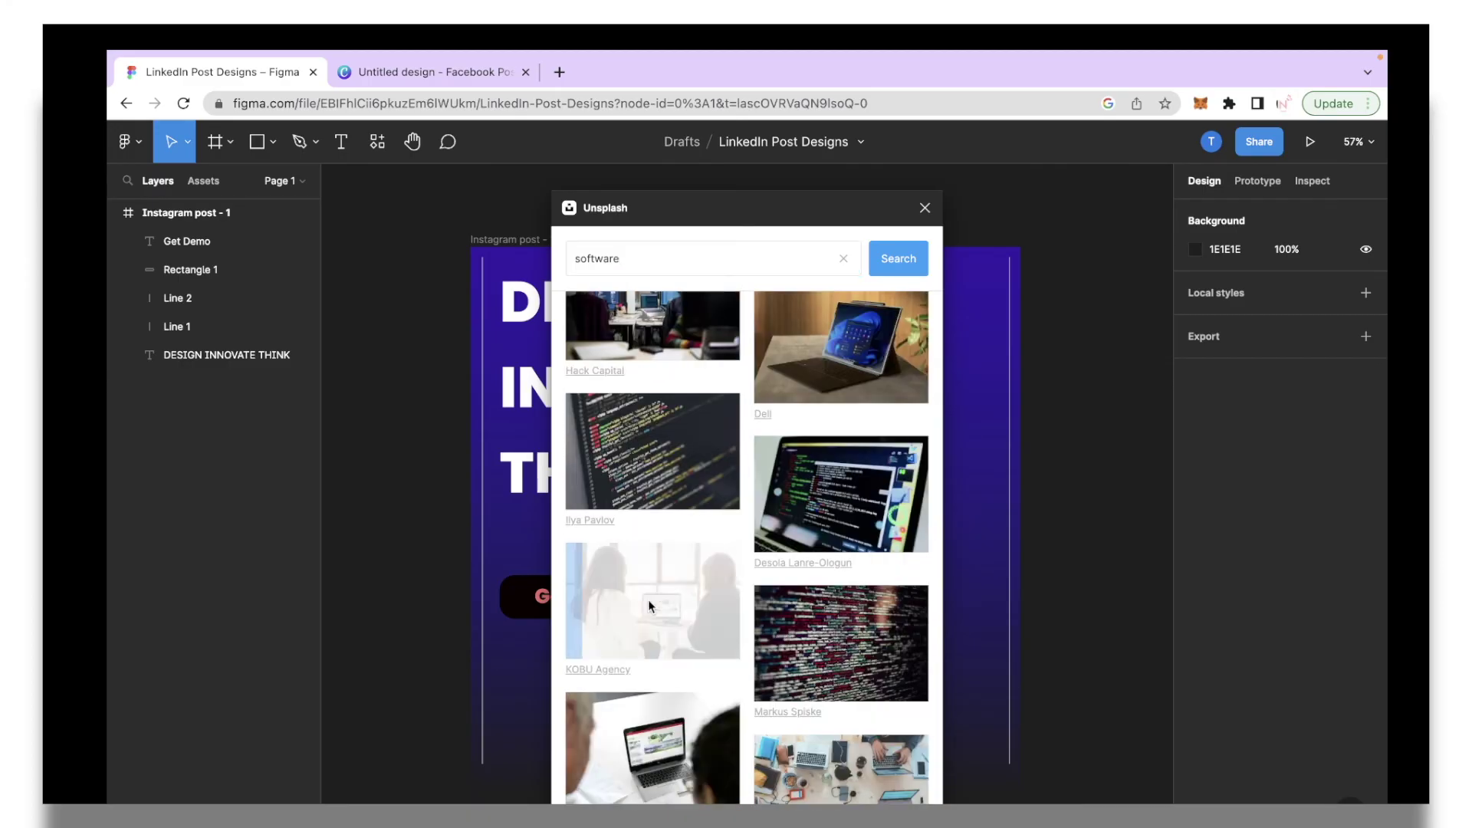
click(649, 606)
Step: Shrink the photo to 674×439 and place it in the post's lower-right corner
click(925, 208)
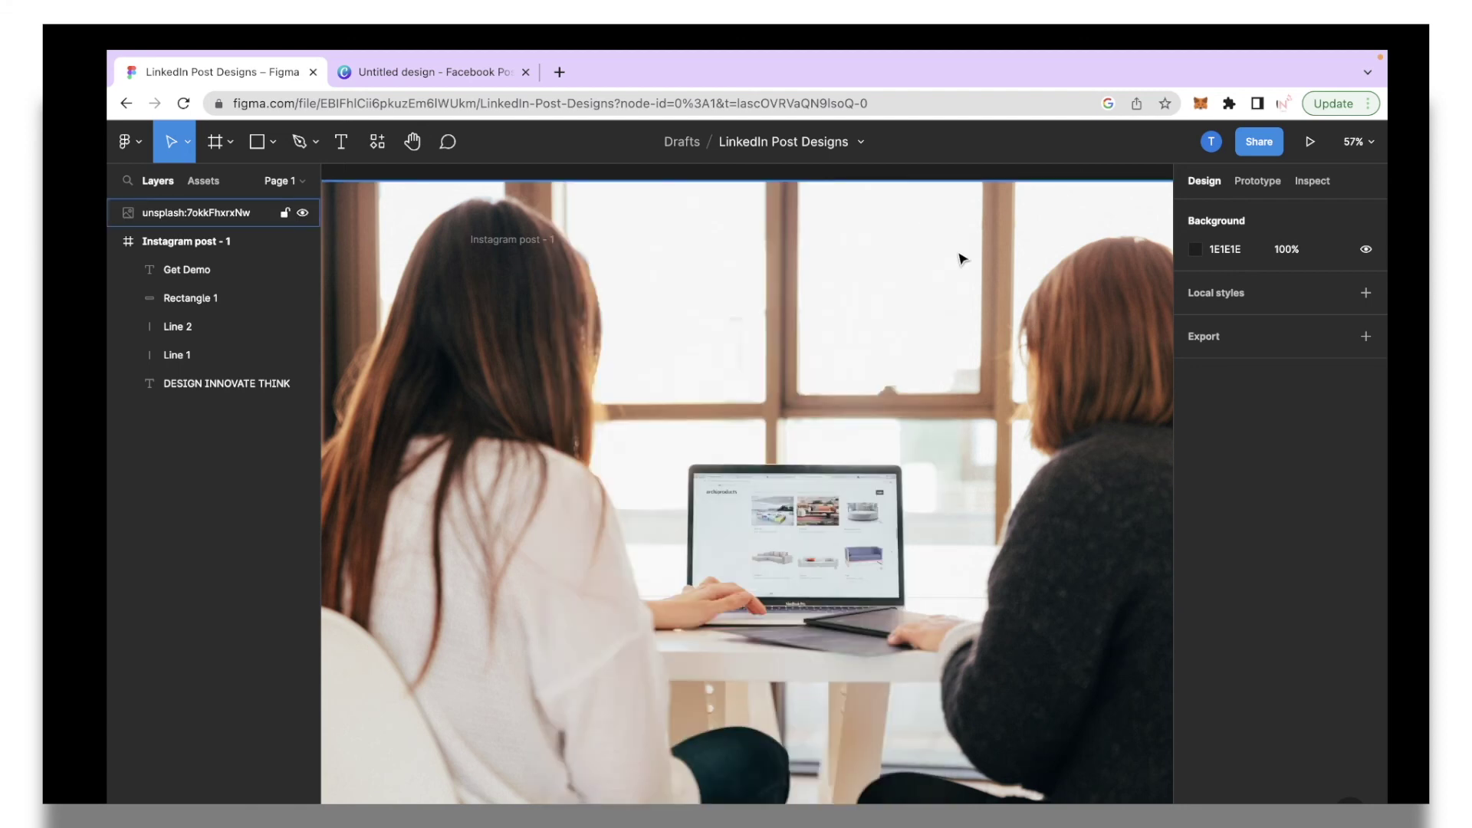
scroll(771, 352, down, 5)
click(834, 295)
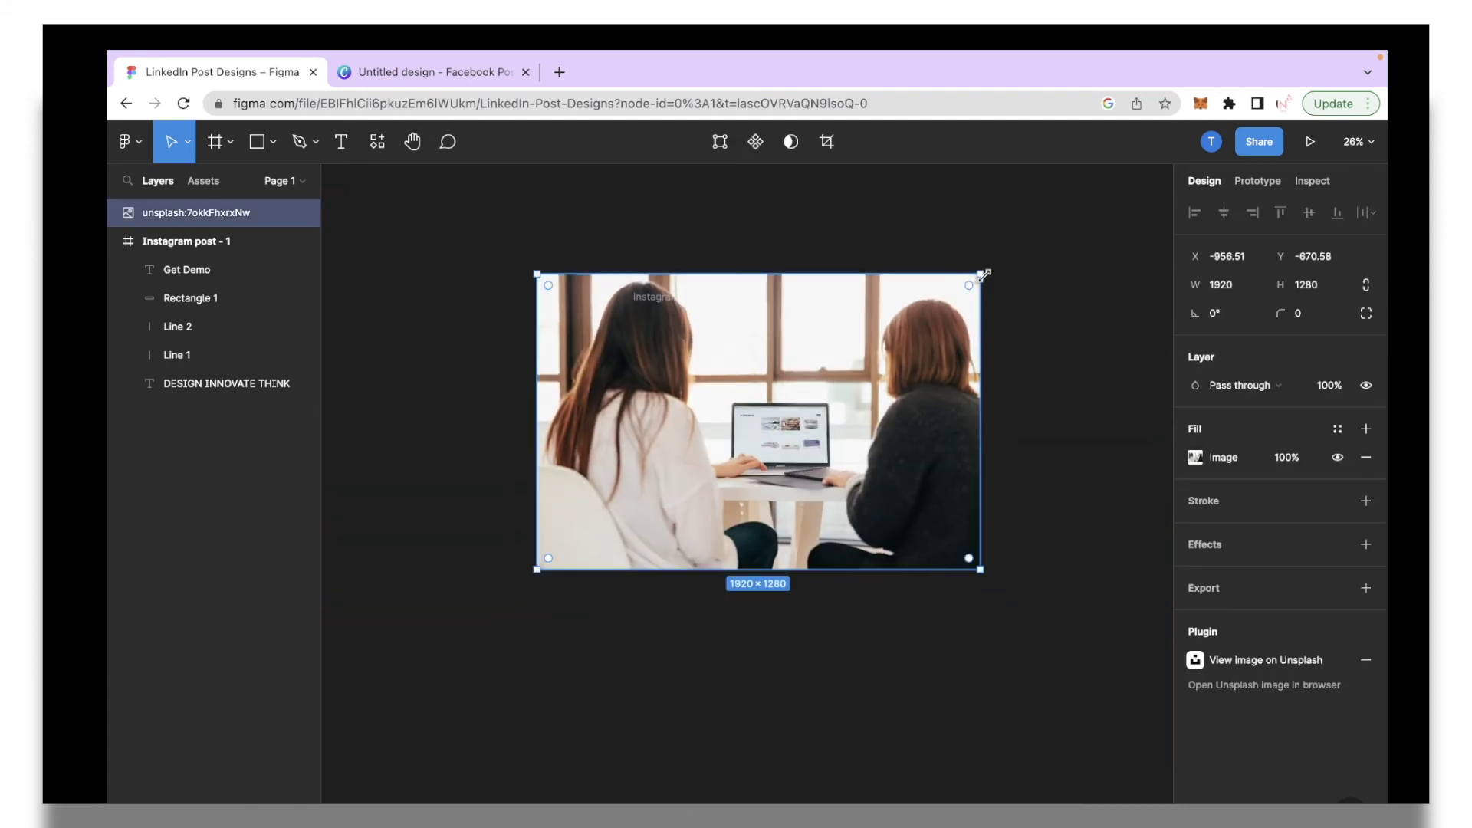
drag(984, 274, 815, 381)
scroll(726, 417, up, 3)
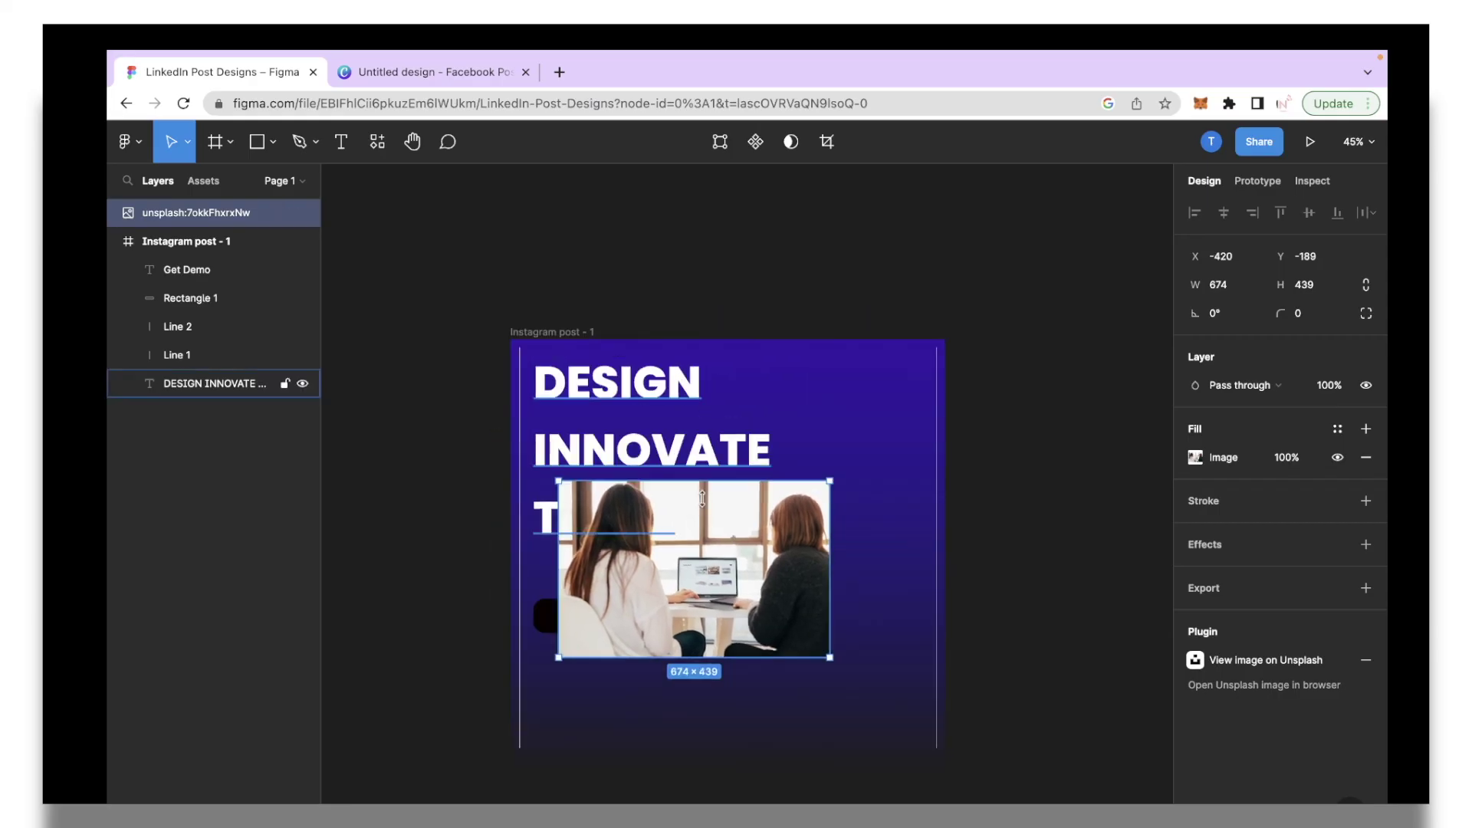
drag(706, 544, 812, 626)
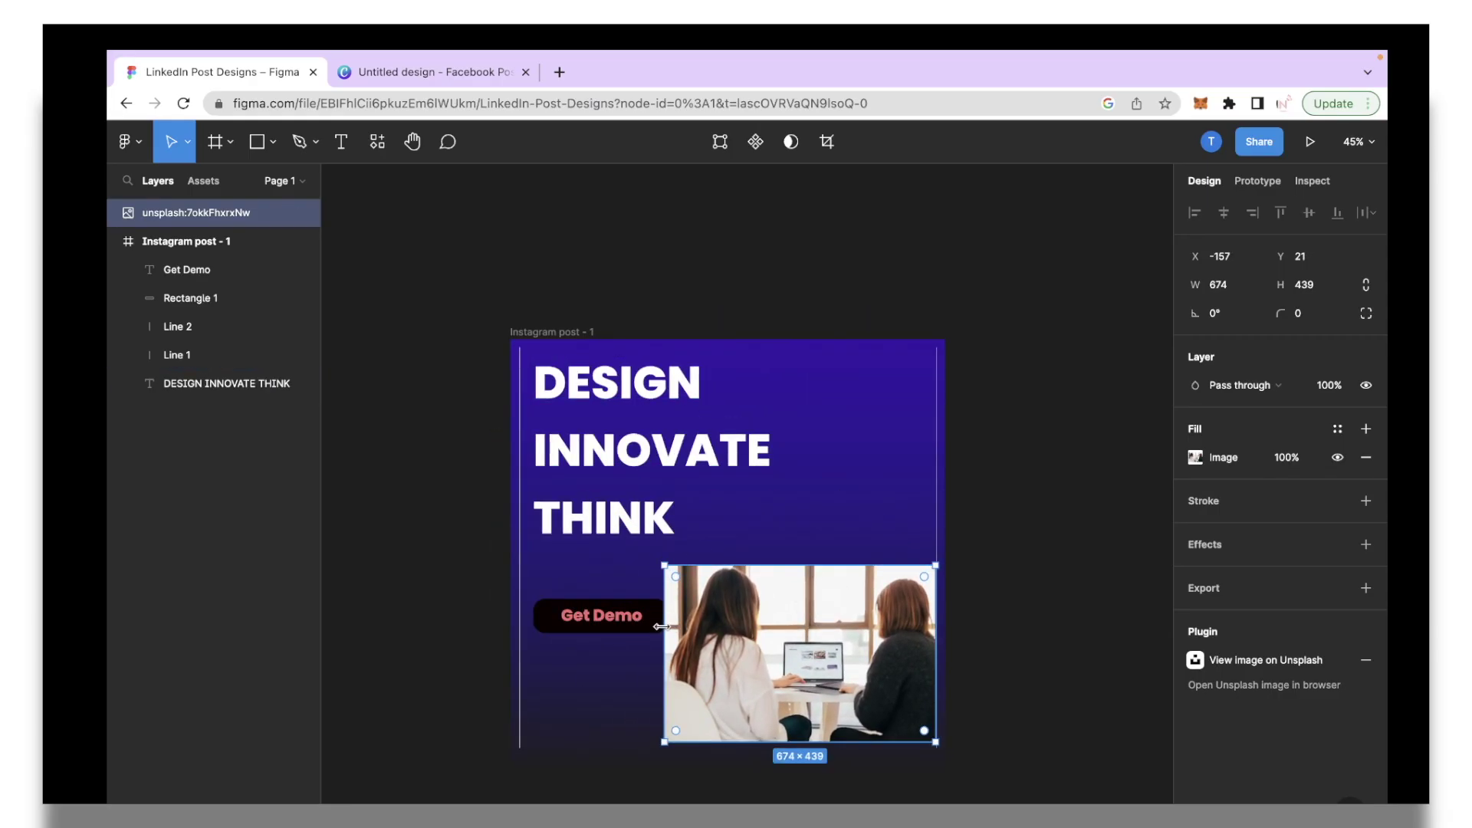
scroll(471, 237, down, 3)
Step: Wrap the post and photo in a new 1080×1080 Frame 1 and lock it
drag(894, 250, 468, 598)
right_click(655, 418)
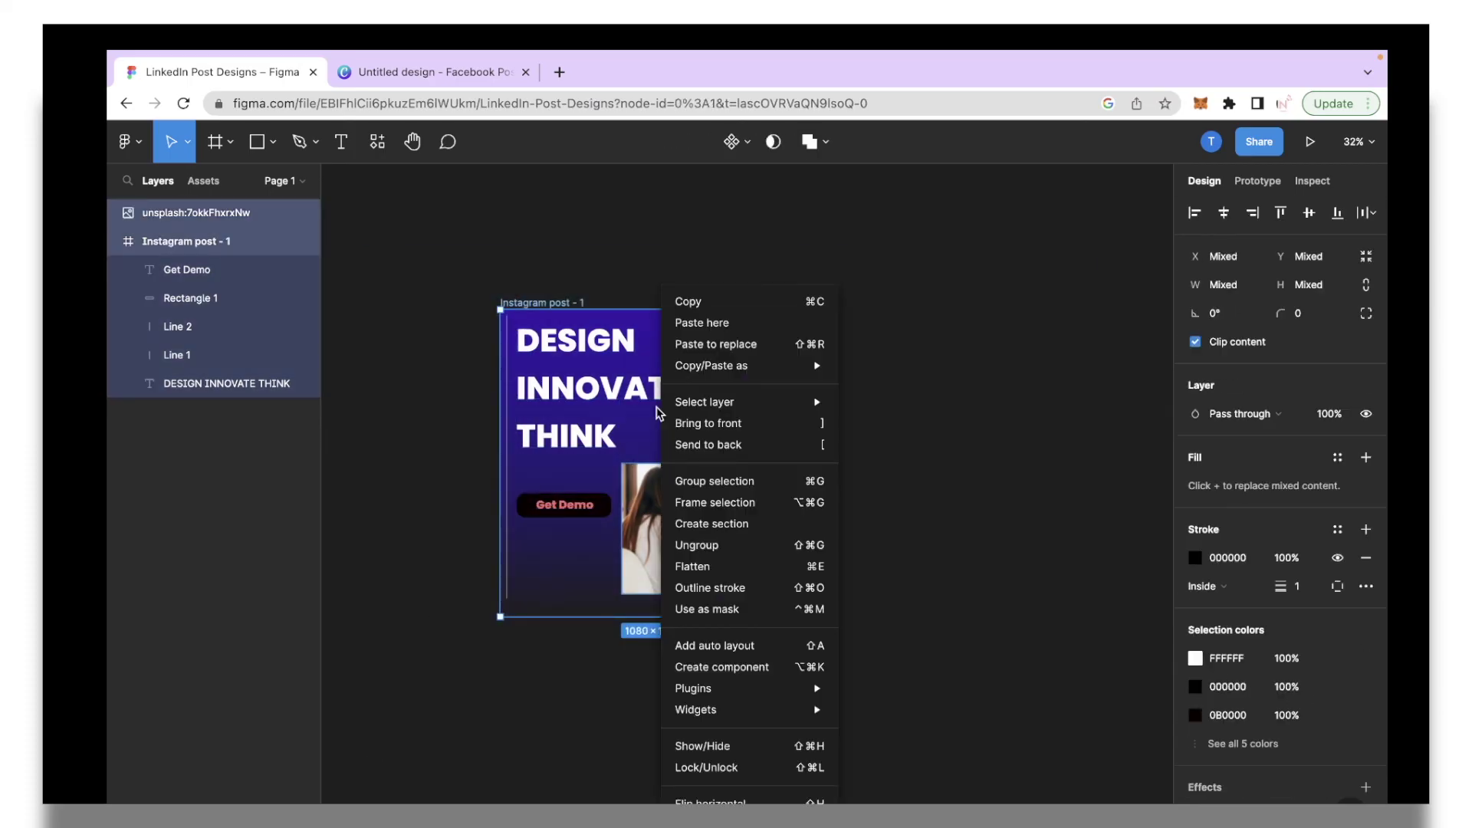
click(742, 509)
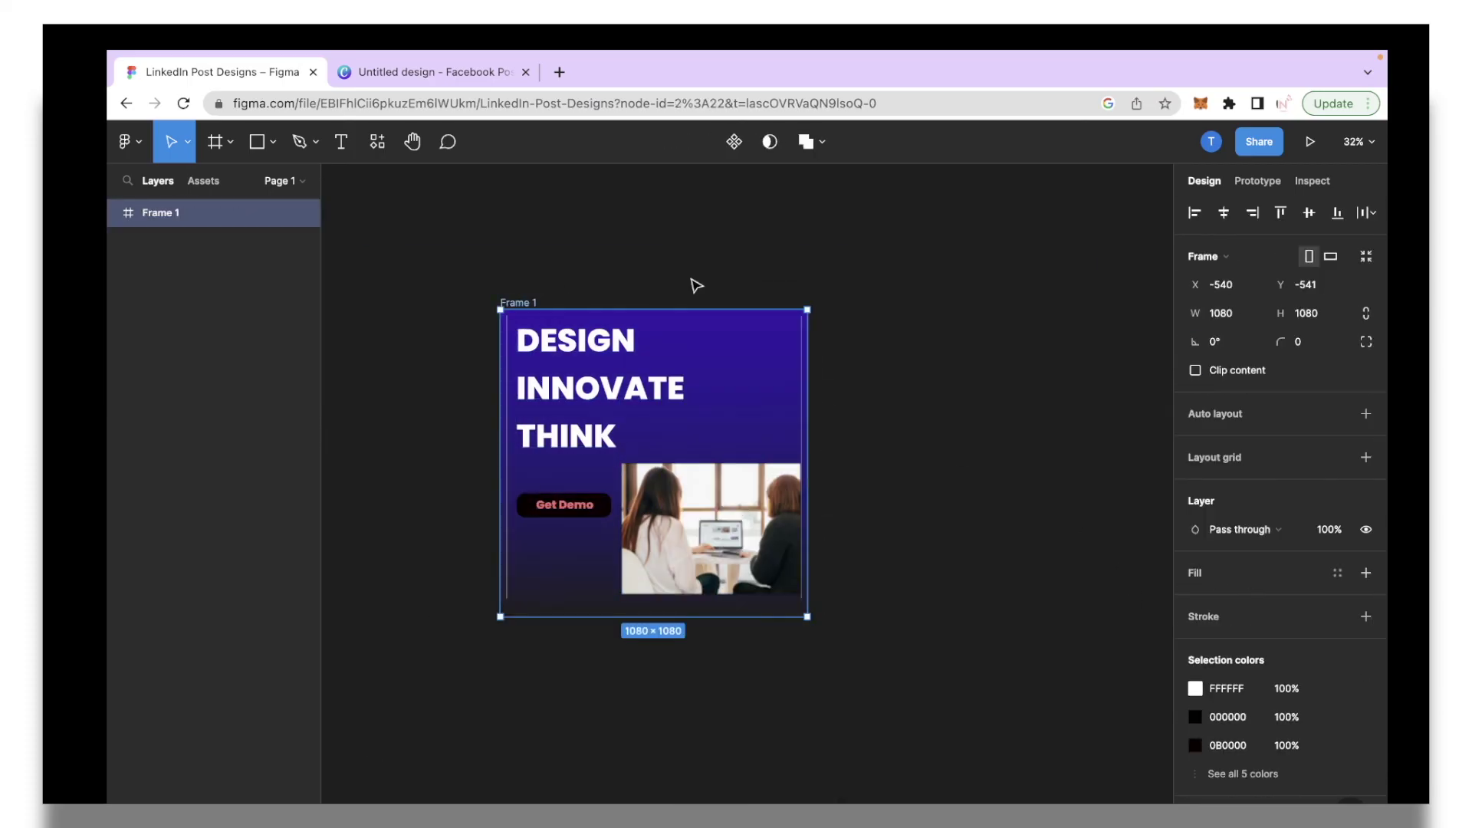
key(ctrl+shift+l)
Step: Add a 4x JPG export setting to Frame 1 and export it
scroll(1271, 618, down, 2)
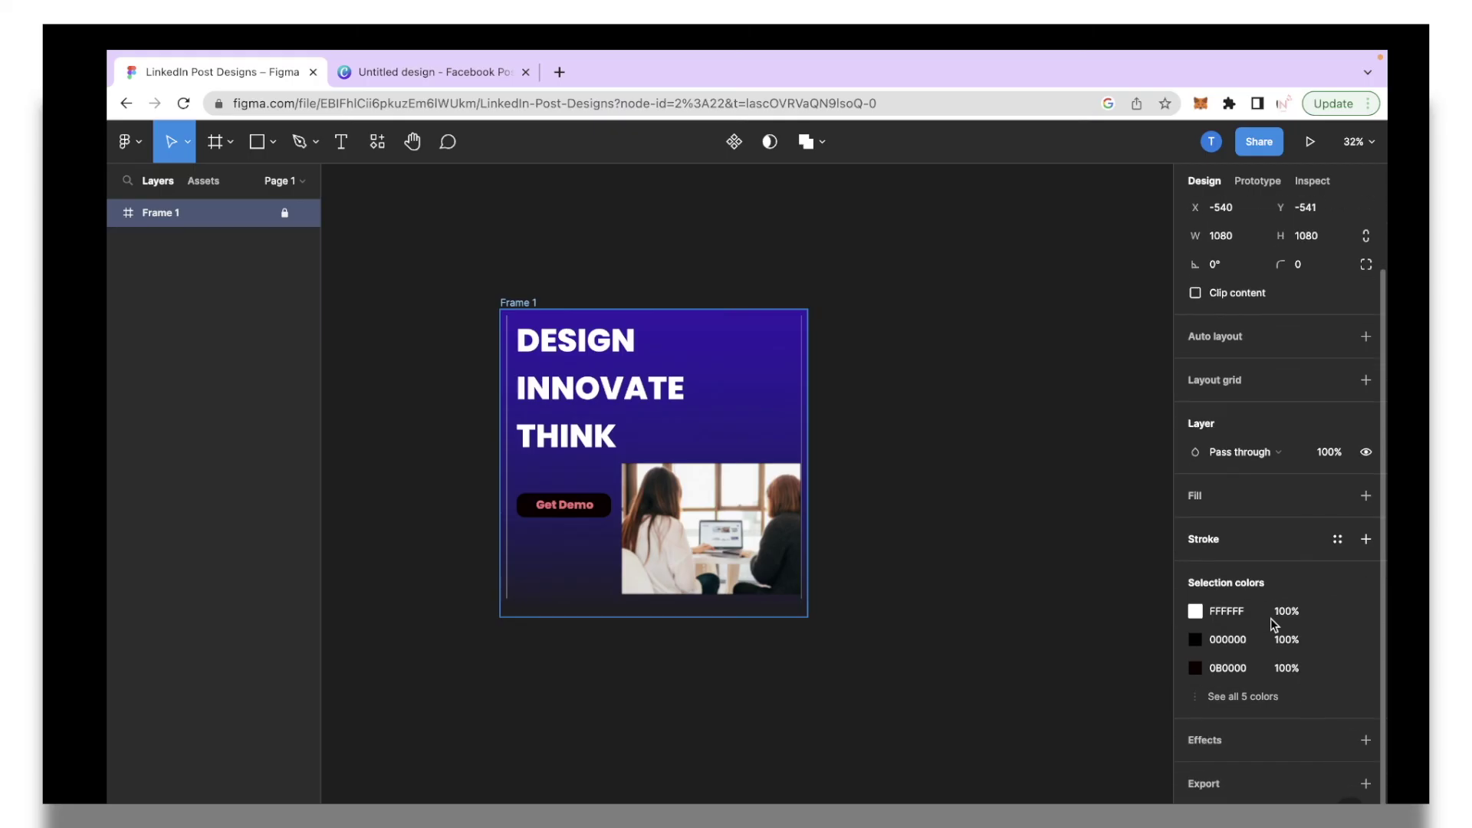
click(1366, 783)
scroll(1314, 652, down, 2)
click(1194, 713)
click(1224, 713)
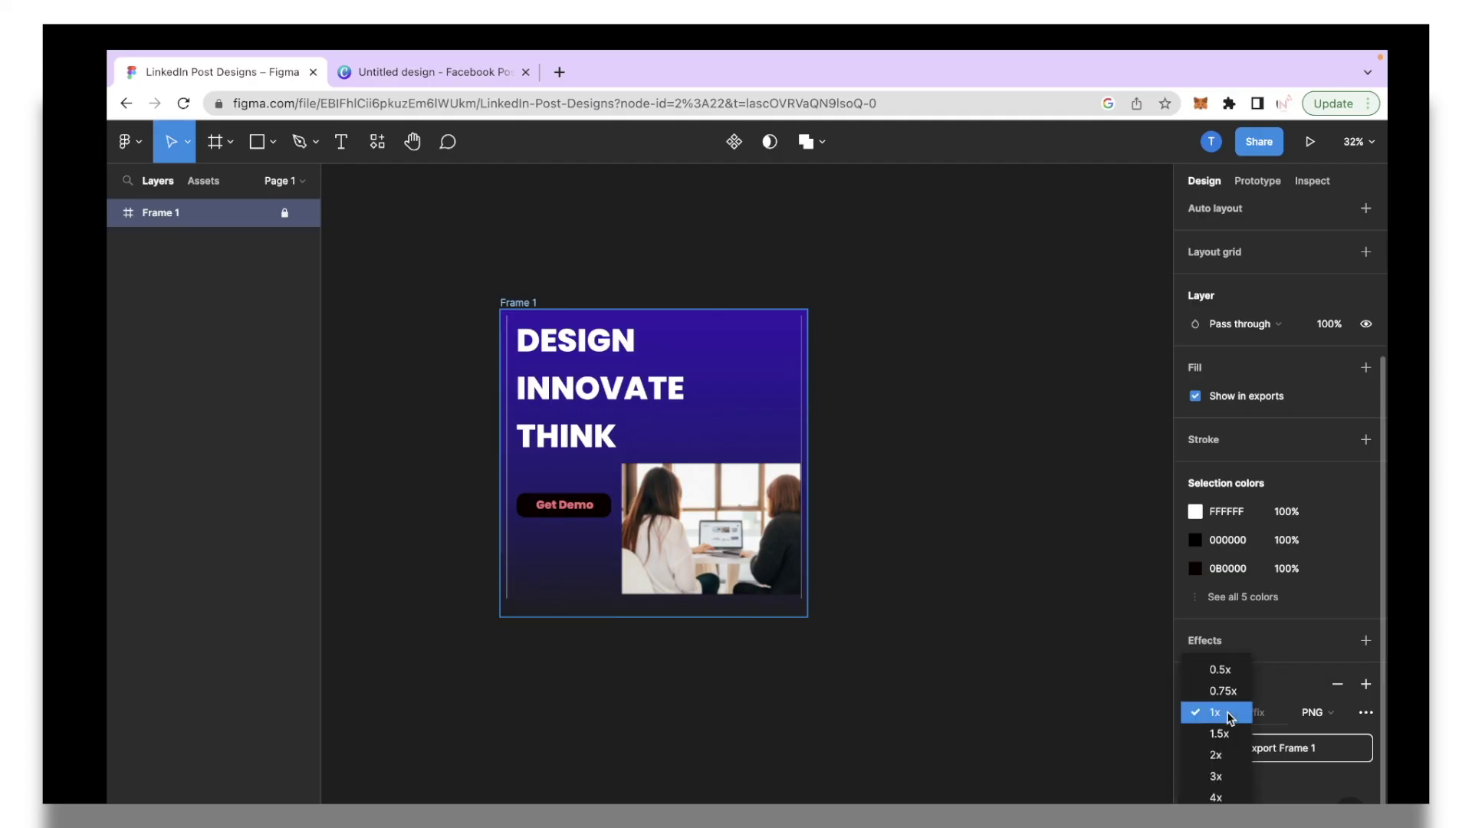
click(1216, 790)
click(1248, 709)
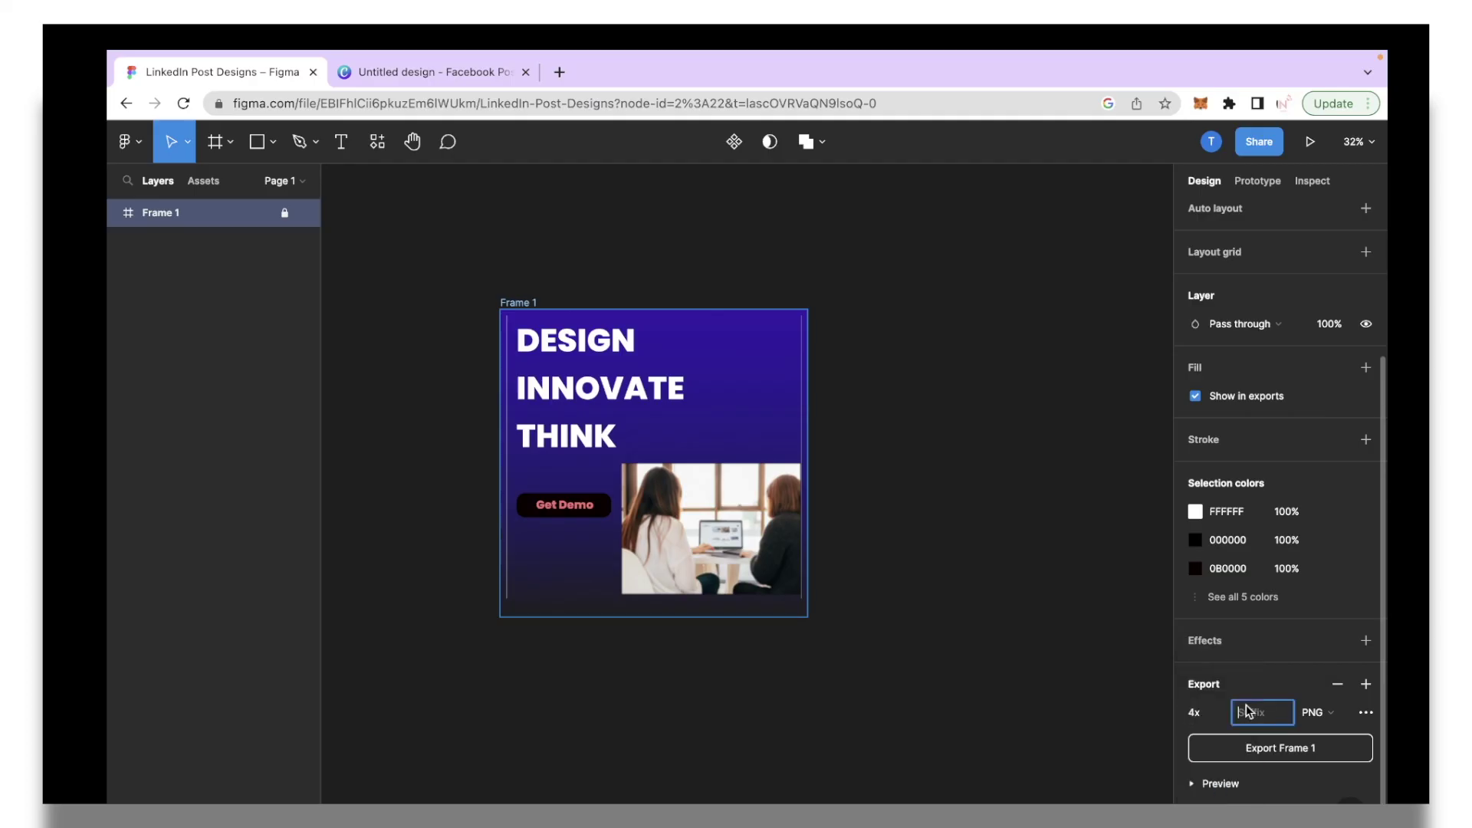
click(1326, 721)
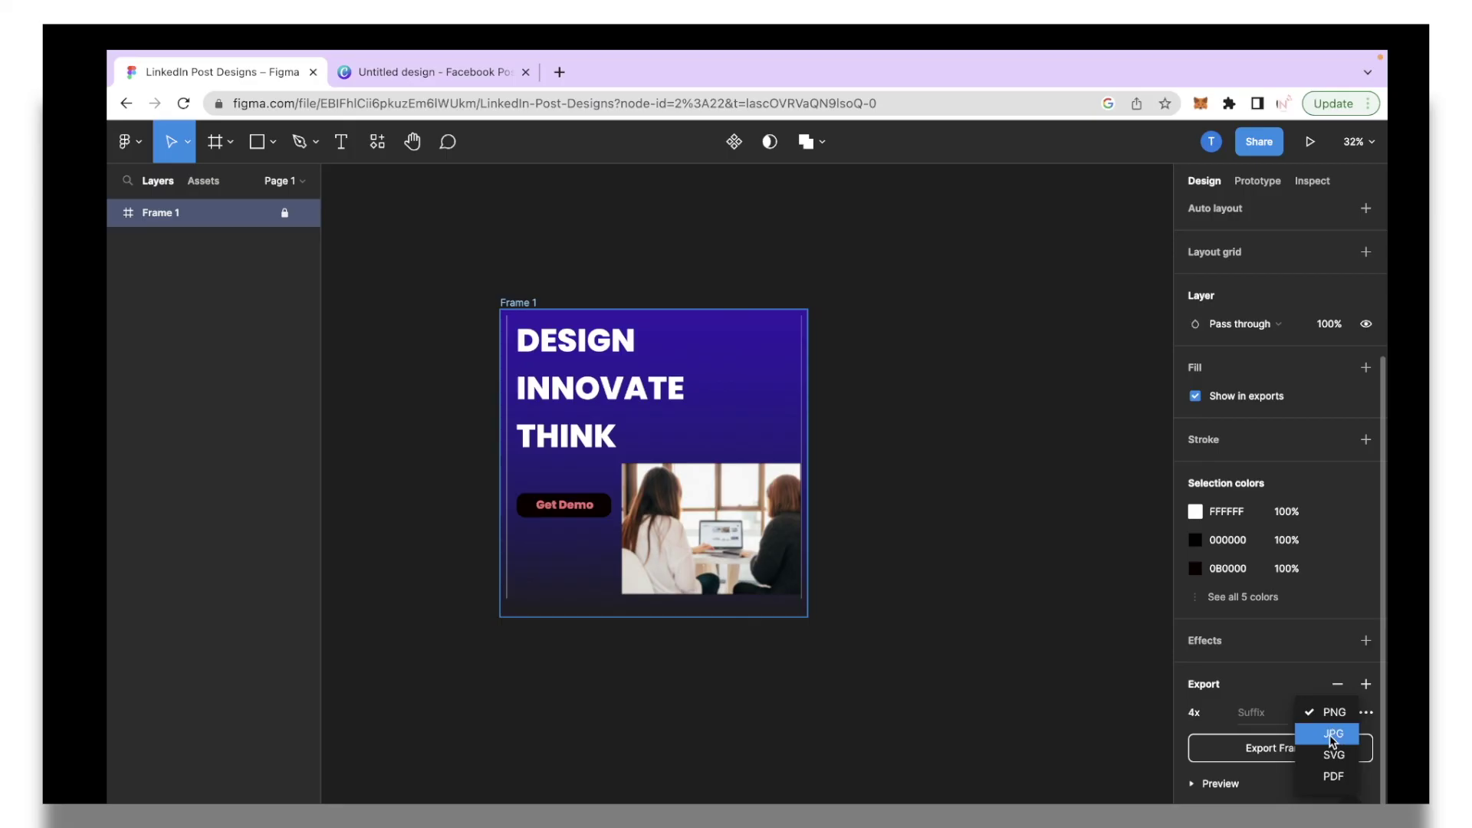
click(1332, 736)
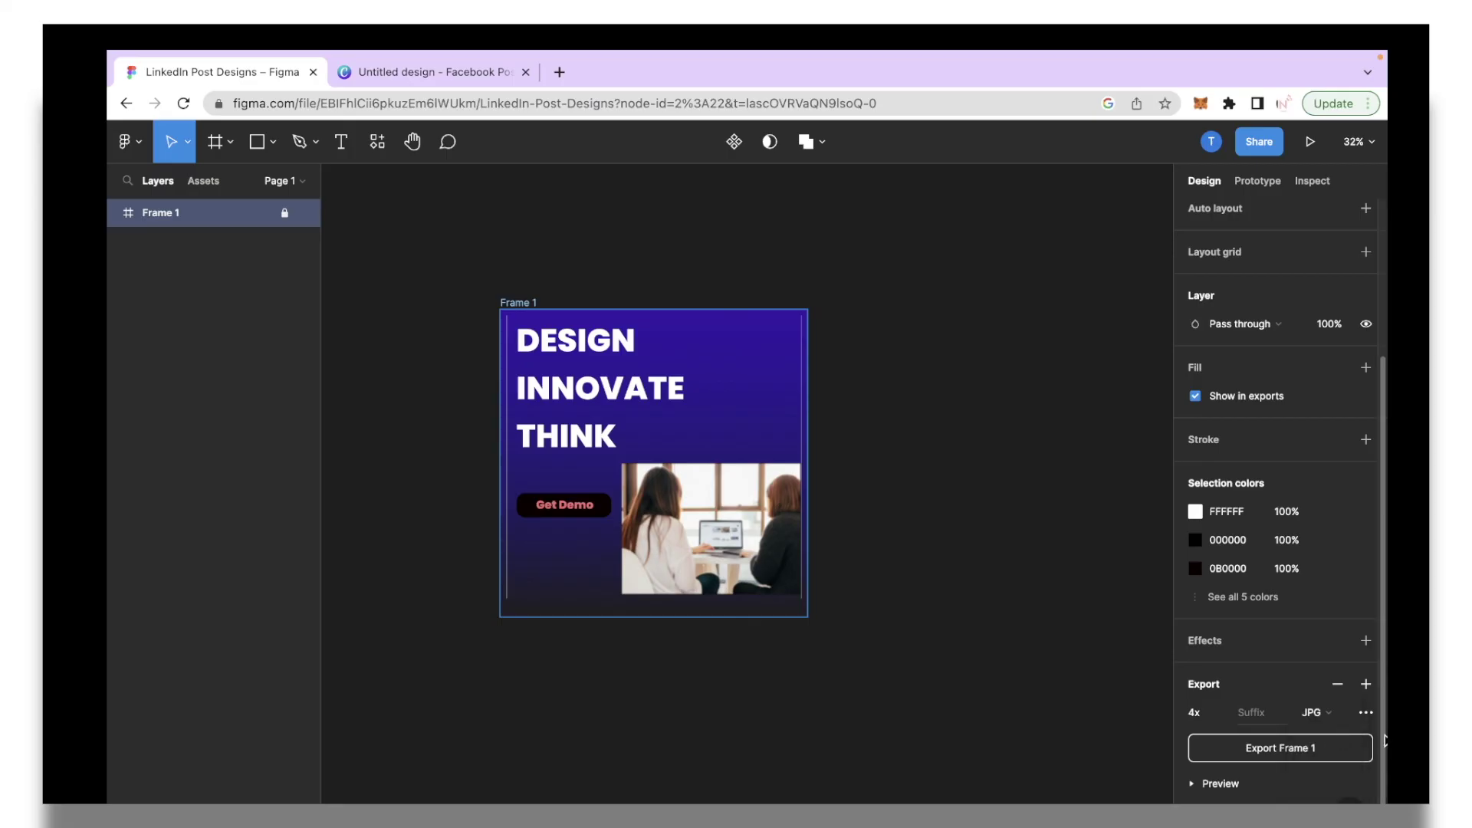
click(1285, 750)
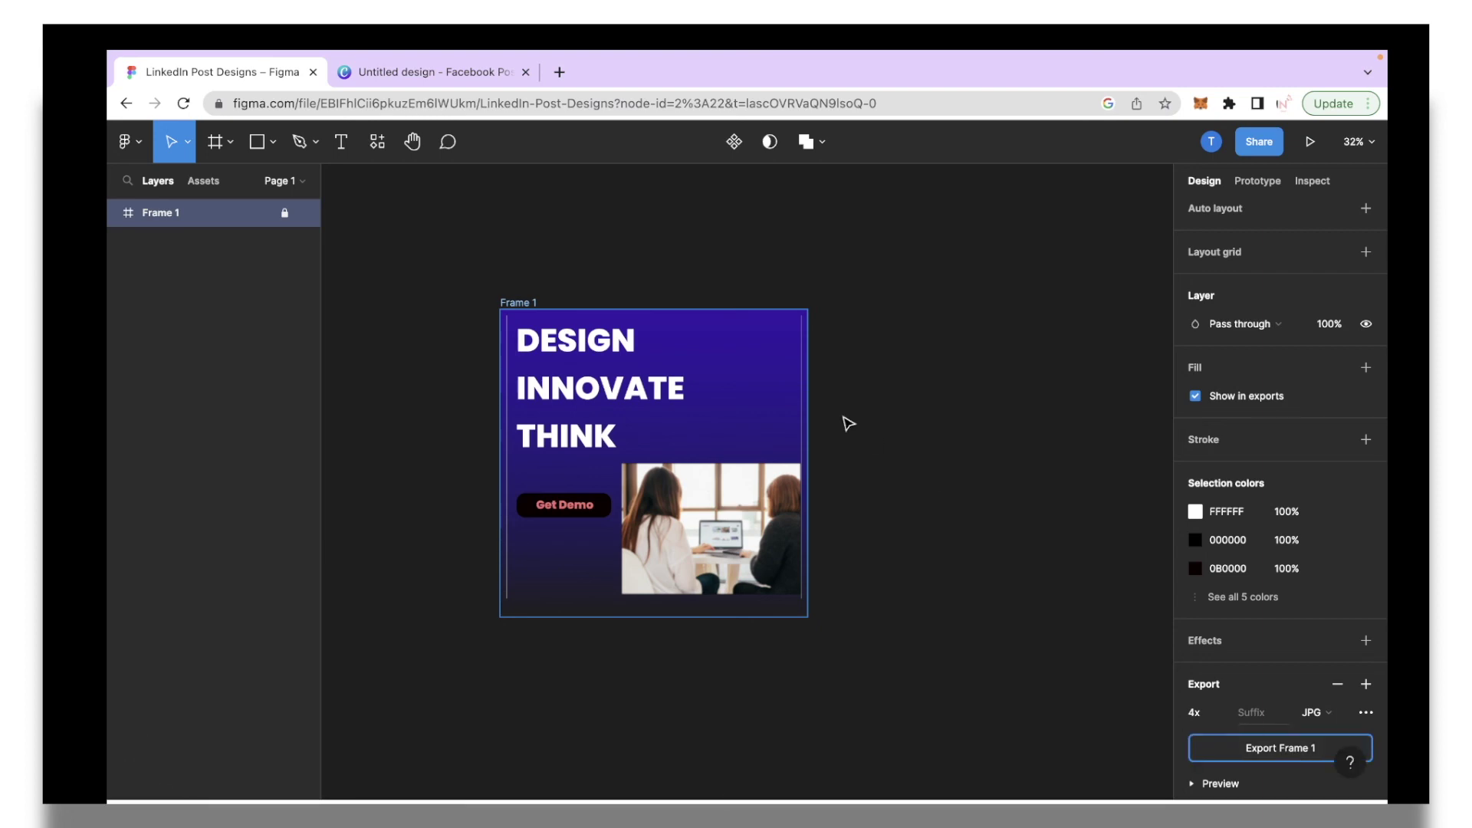